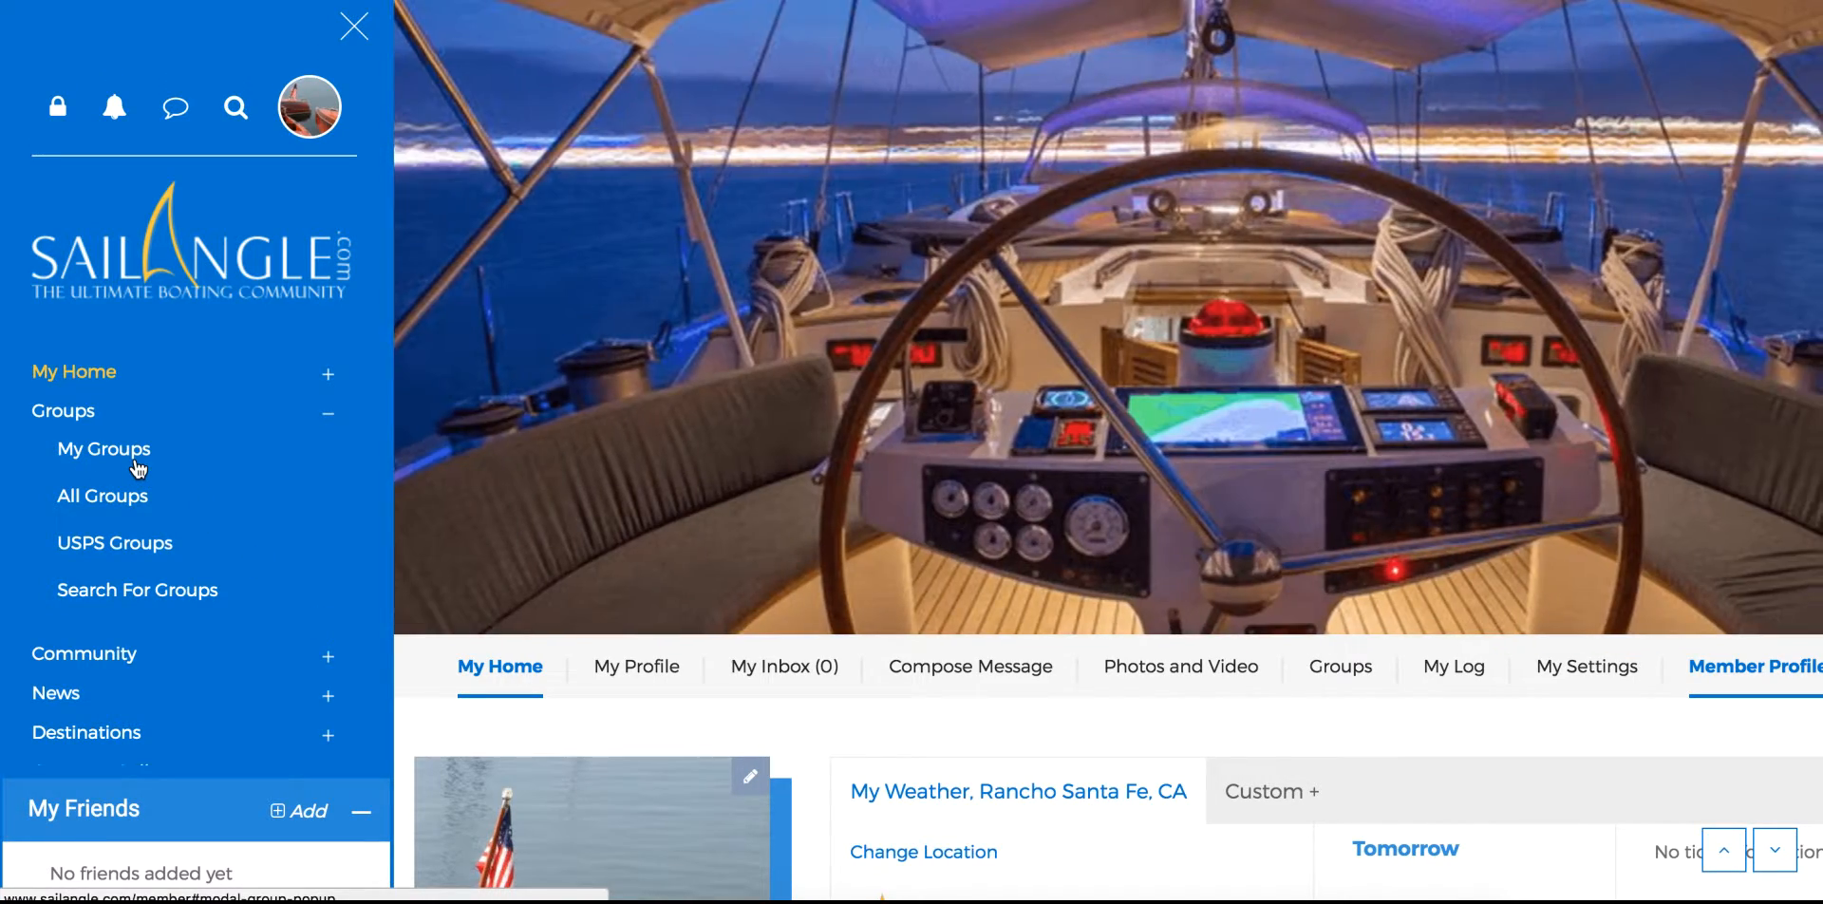
Open the SAILANGLE - USPS TEST GROUP page from the My Groups list
left_click(134, 458)
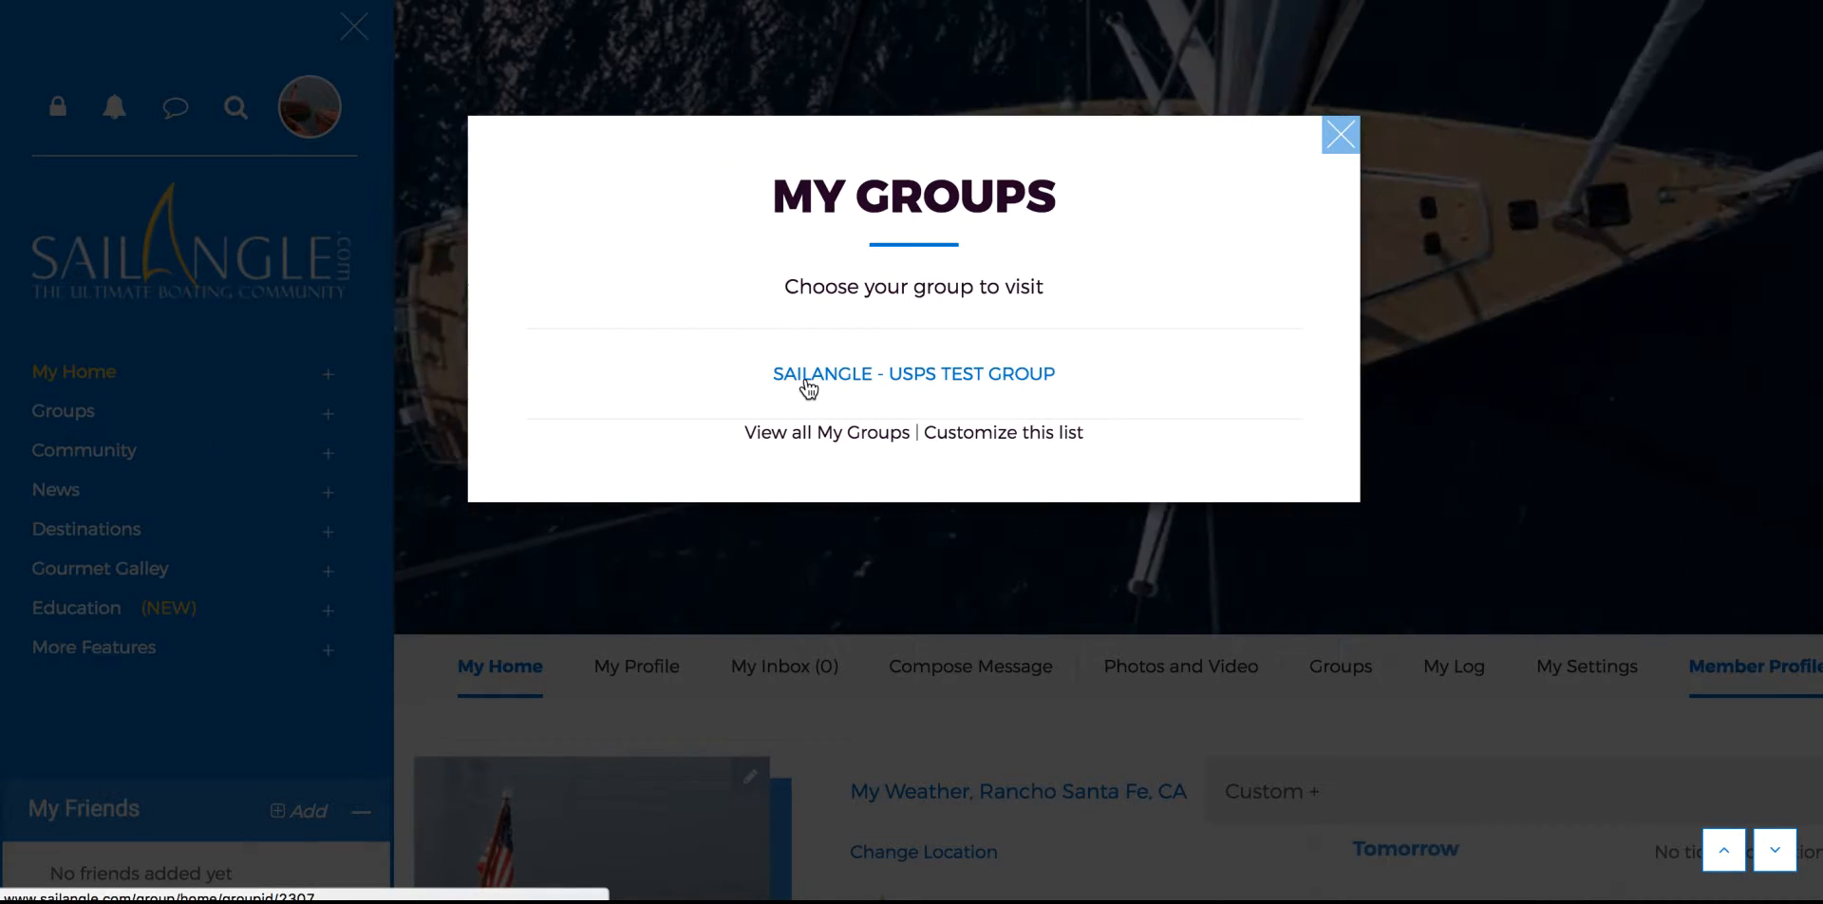
left_click(808, 375)
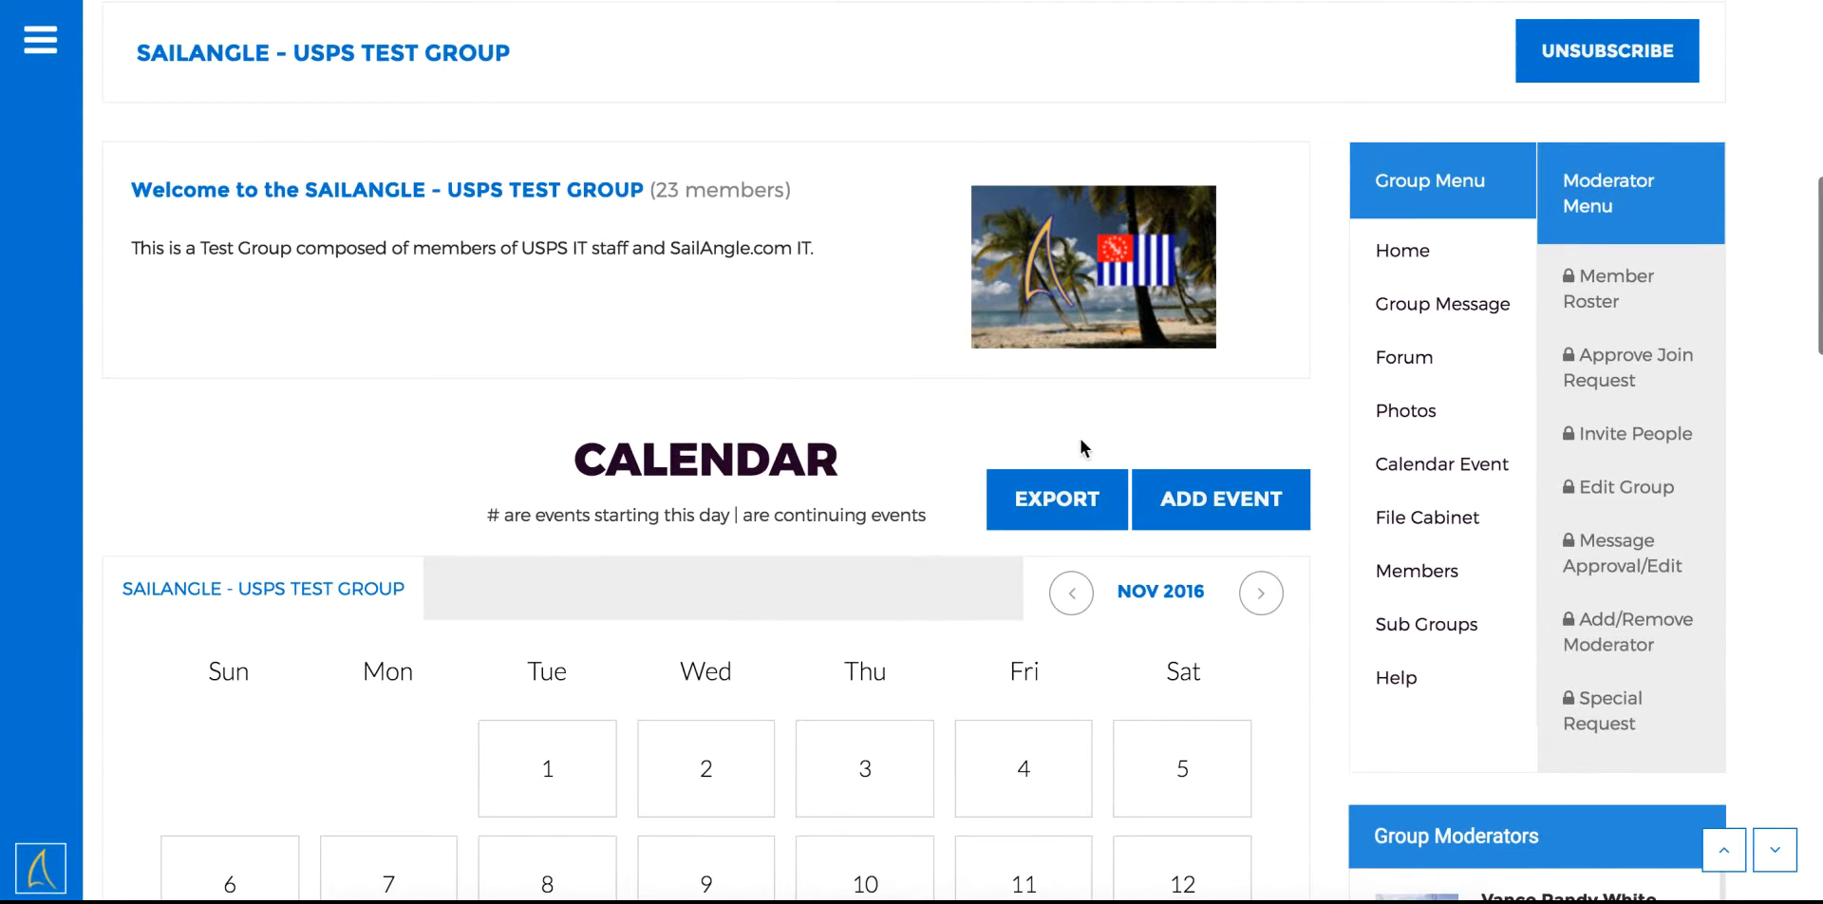
Add a new group event titled 'Annual USPS Meeting'
left_click(1151, 497)
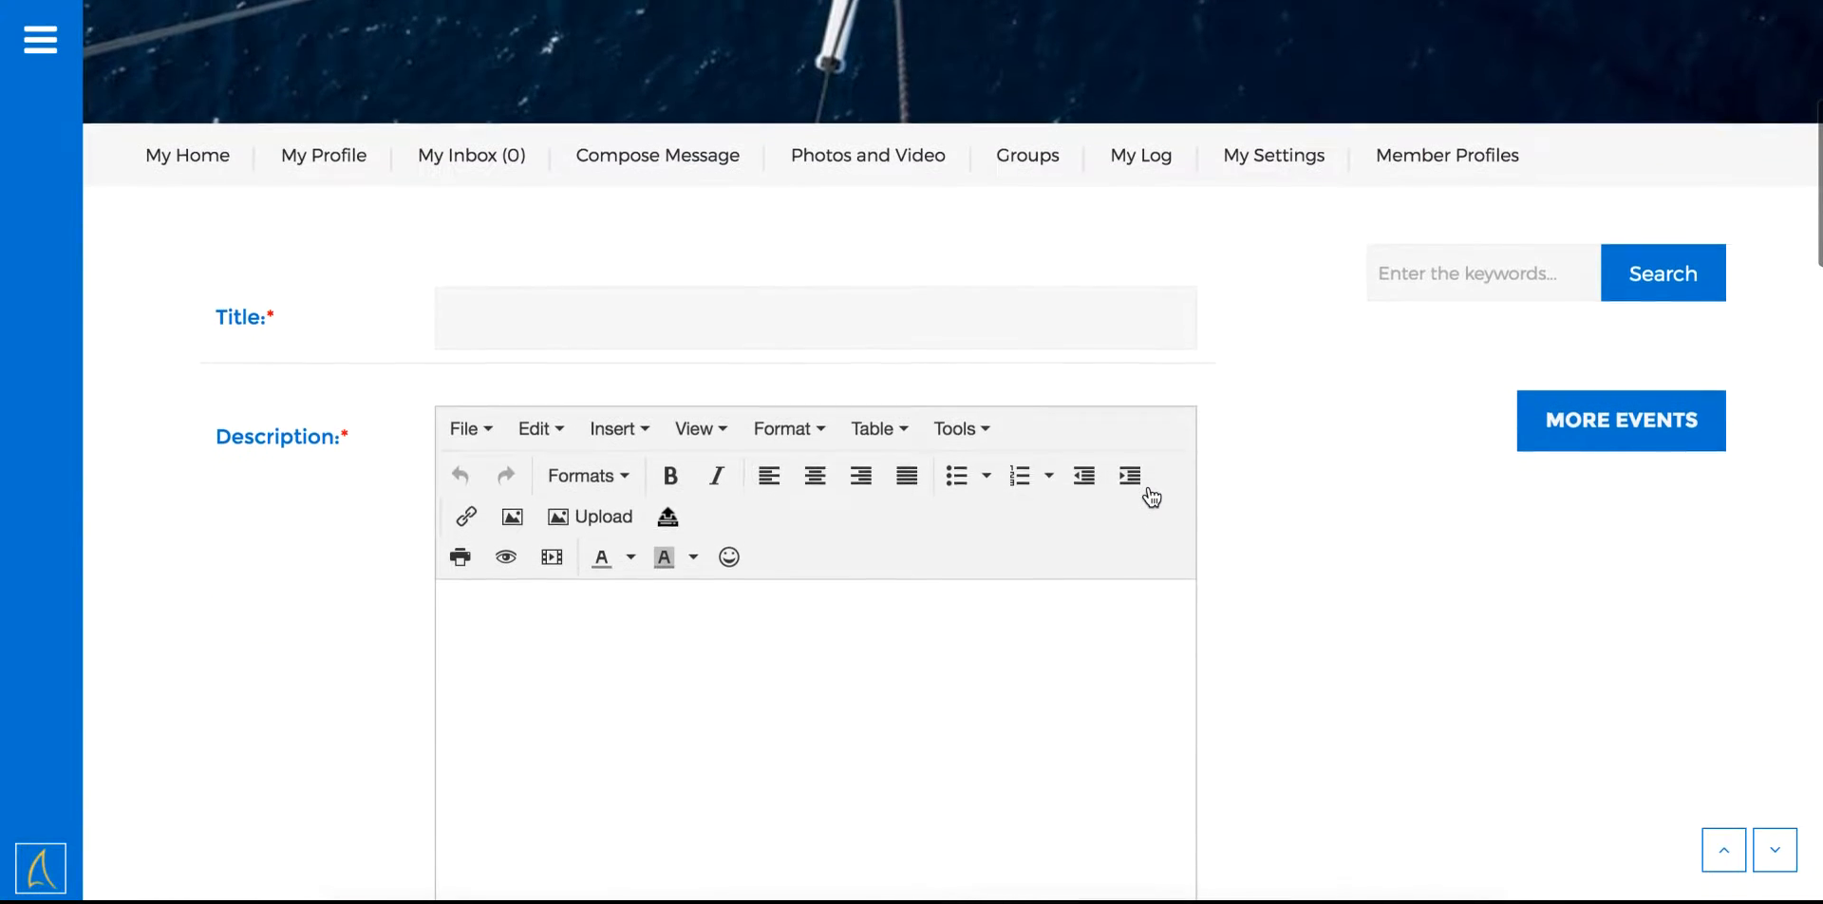
left_click(831, 295)
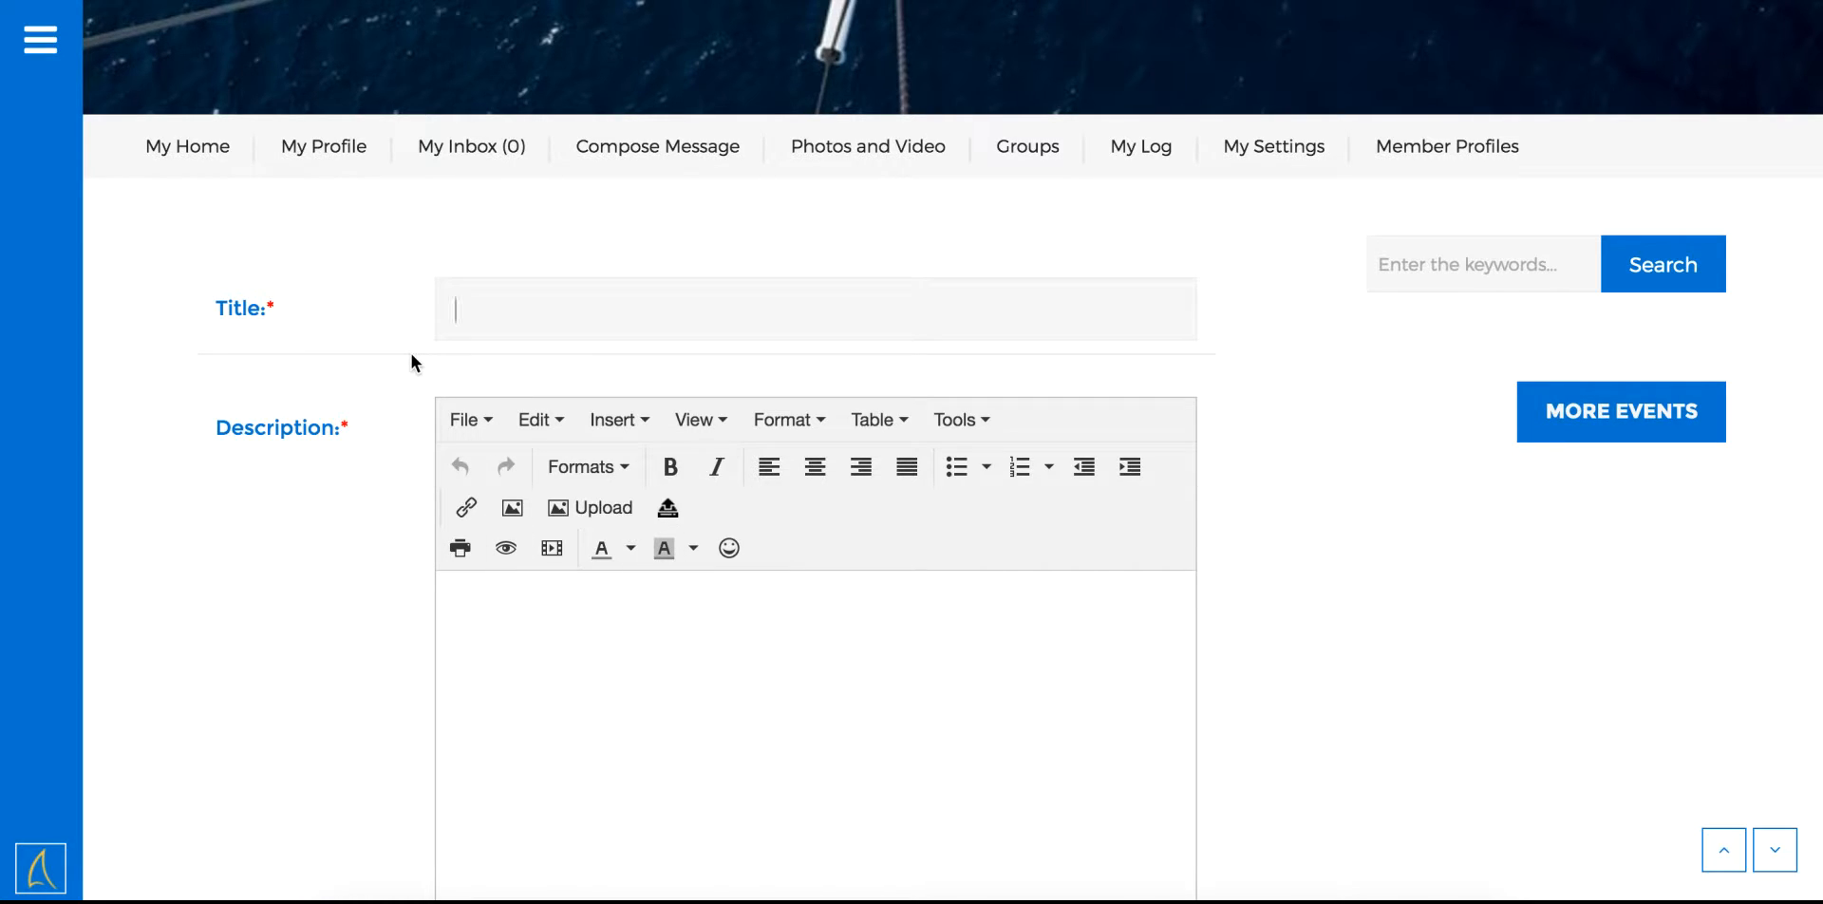
type("Annual USPS Meeting")
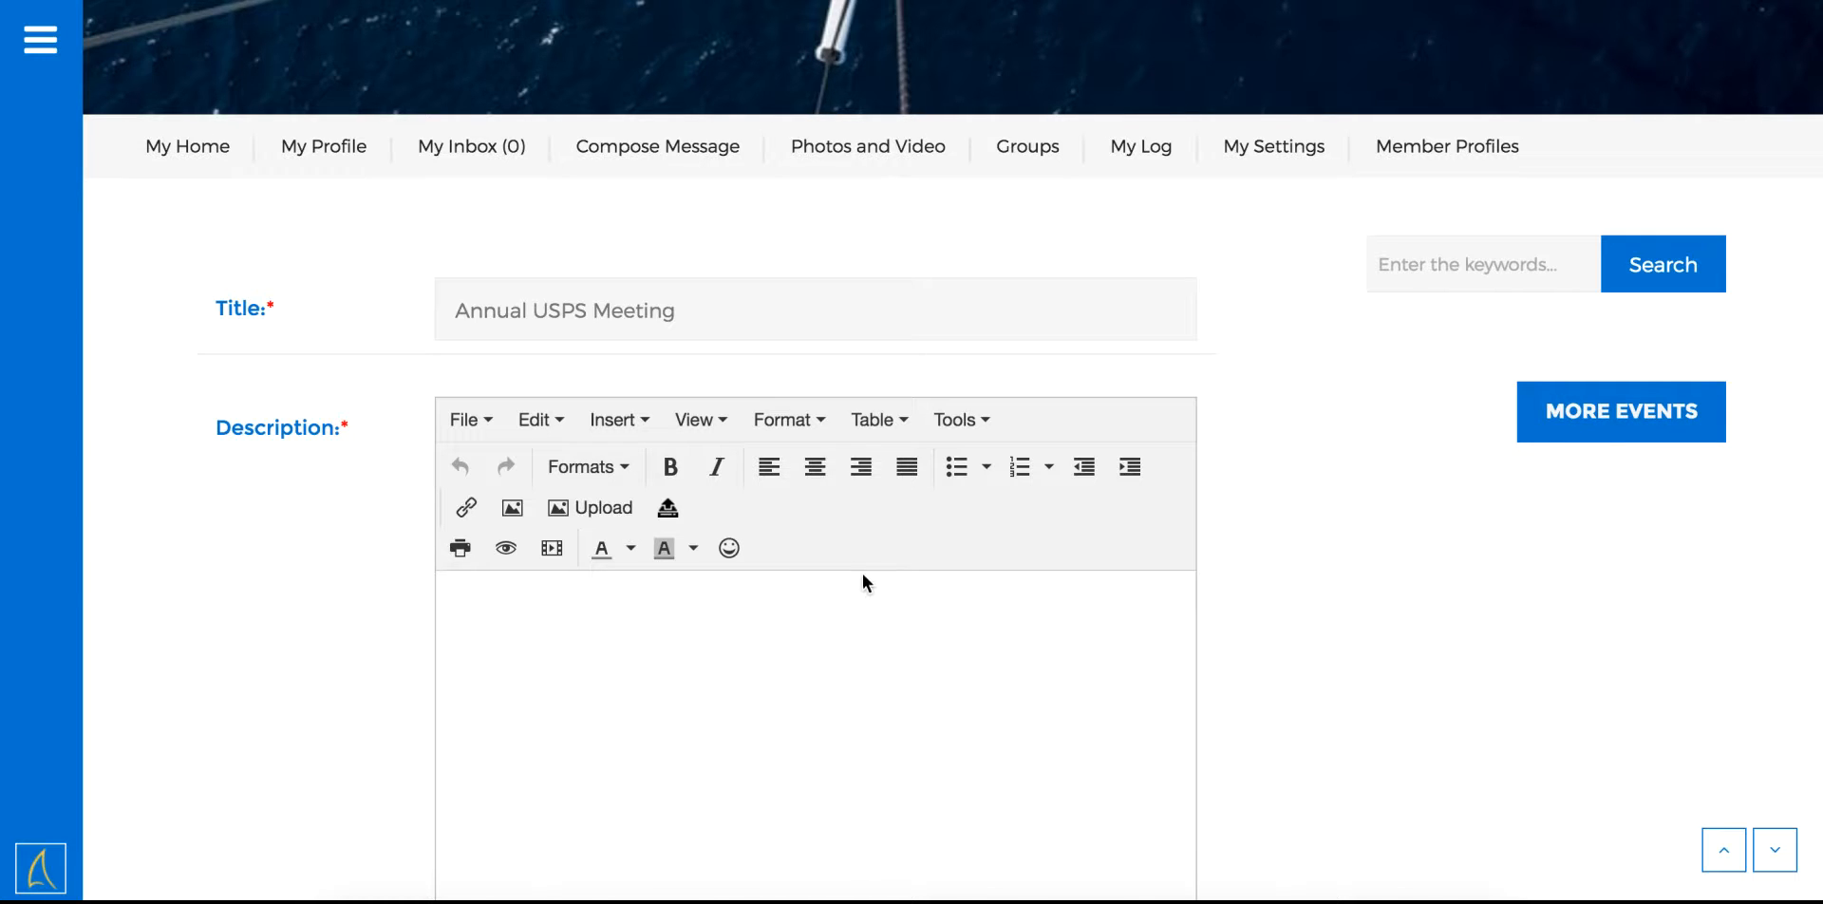
Make the first description line centered, bold and Heading 2
left_click(813, 467)
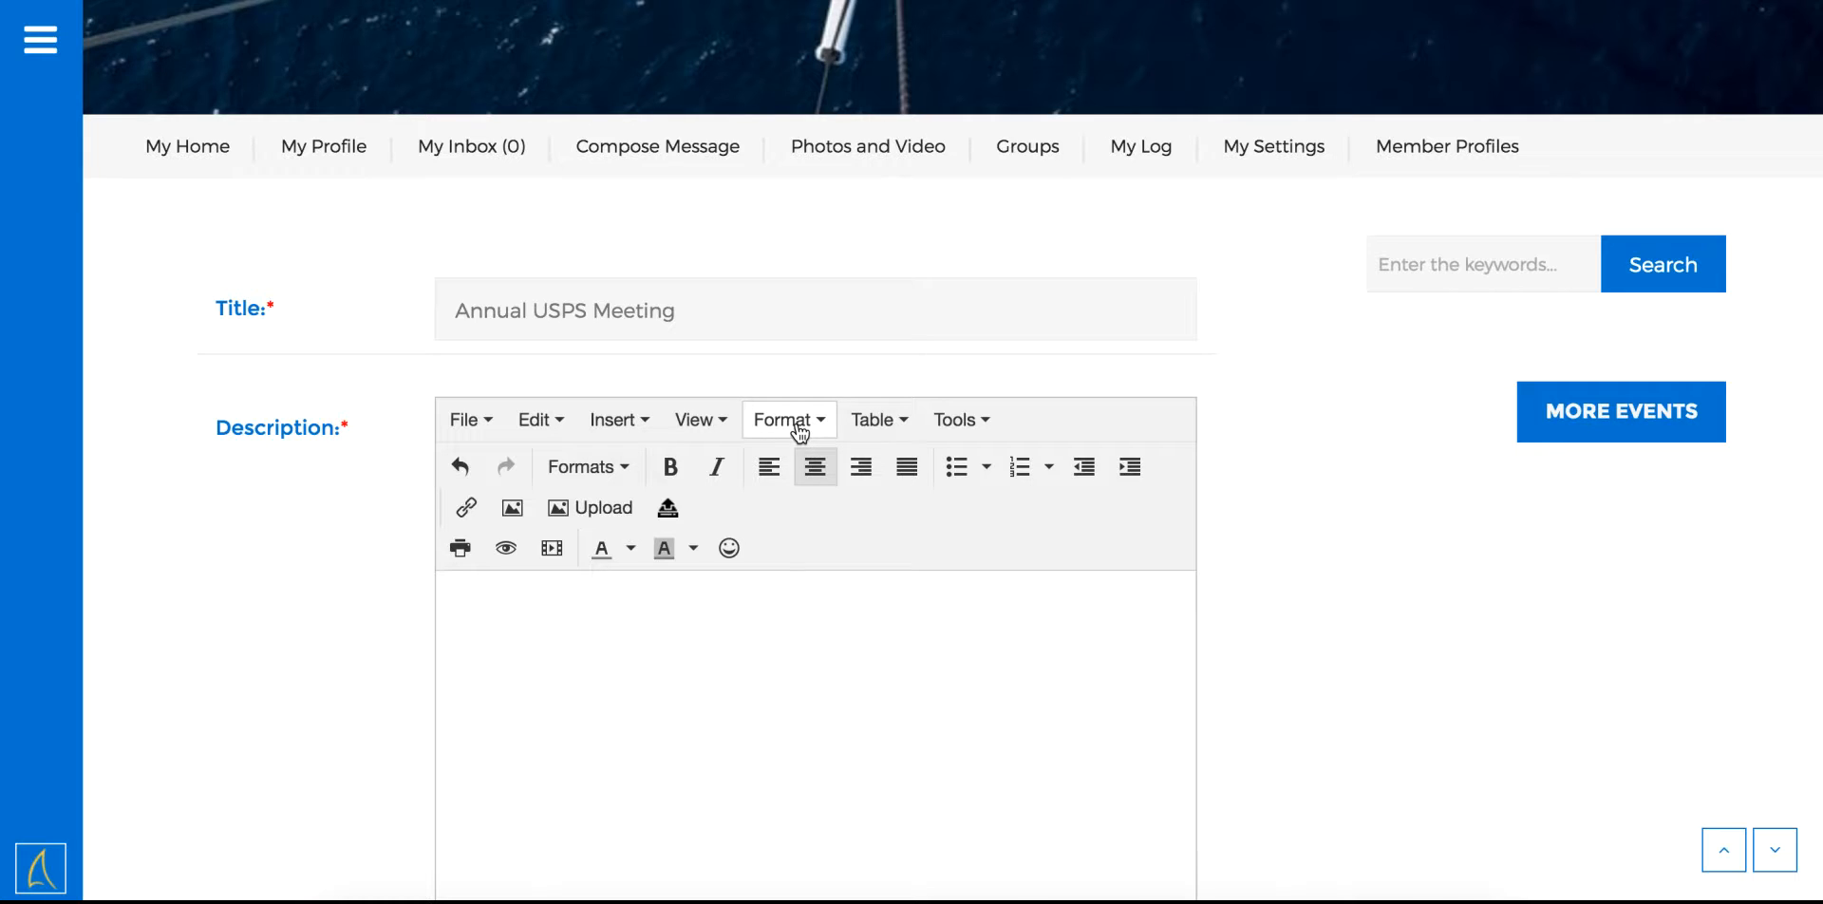
left_click(799, 429)
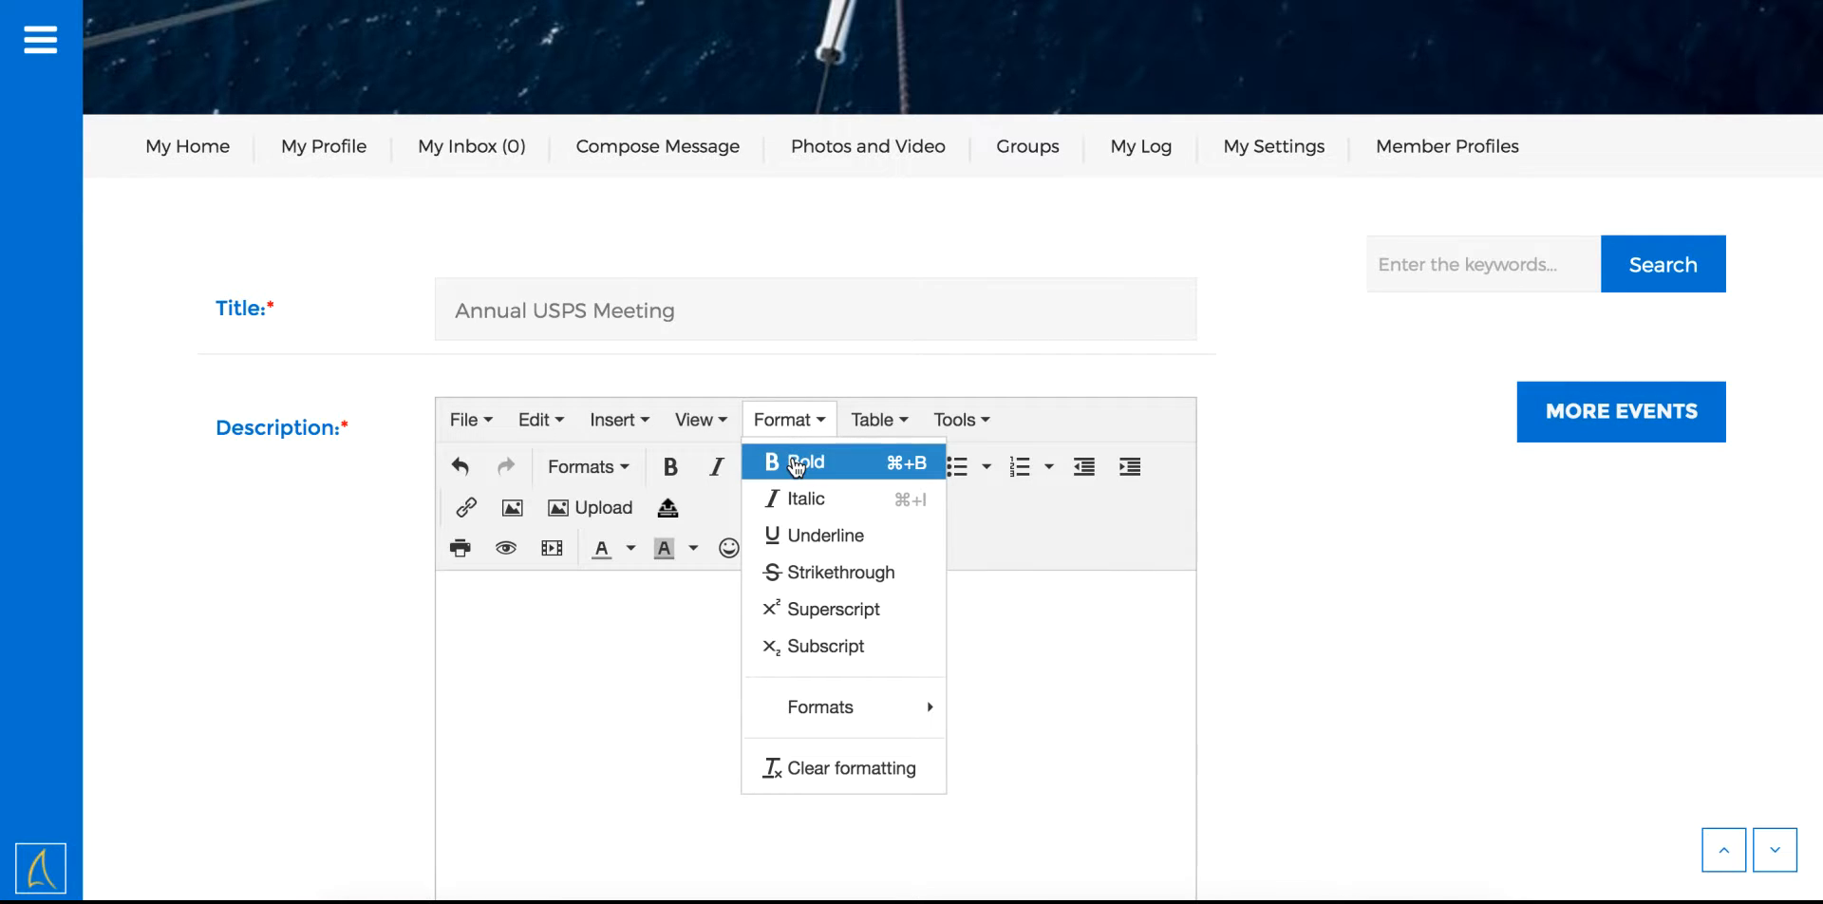
left_click(795, 462)
left_click(796, 429)
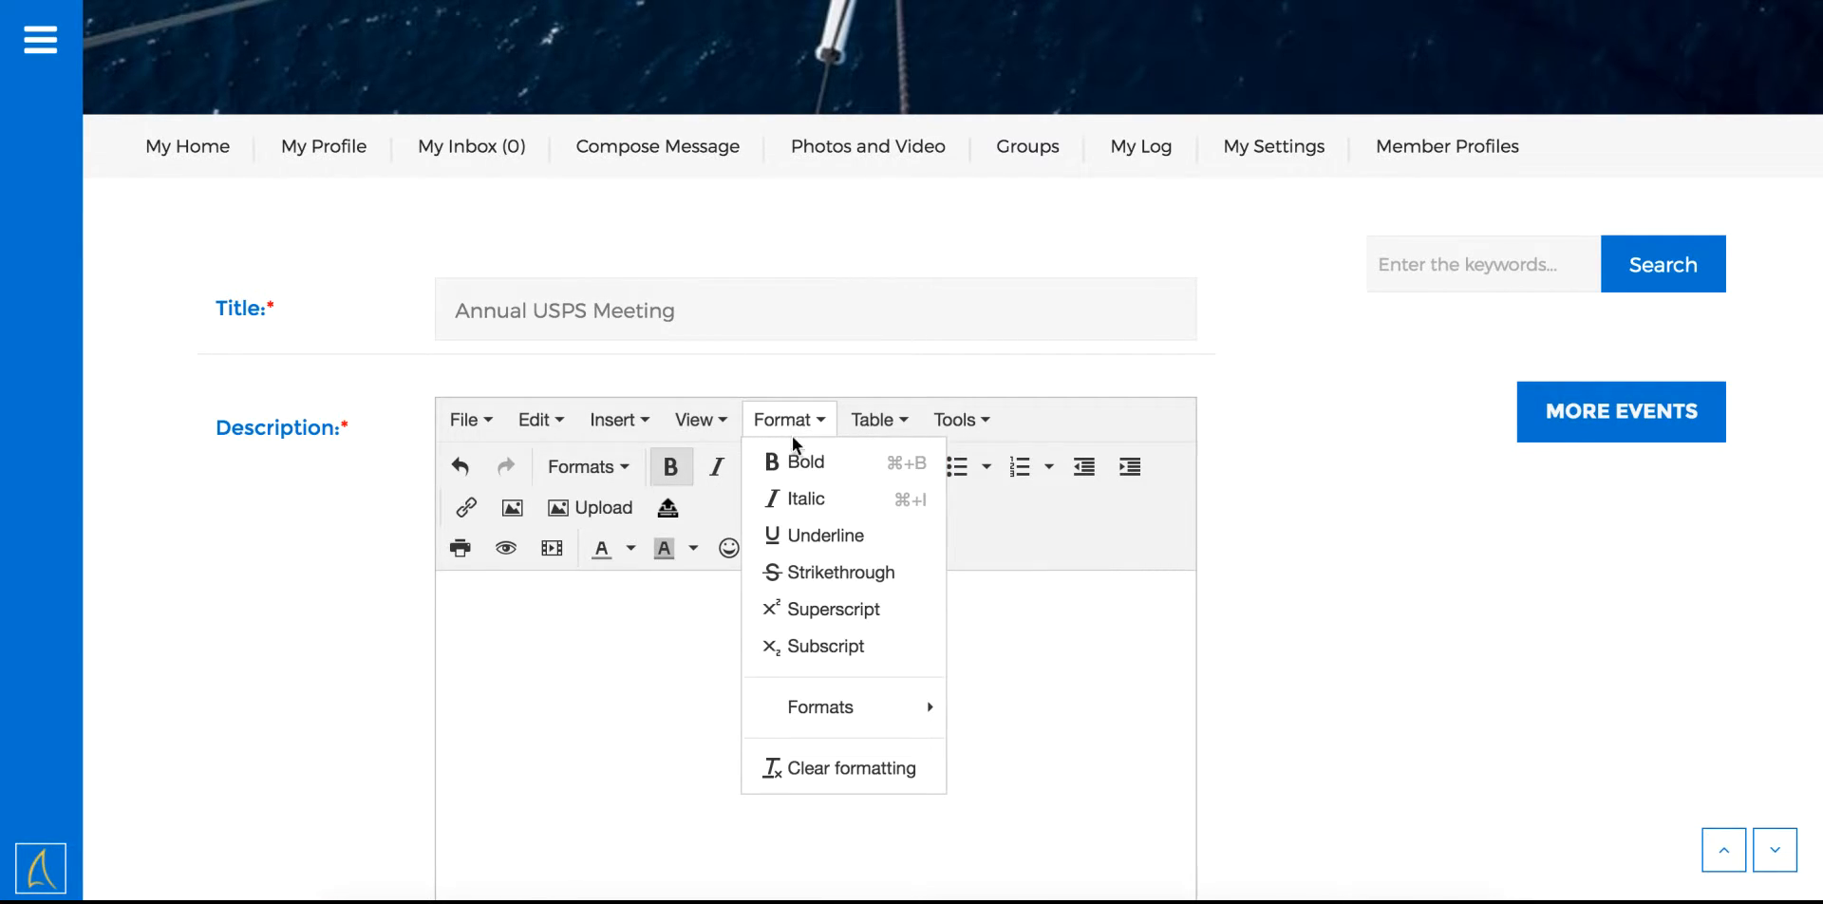
left_click(788, 537)
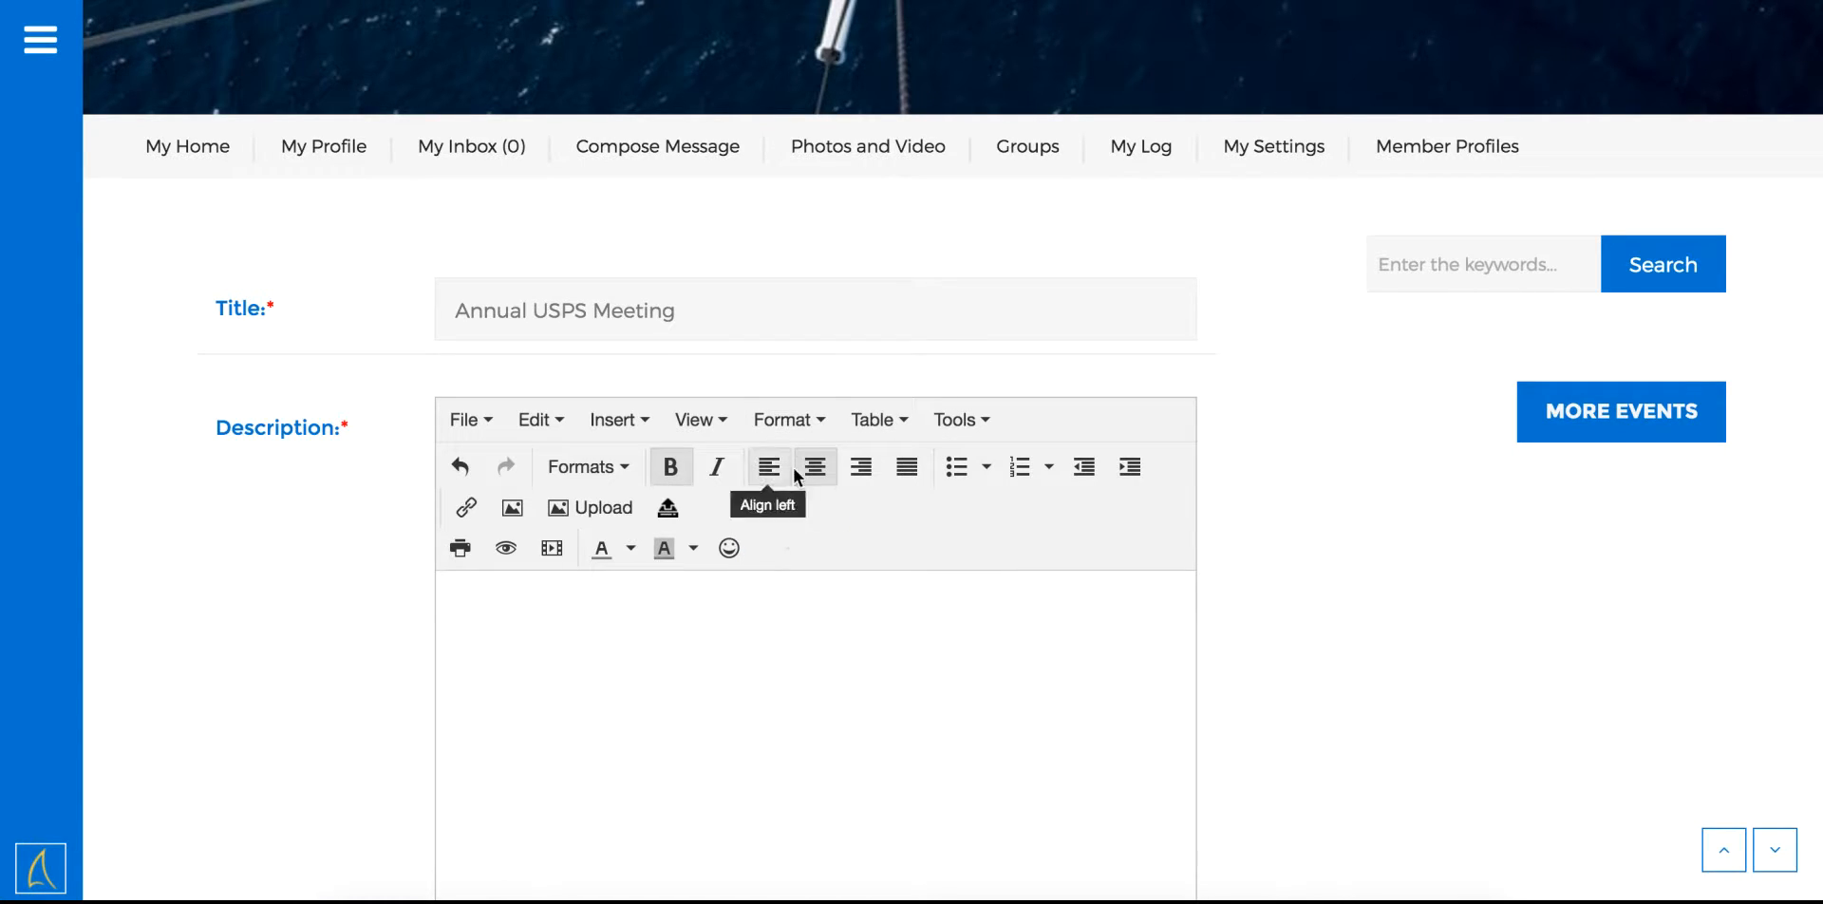
left_click(810, 425)
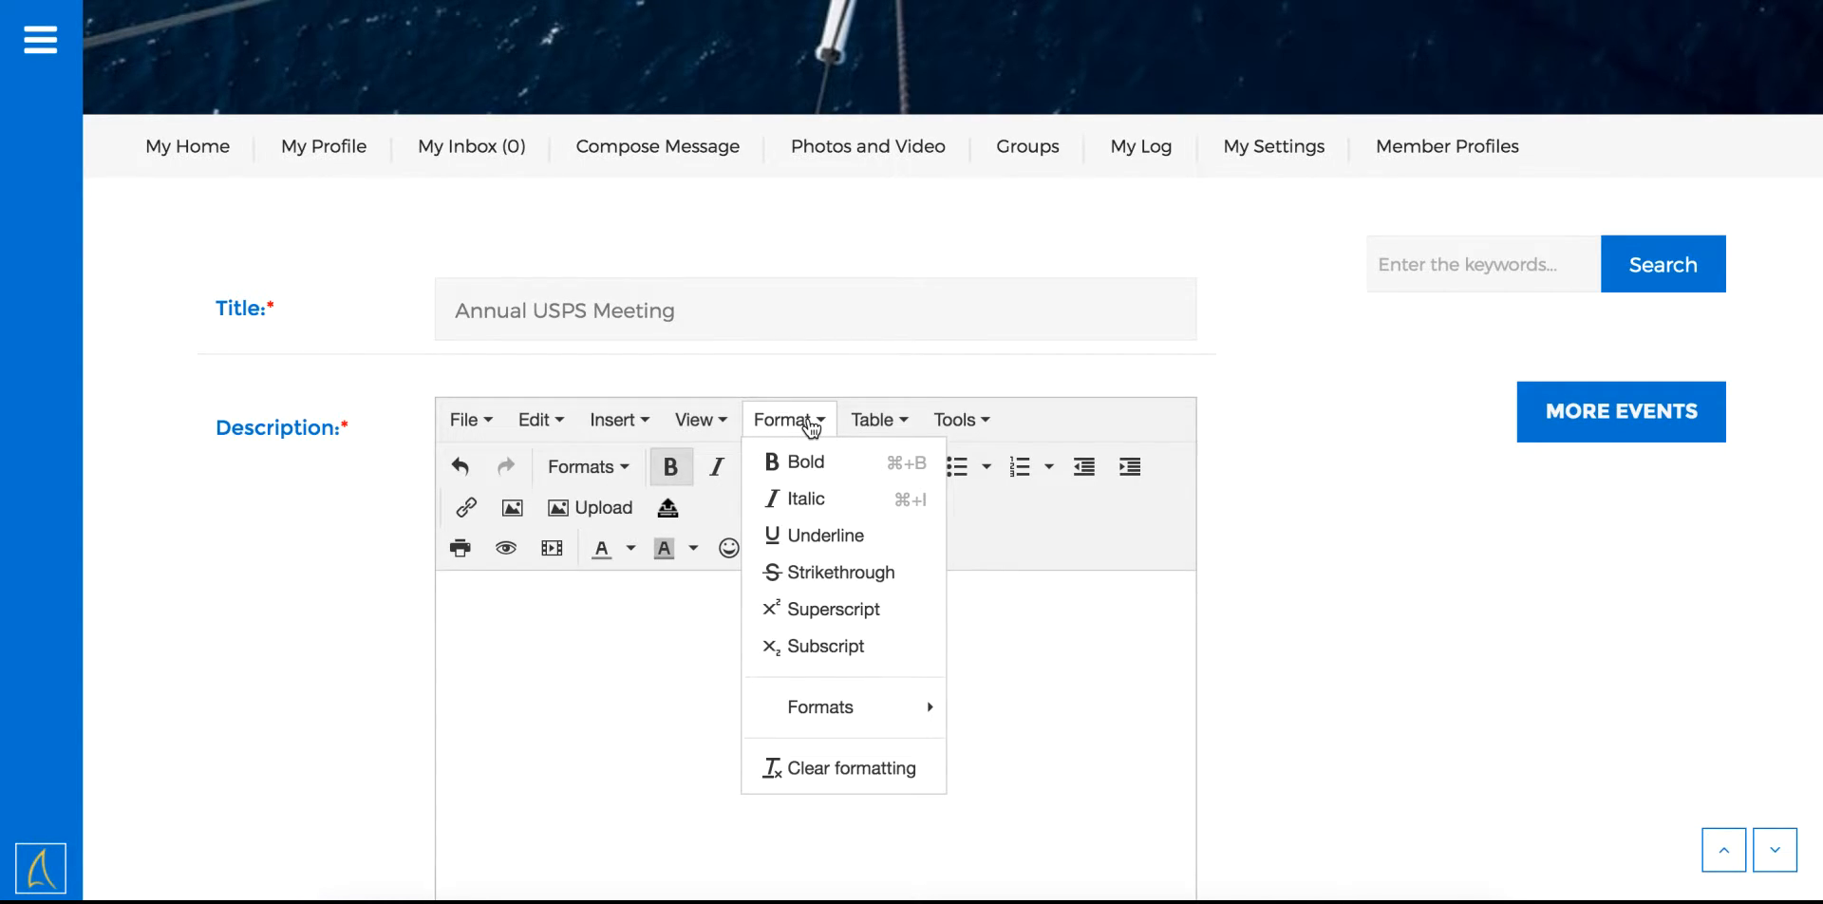
mouse_move(832, 704)
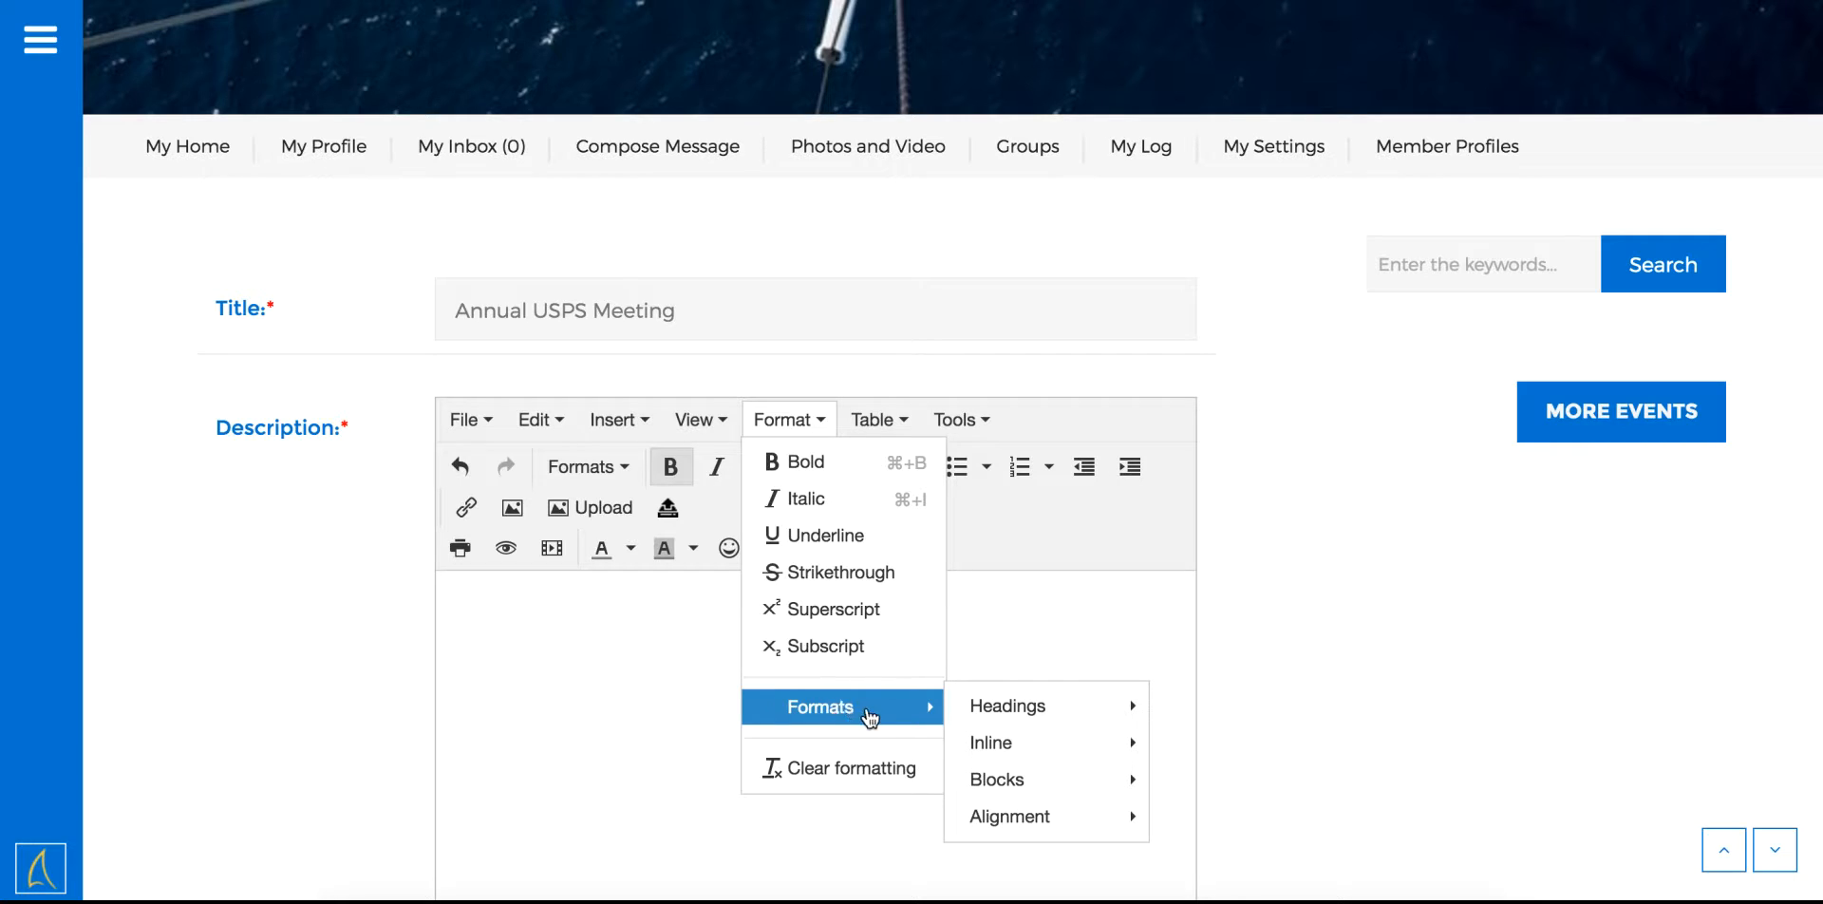
mouse_move(988, 718)
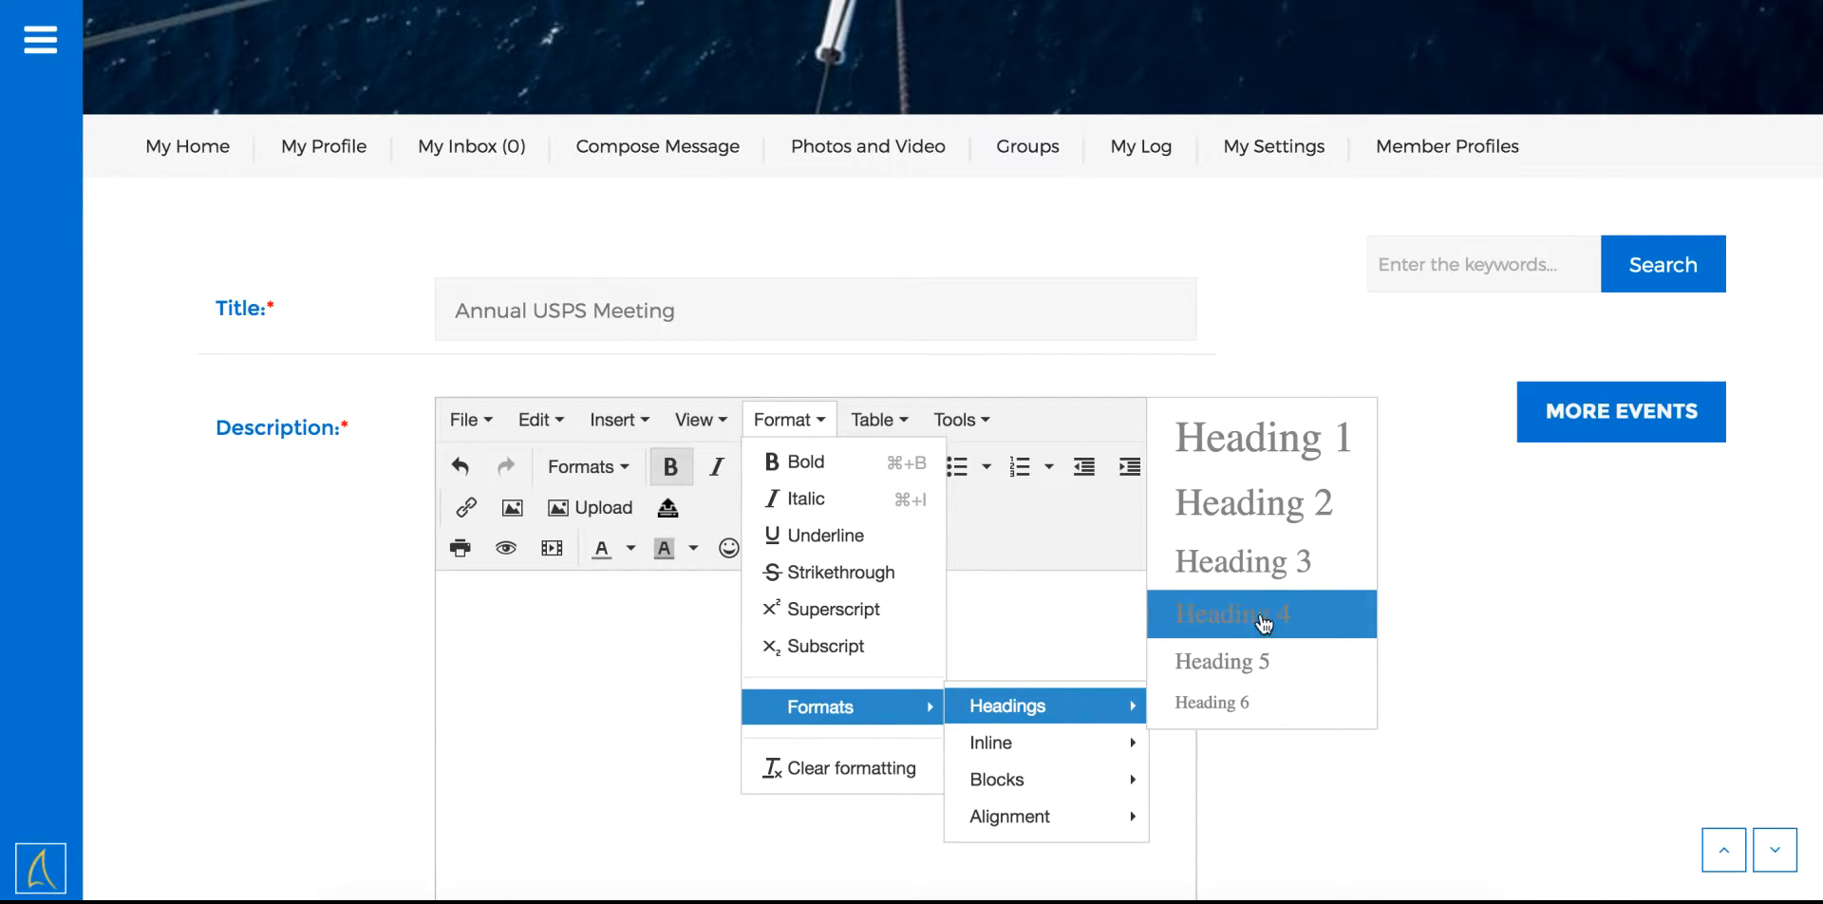
left_click(1270, 502)
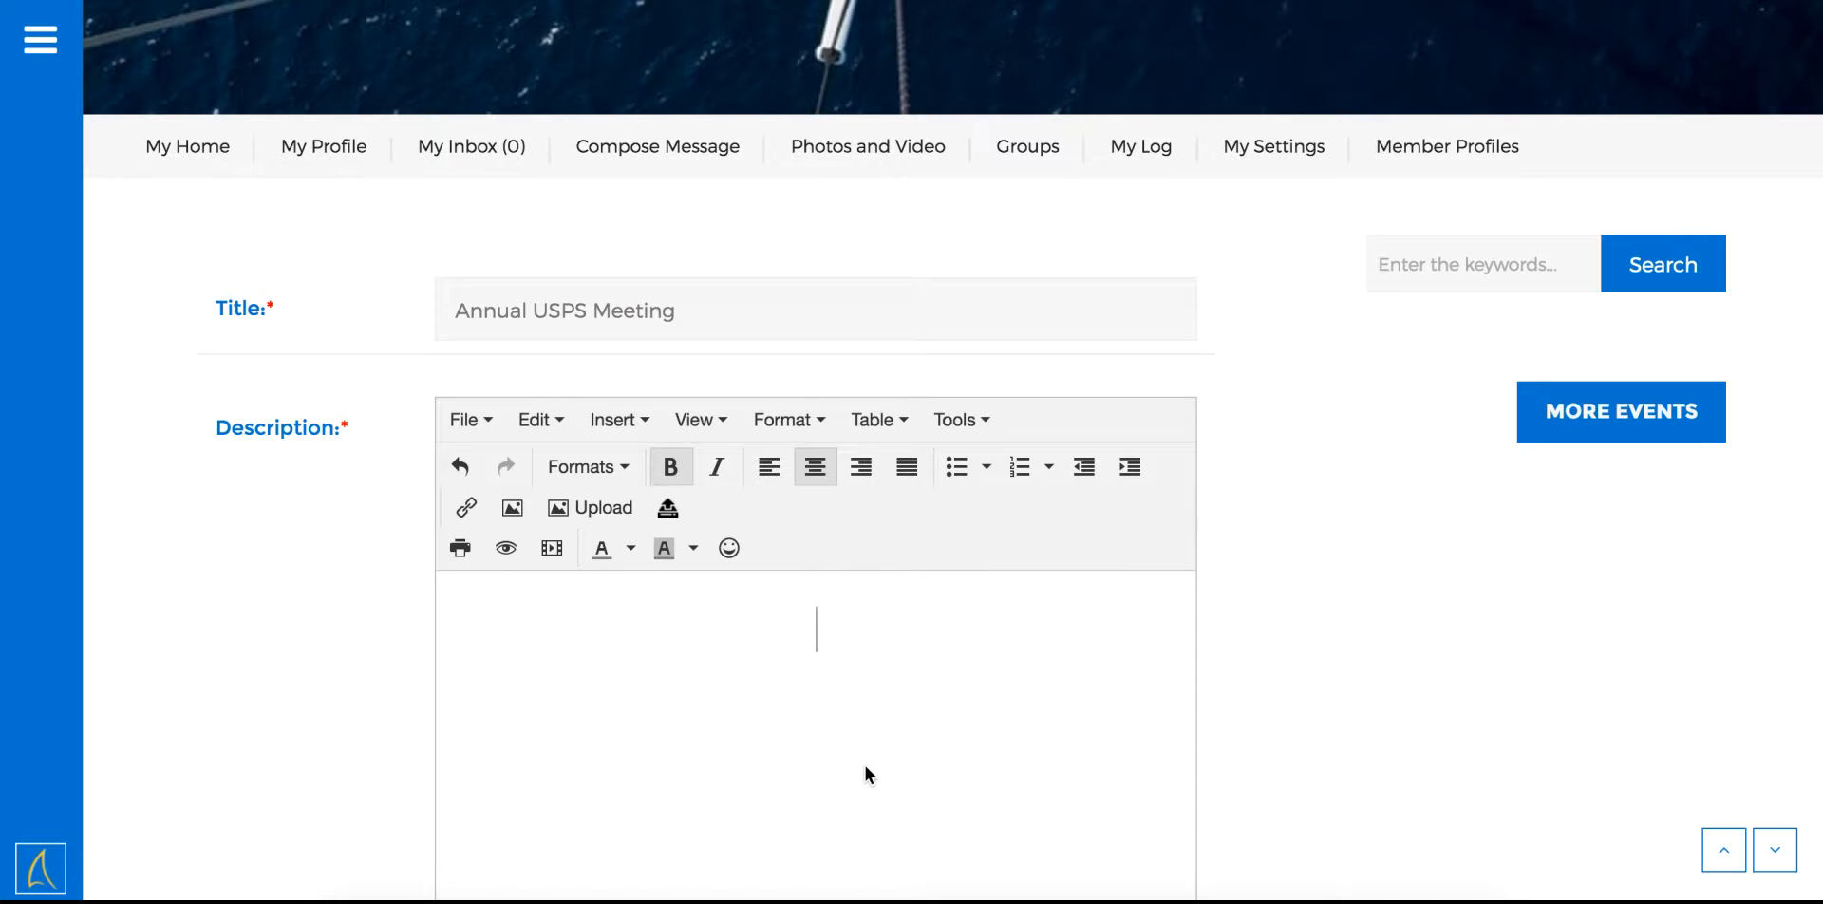
Type the description heading 'Annual USPS Membership Meeting'
type("Annual USPS Memberhi")
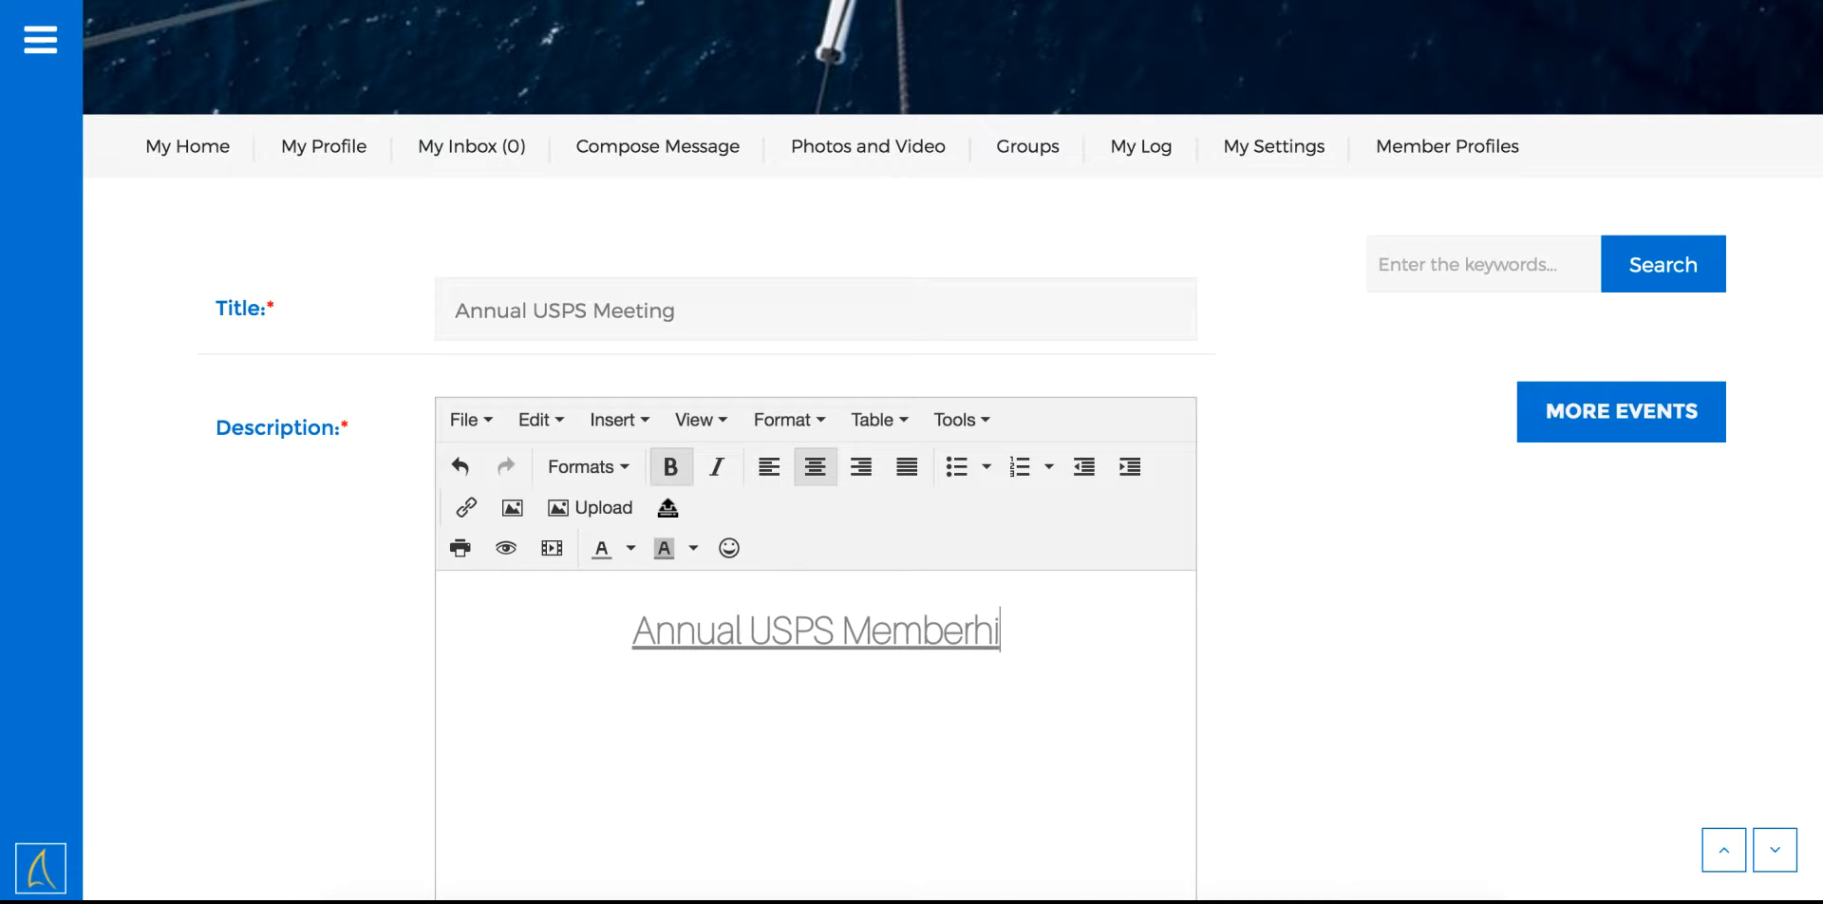
key("BackSpace")
type("shi")
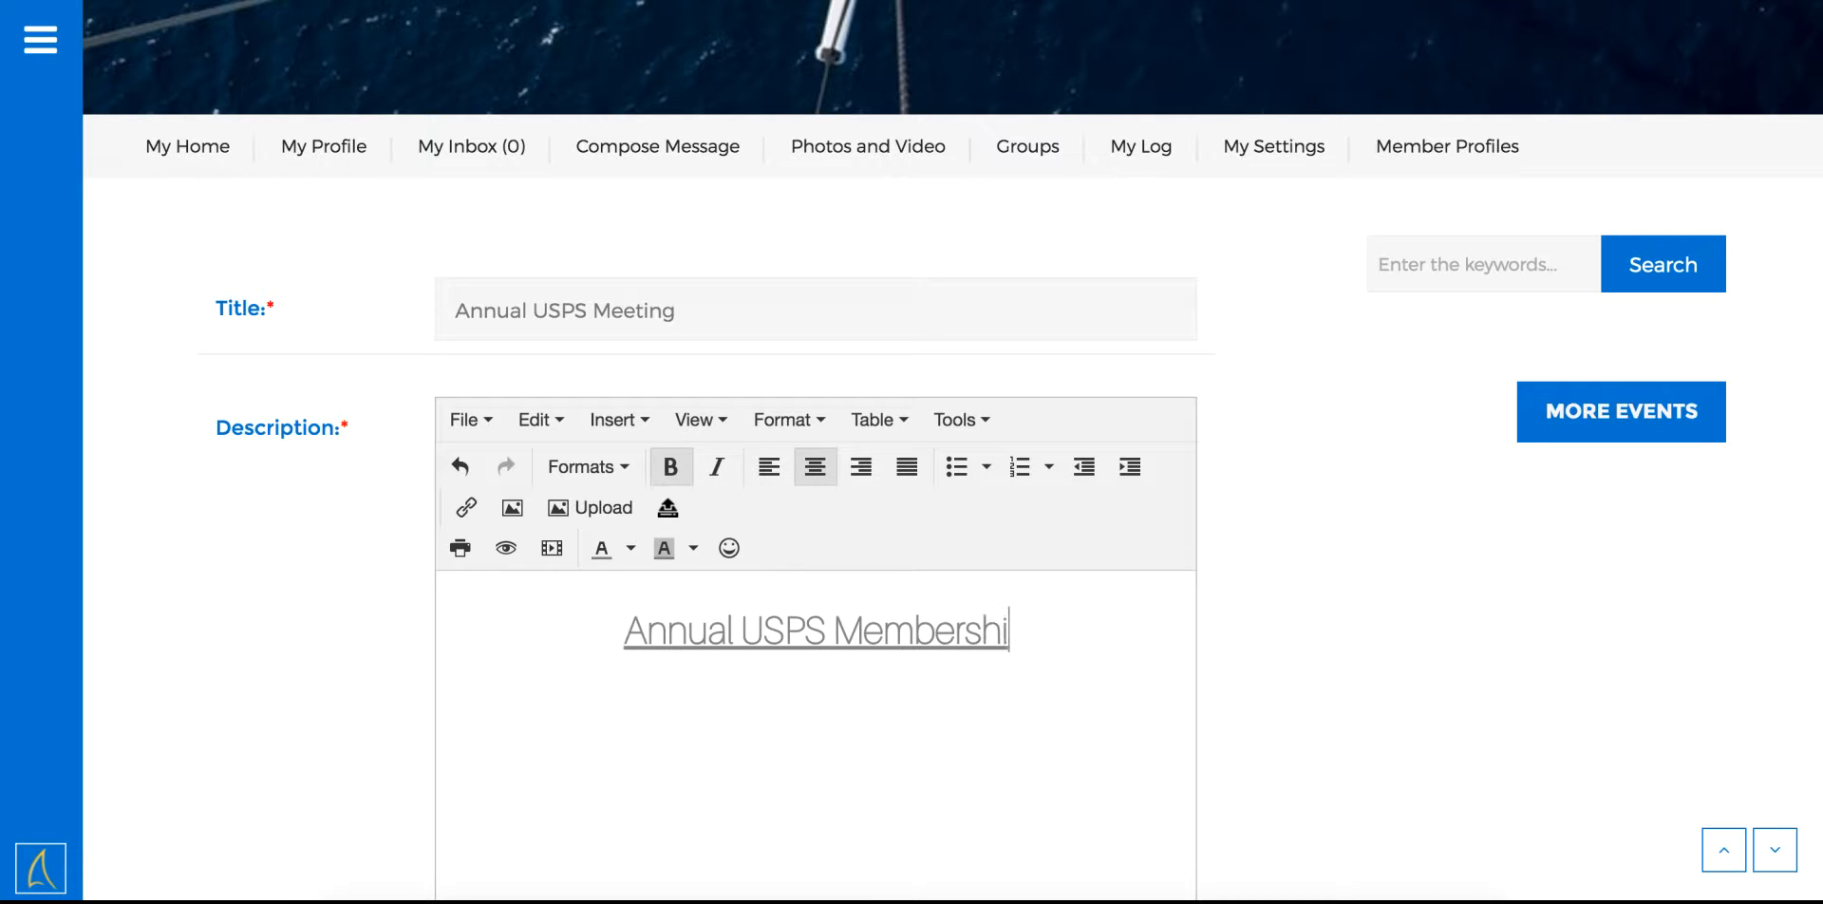
type("p Meeting")
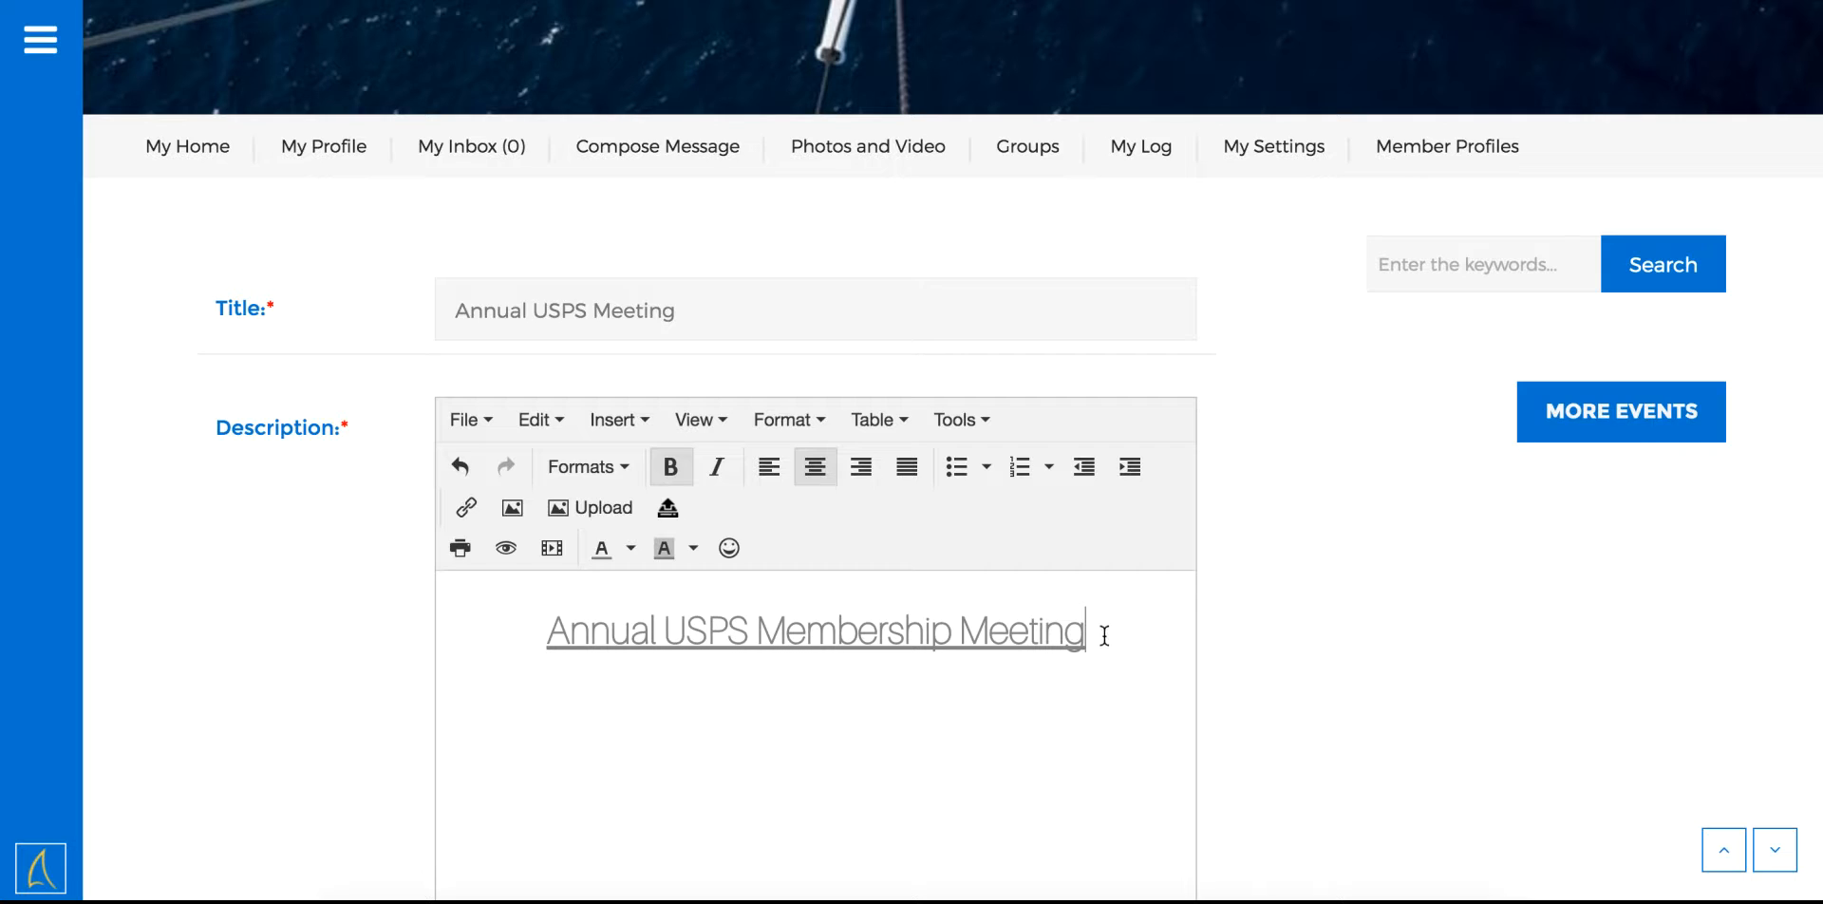
Color the heading dark orange, apply inline Code style, then start a new line
left_click_drag(1105, 635, 631, 598)
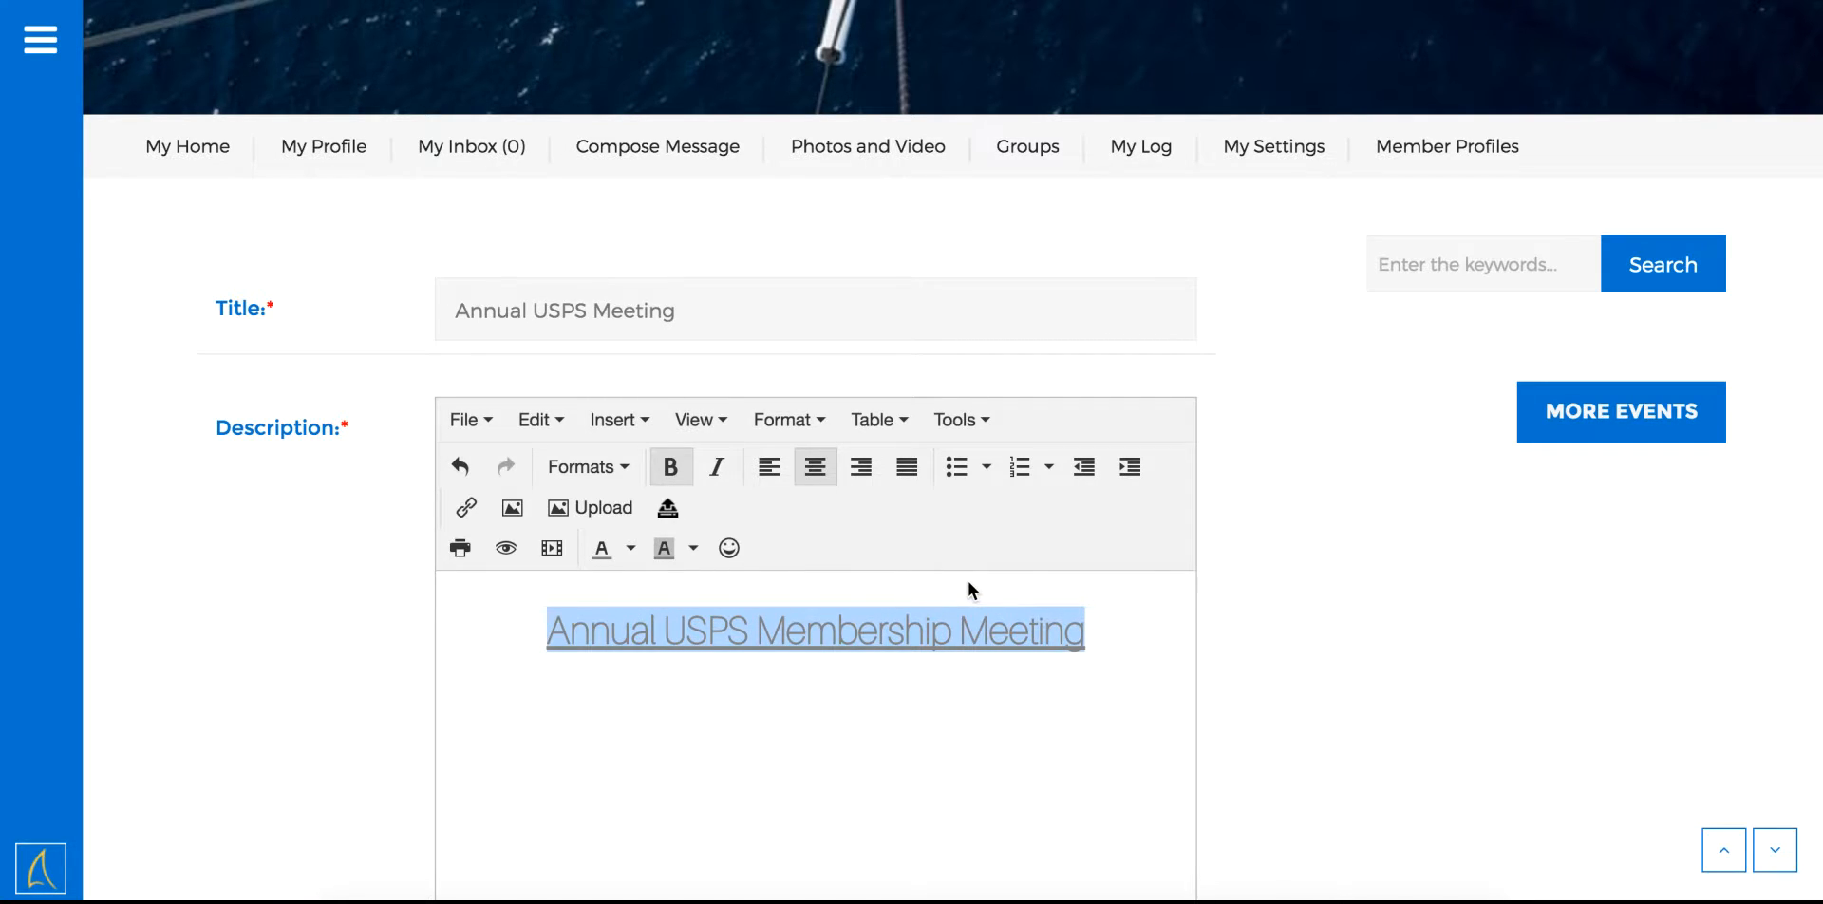
left_click(628, 557)
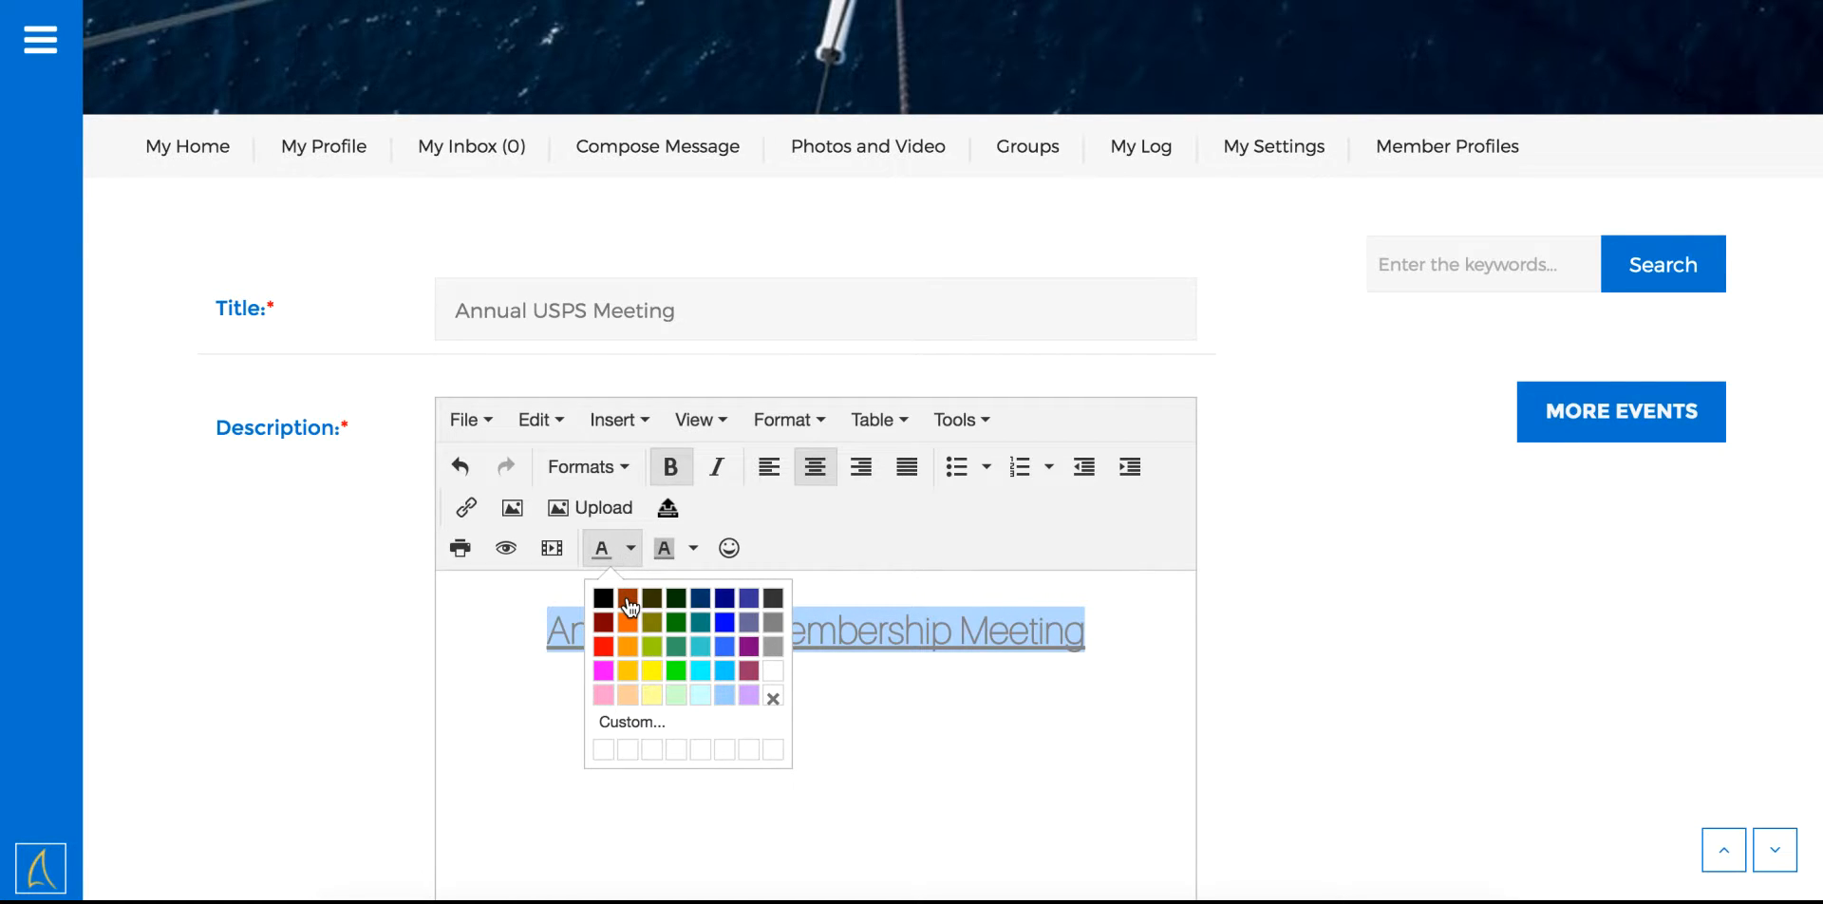
left_click(628, 599)
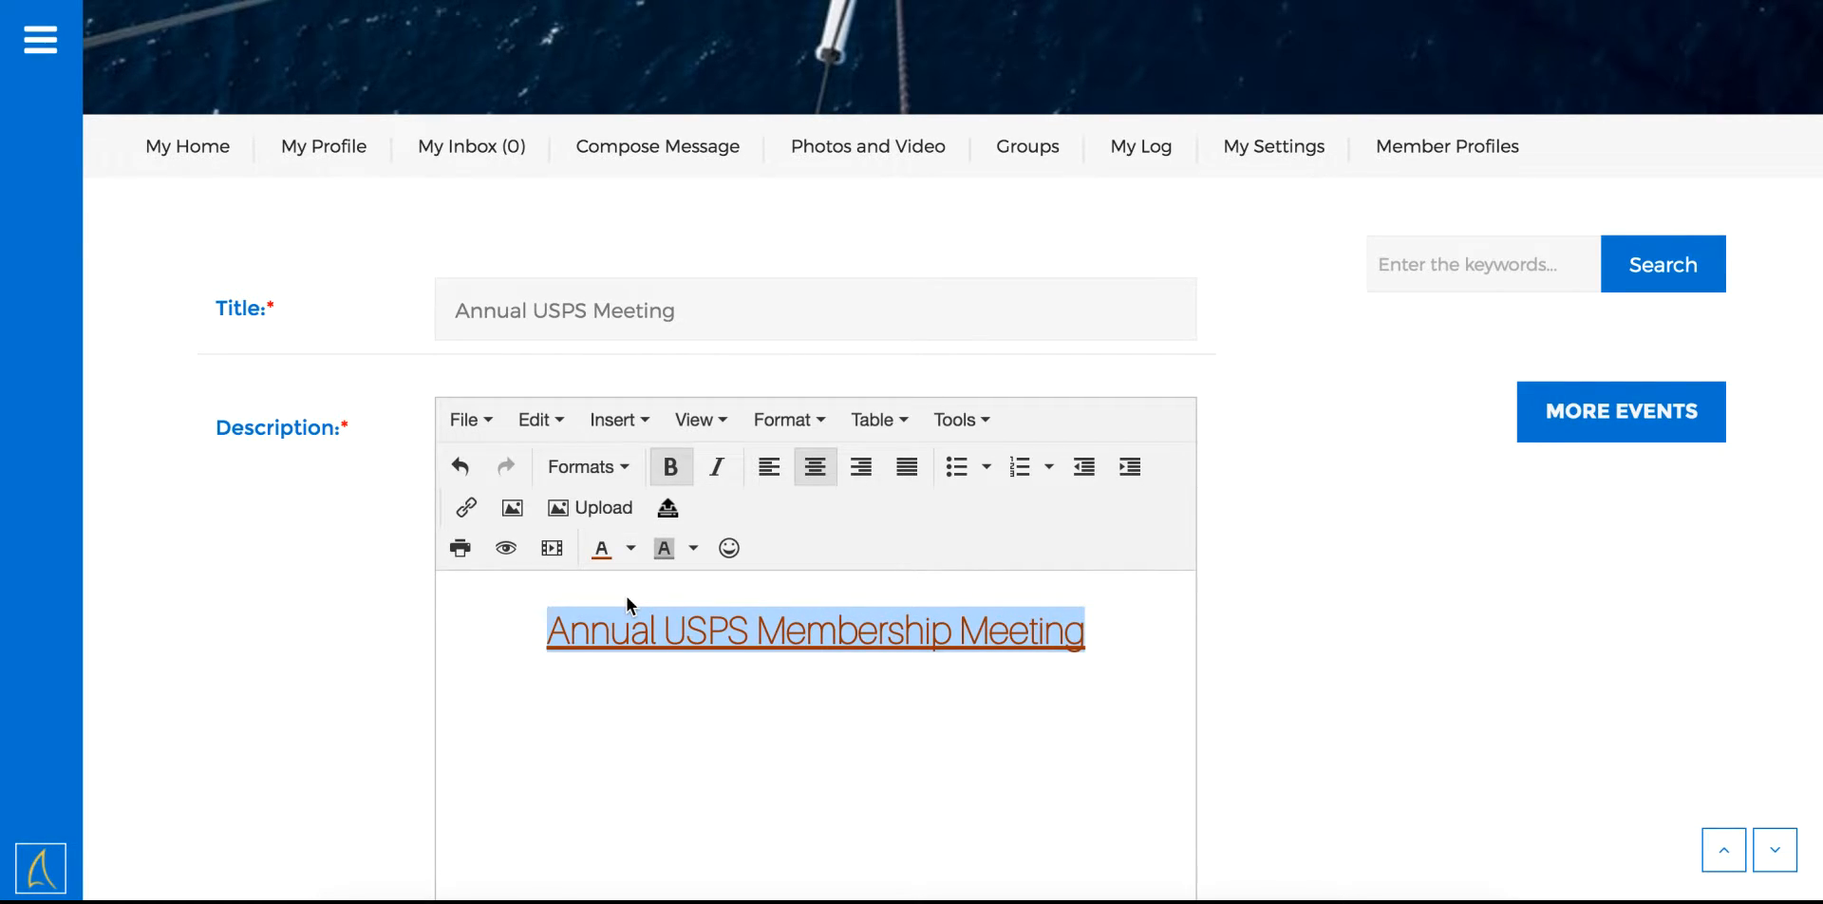
left_click(793, 424)
mouse_move(799, 709)
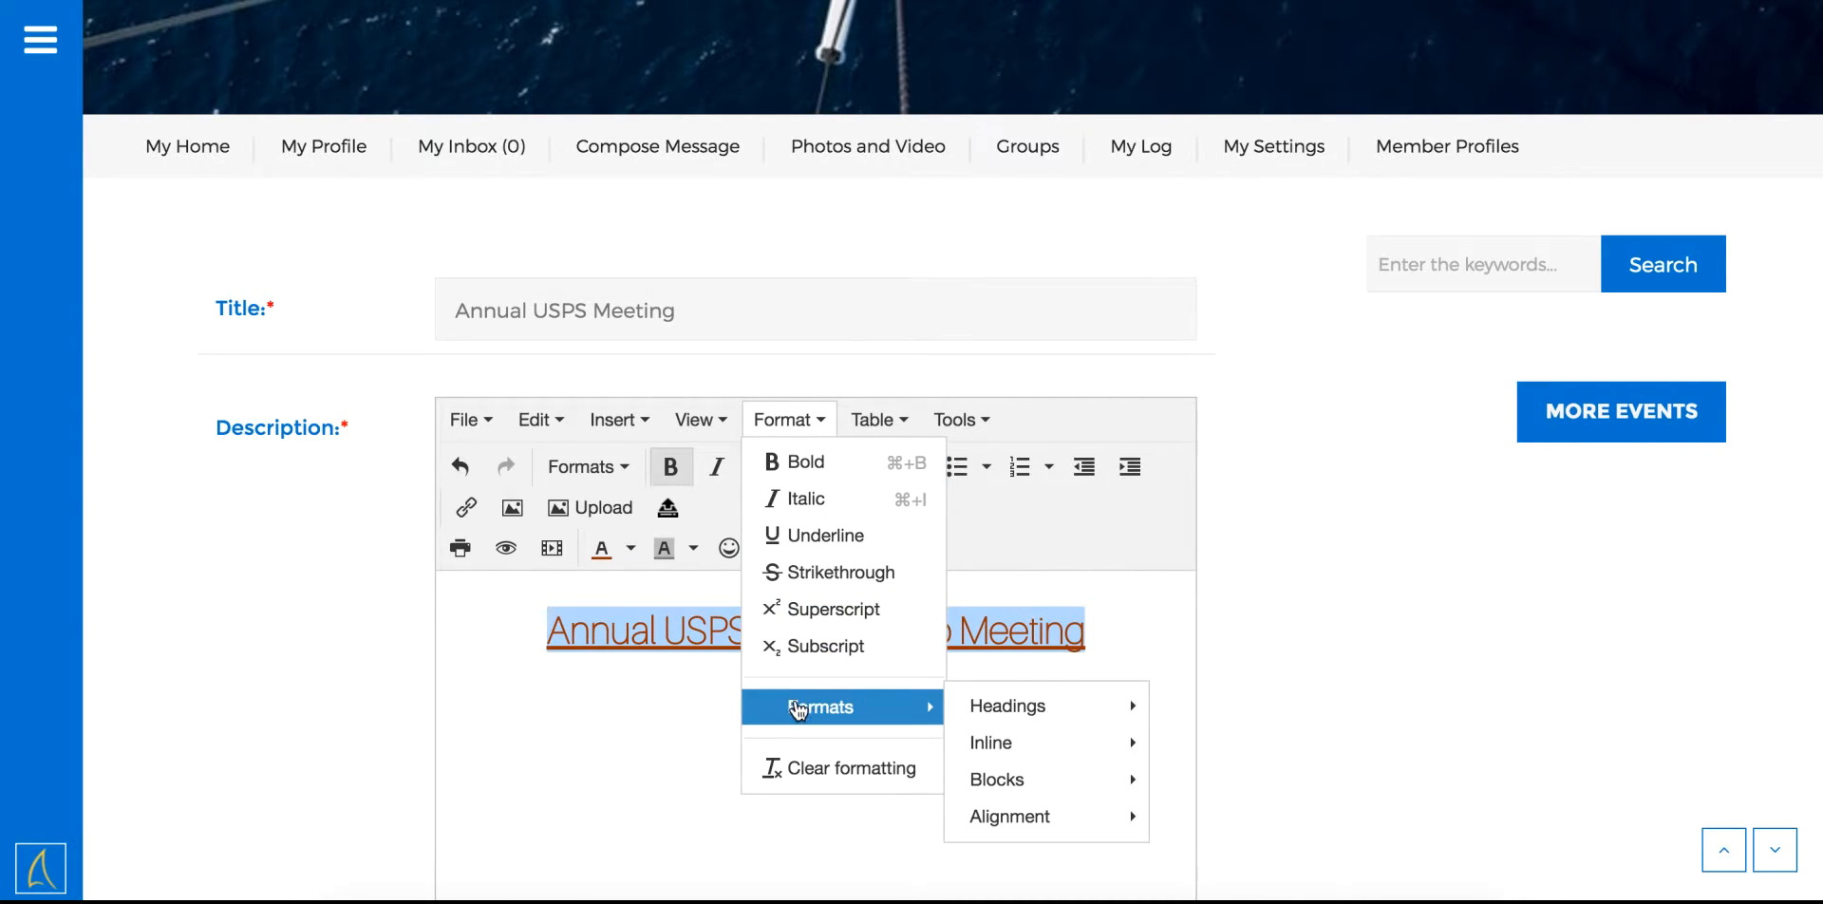
mouse_move(975, 740)
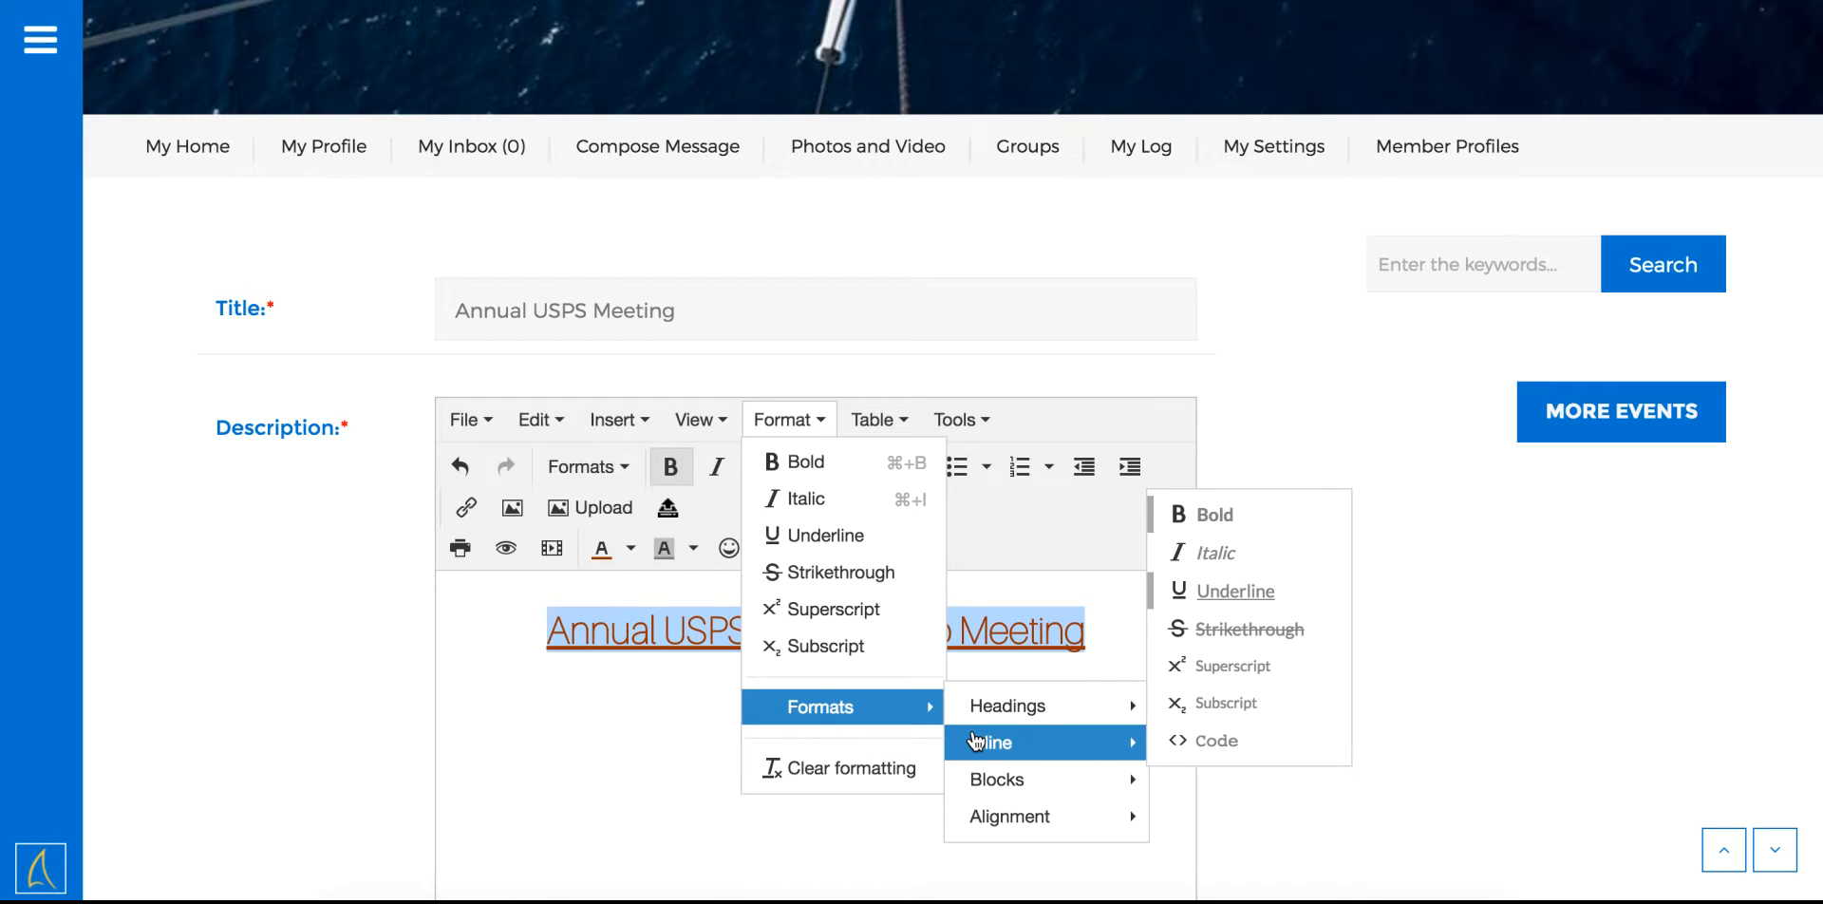
left_click(1179, 745)
left_click(1178, 640)
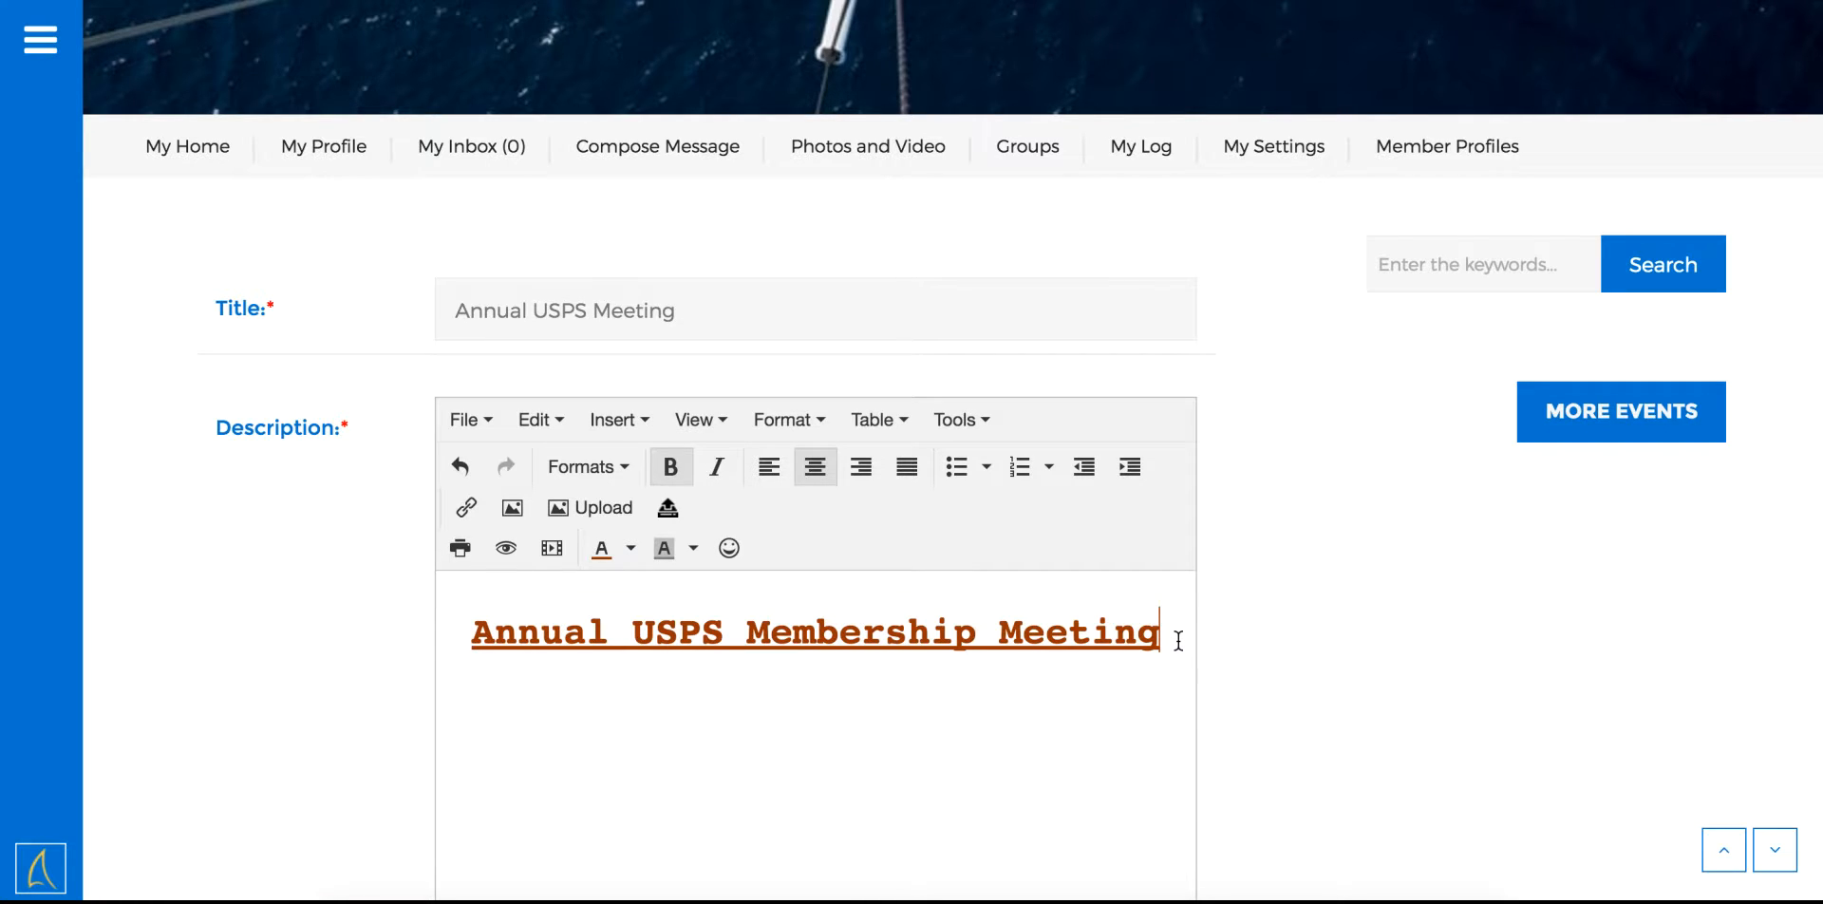
key("Return")
Turn off bold and Code style on the new line and set its text color to black
left_click(669, 466)
left_click(800, 419)
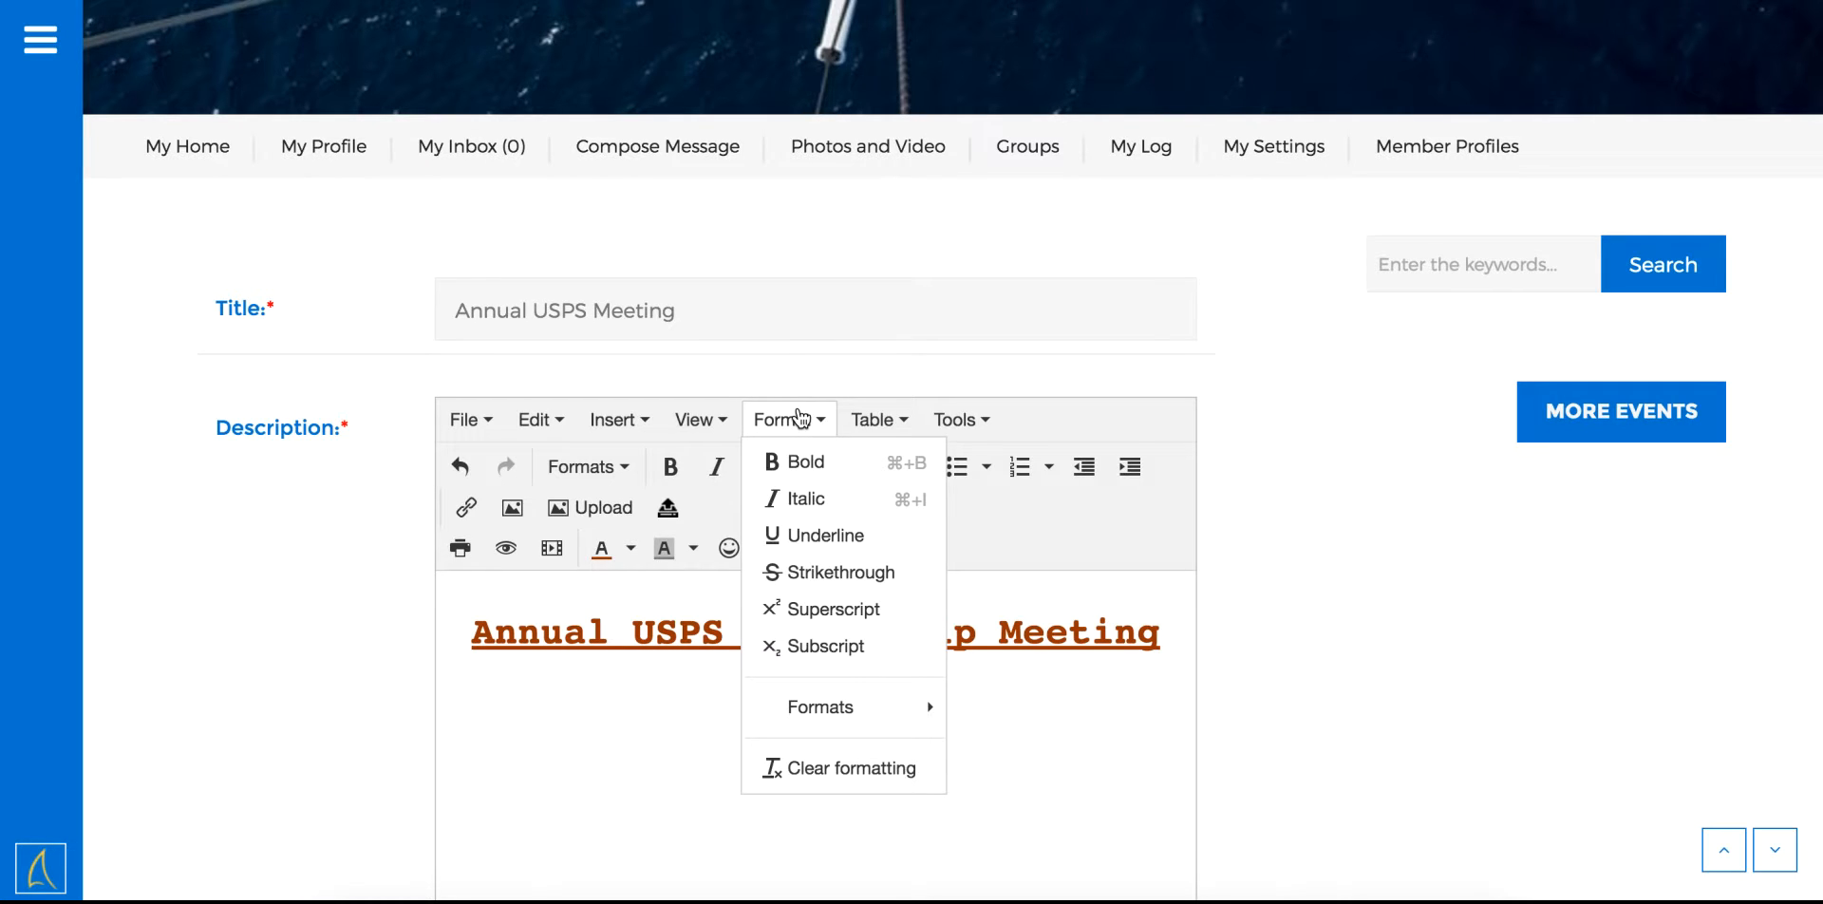
left_click(801, 534)
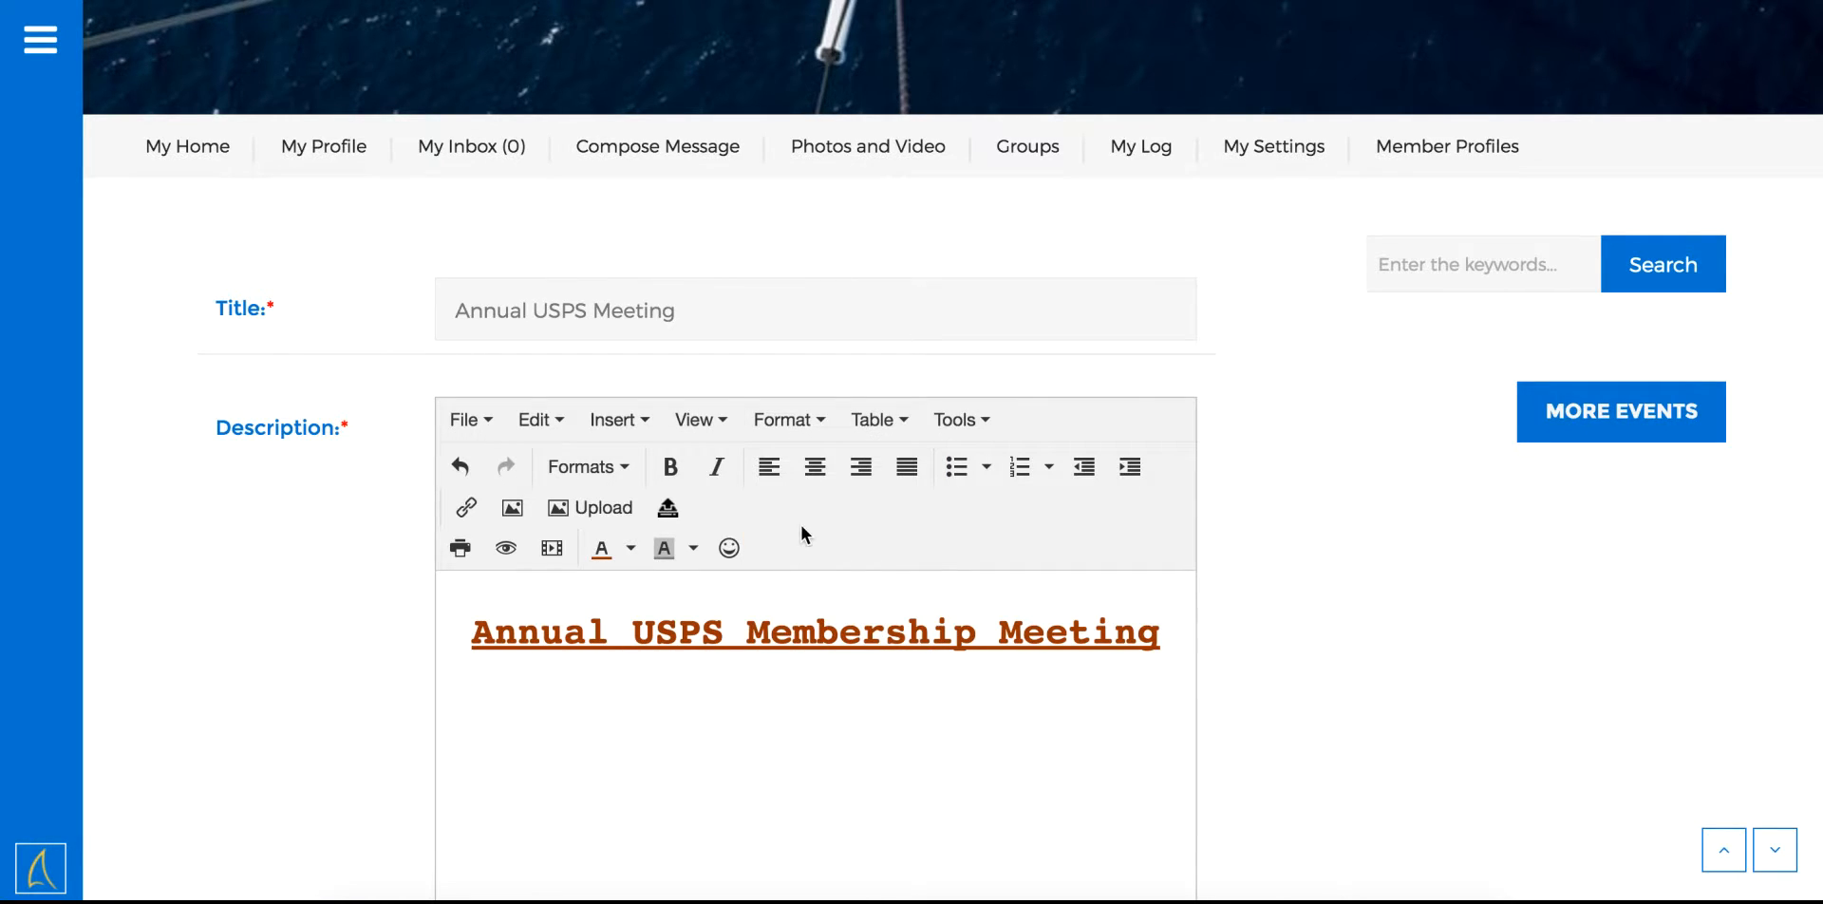
left_click(795, 418)
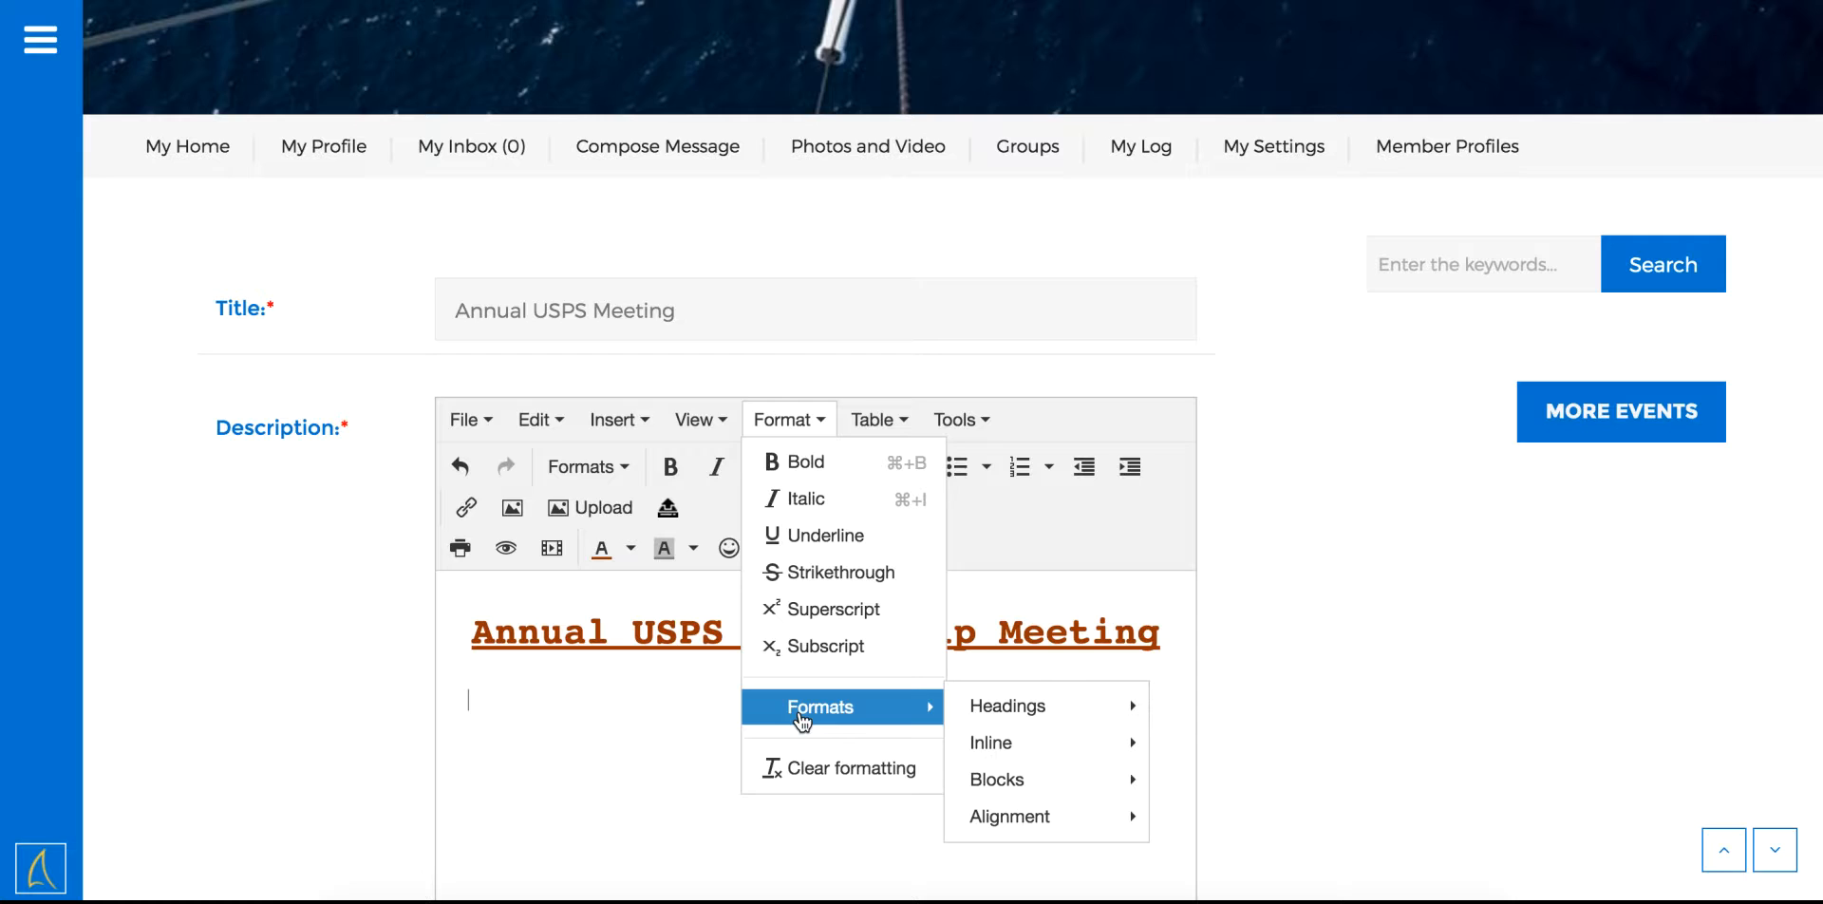
mouse_move(1026, 783)
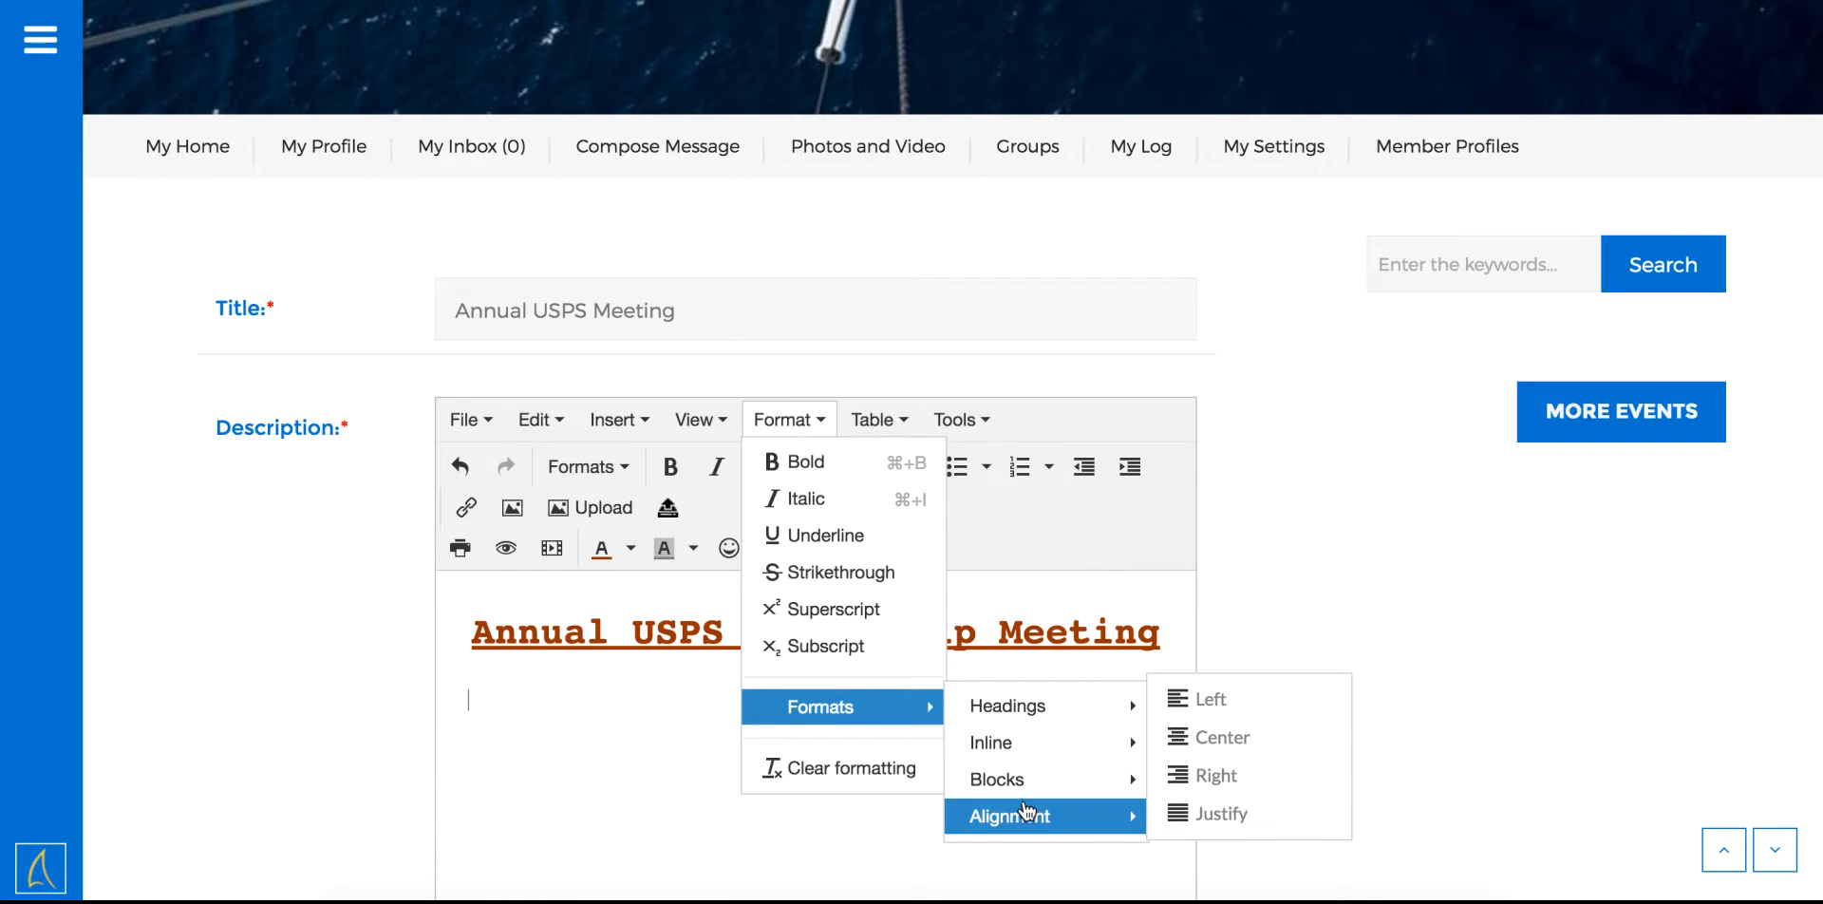
mouse_move(1052, 750)
left_click(1166, 744)
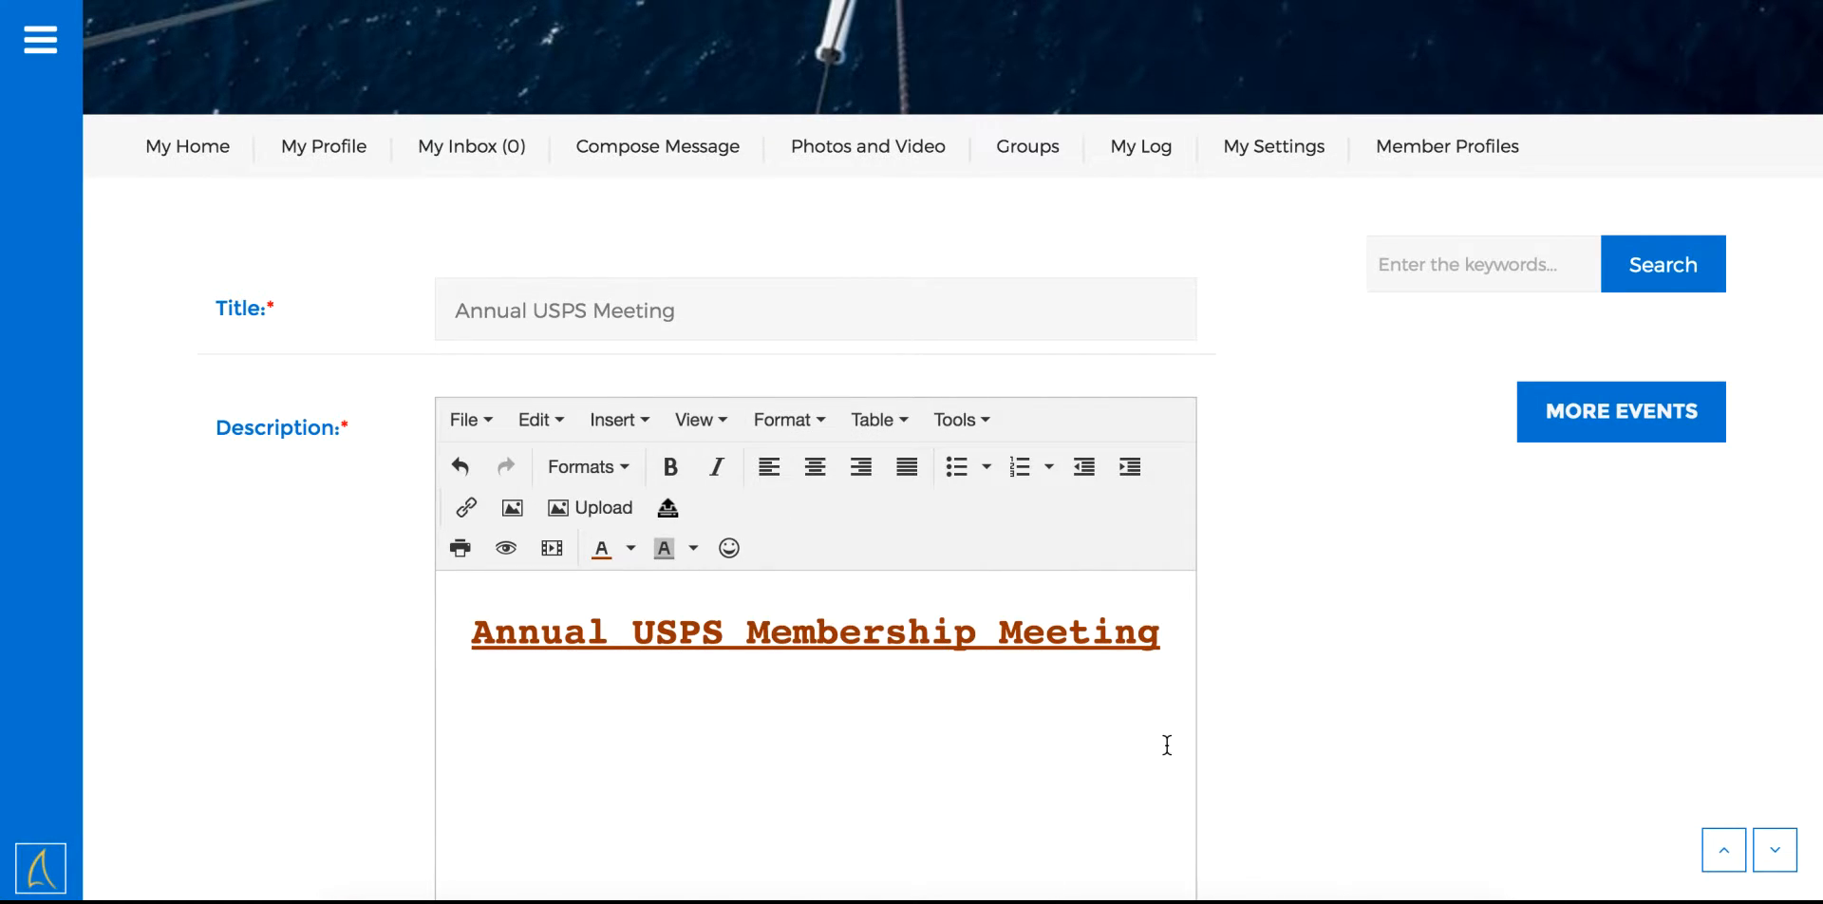
left_click(630, 548)
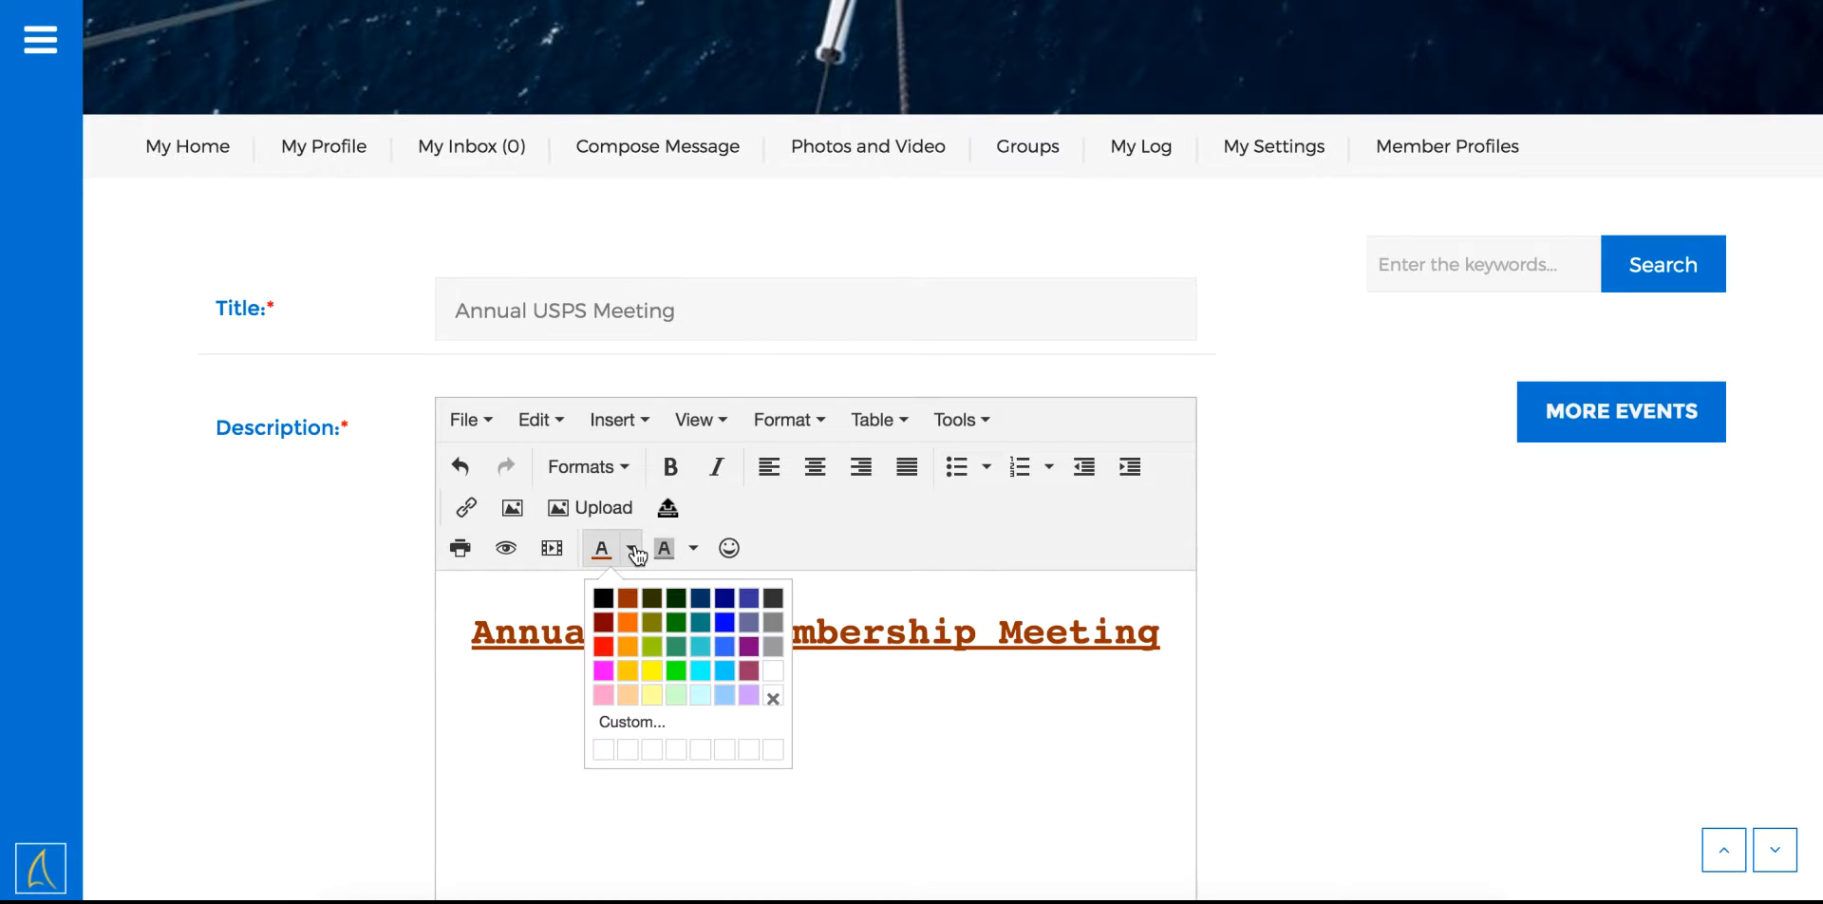
left_click(604, 598)
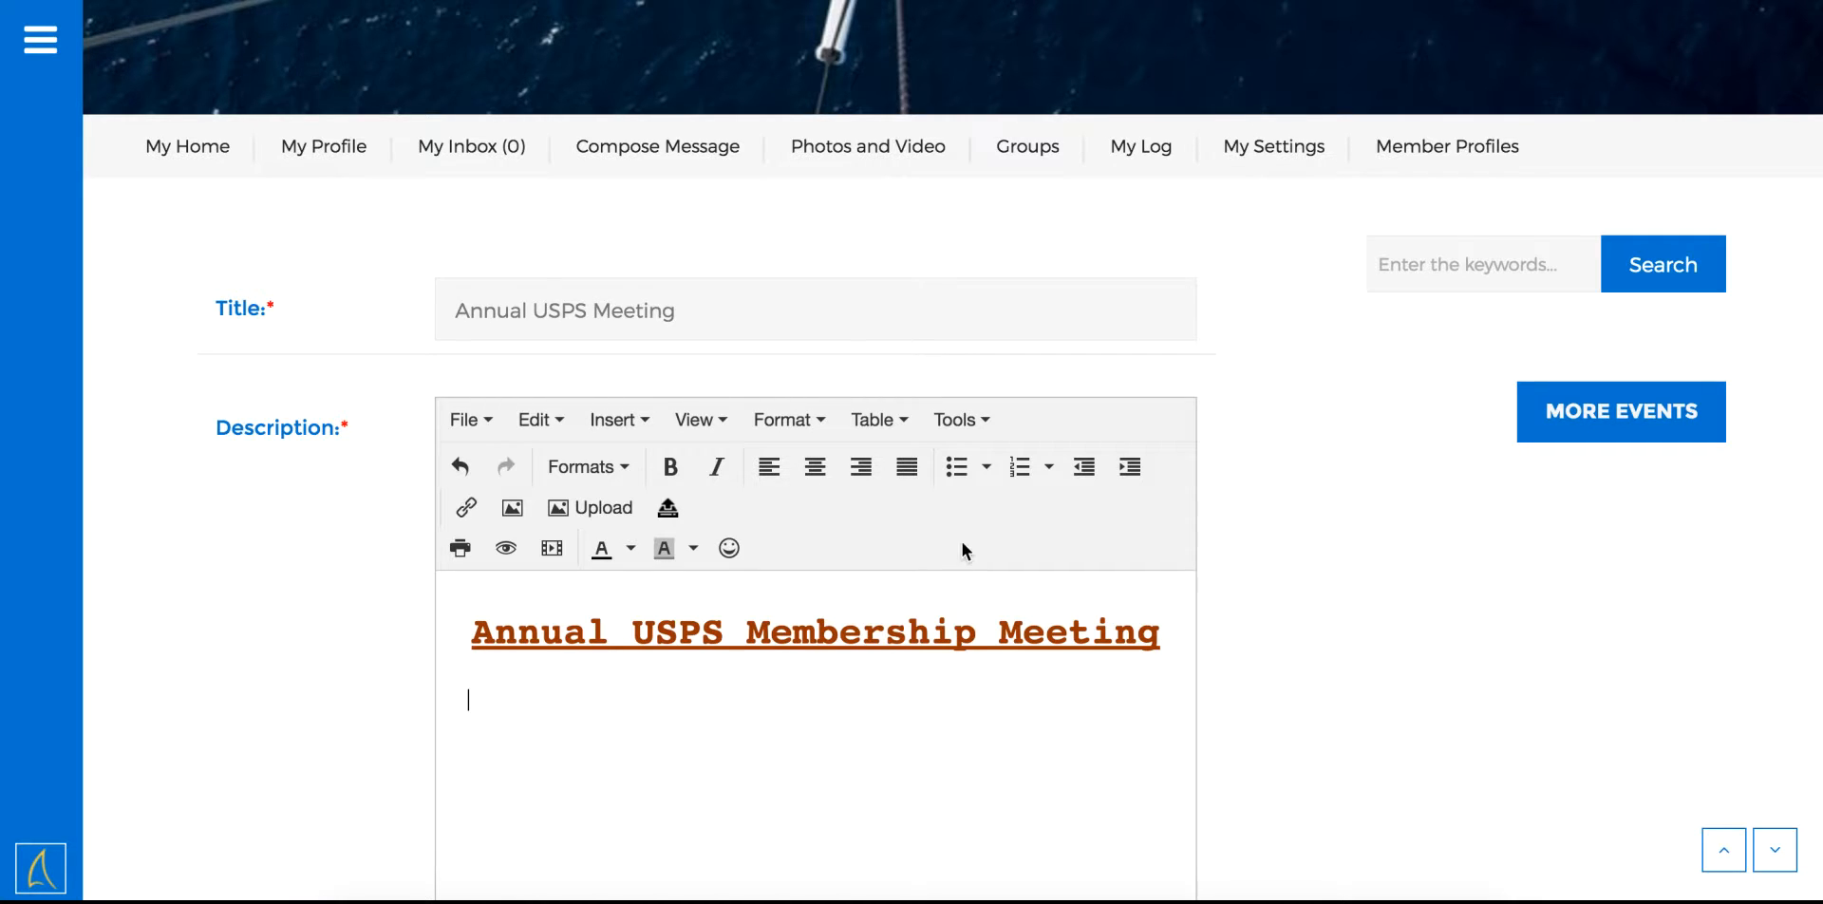
Add bullets 'When: July 20, 1pm', 'Where: Liberty Station Park' and an RSVP contact e-mail, then end the list
left_click(956, 467)
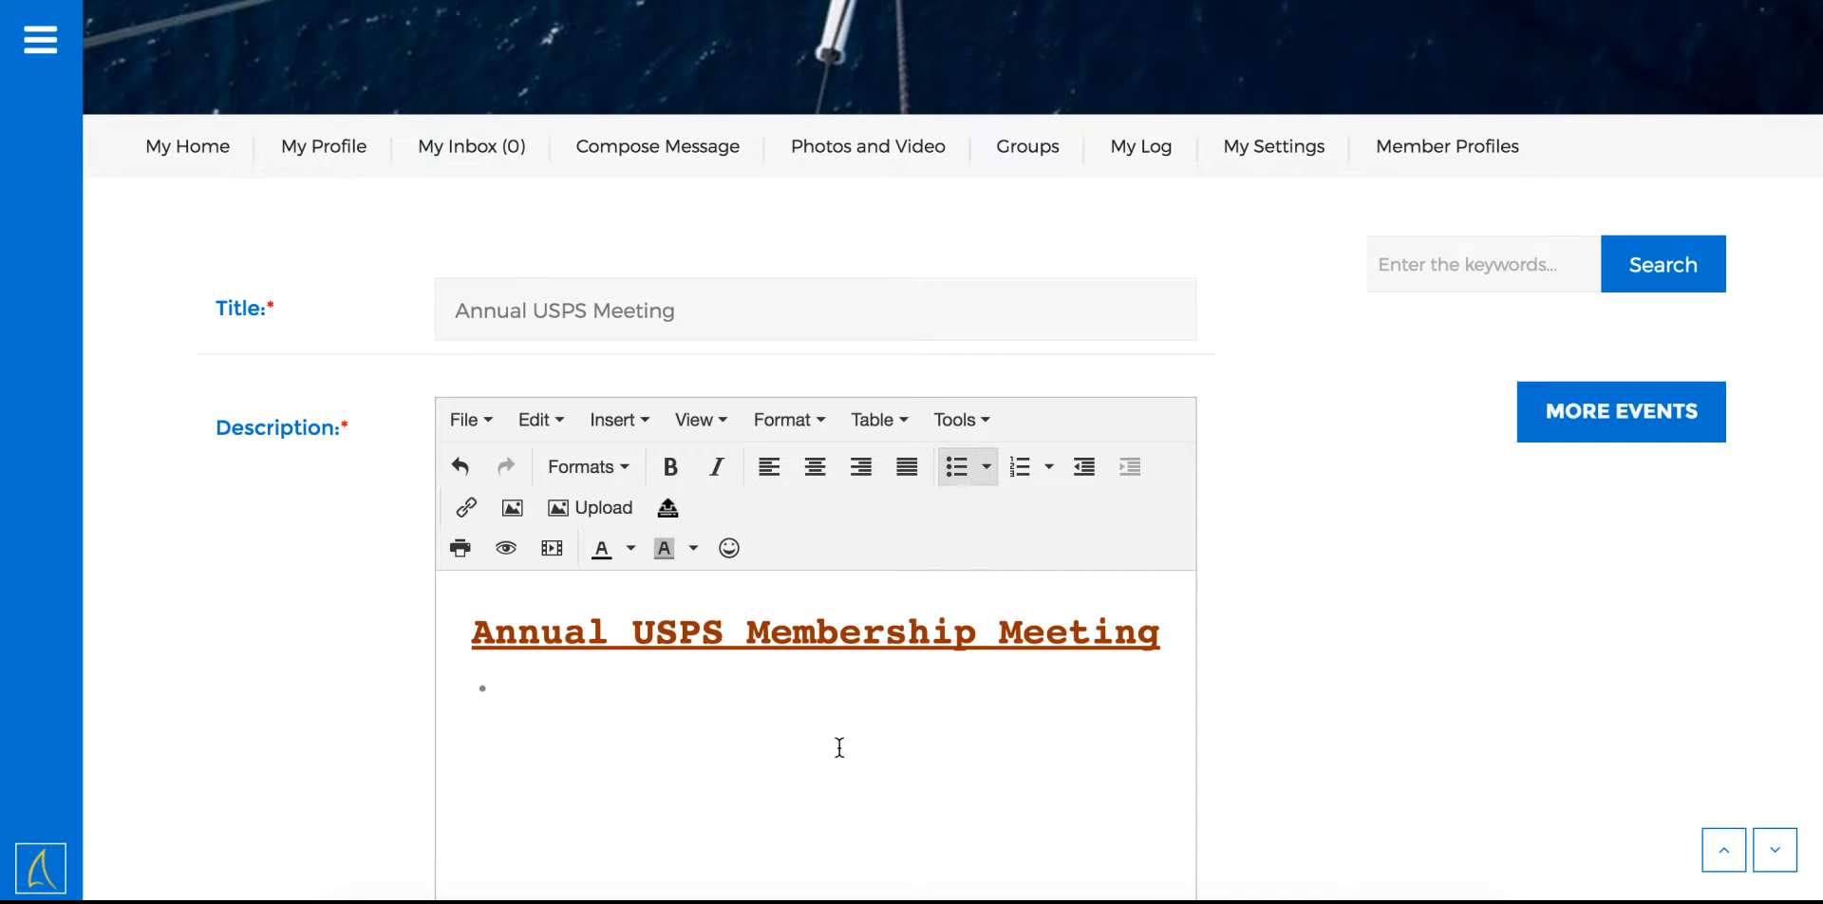
type("When: July 20, 1pm")
key("Return")
type("Where")
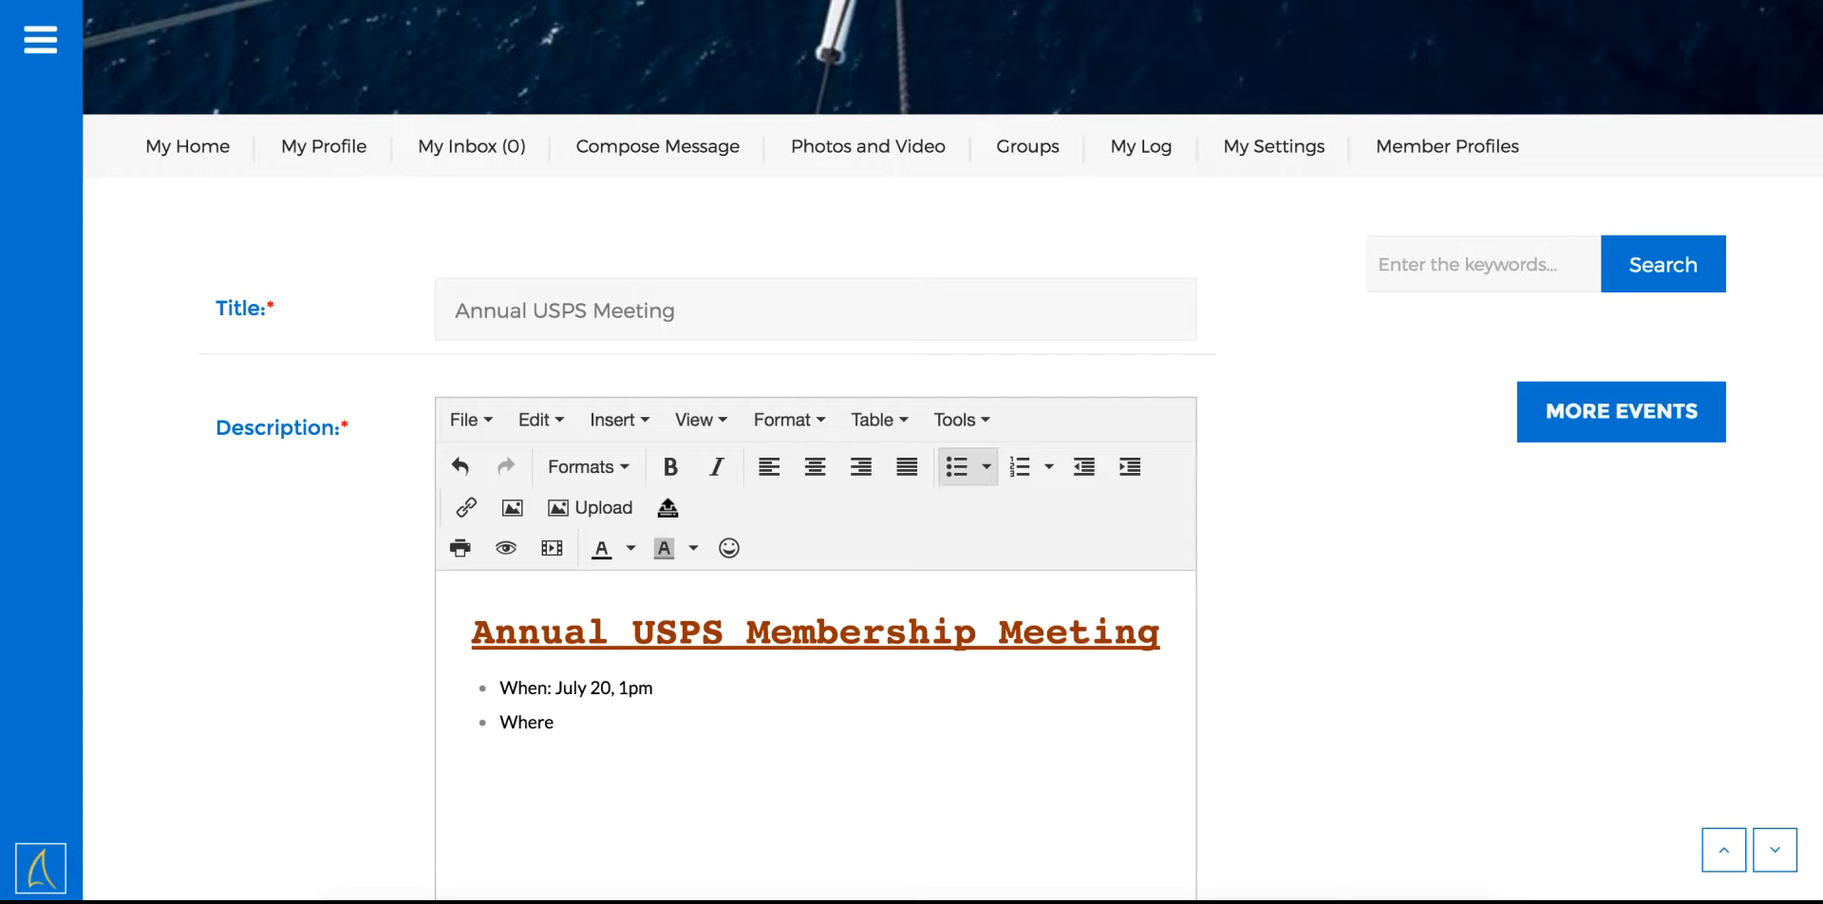
type(": Liberty Station Park ")
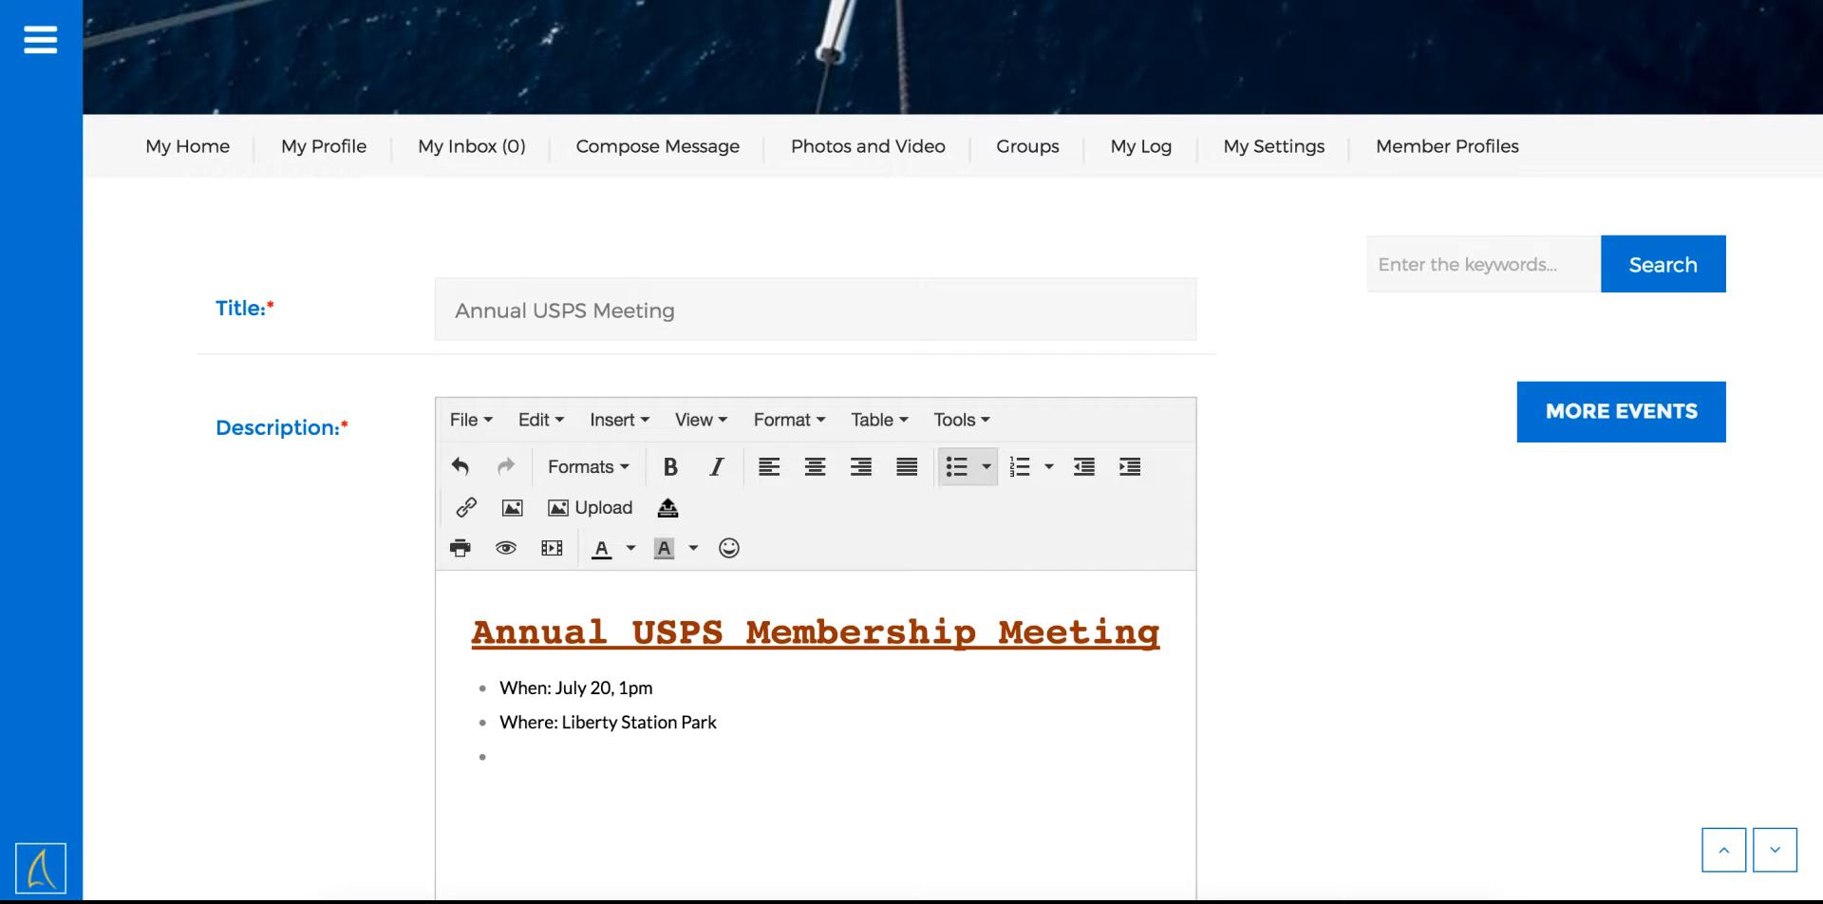
type("RSVP: info@someemaila")
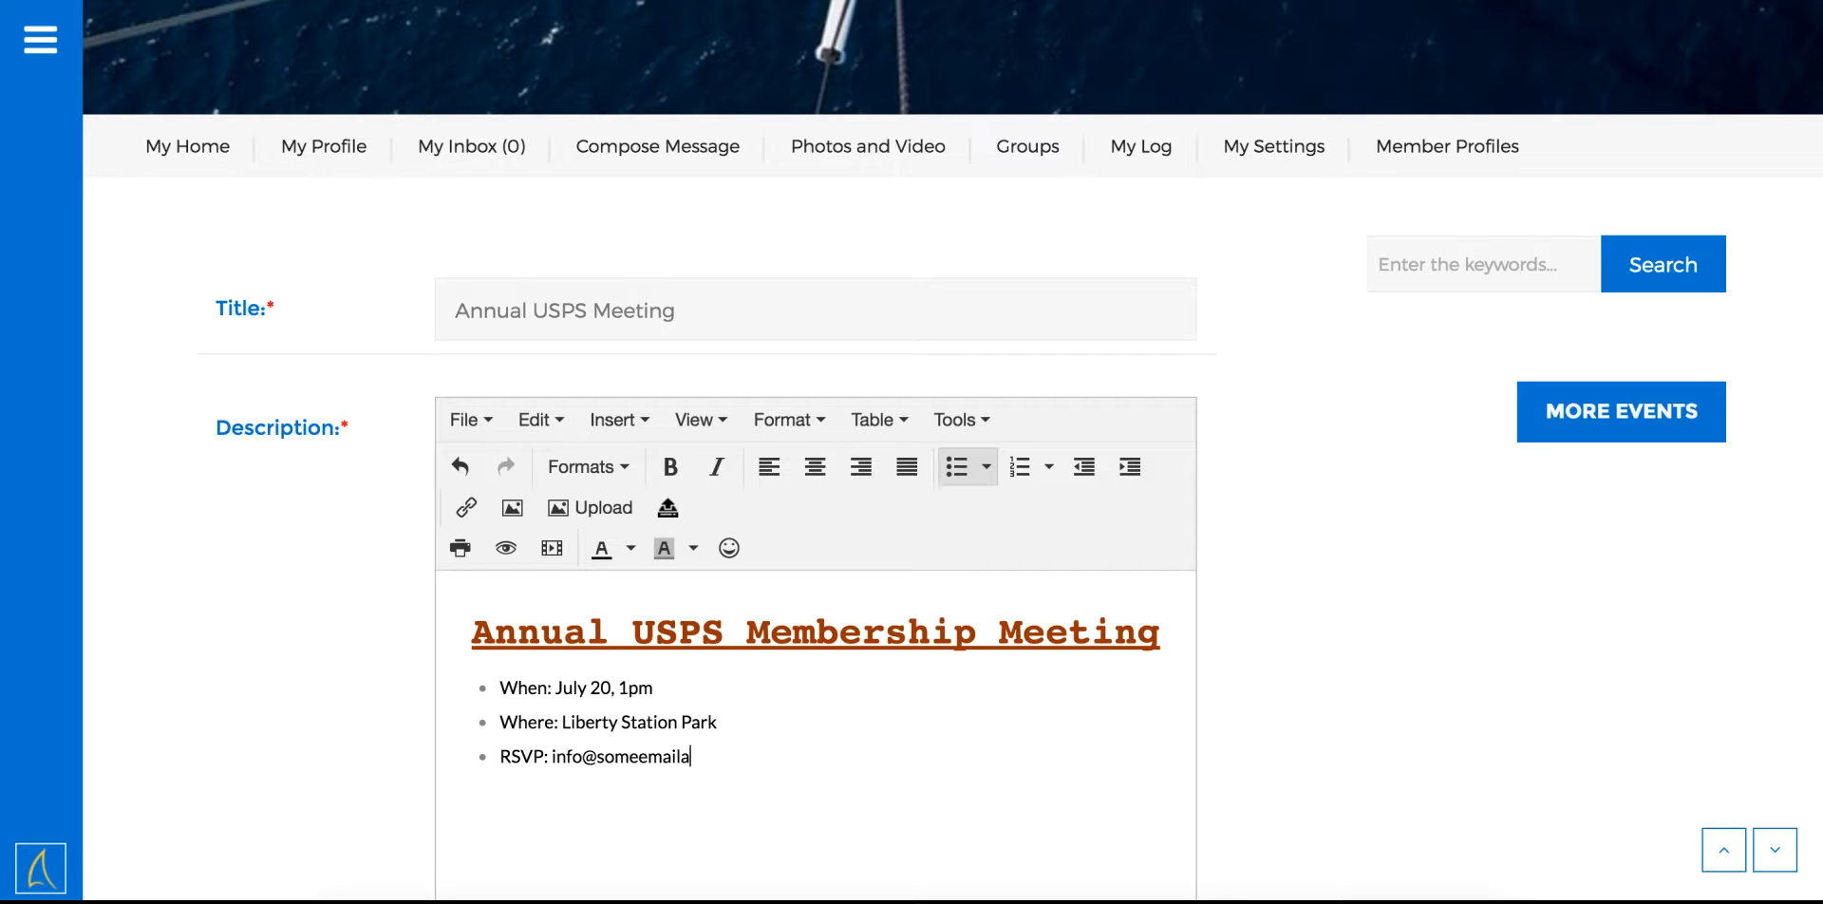
type("ddress.com")
key("Return")
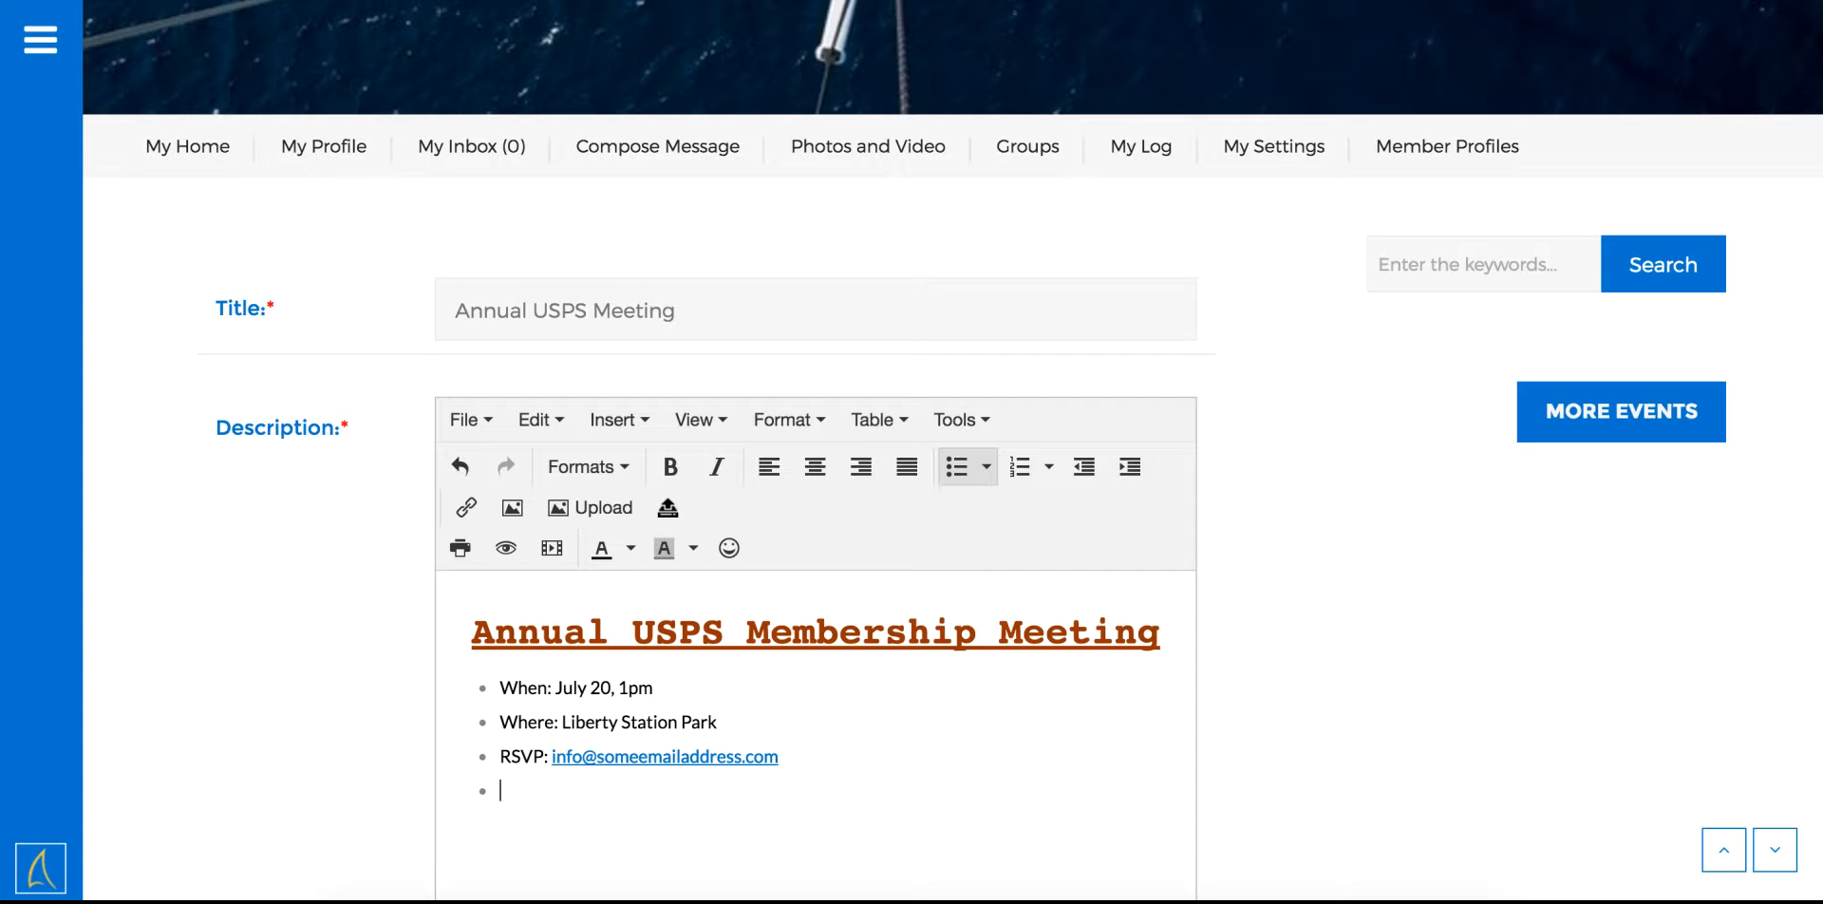
key("Return")
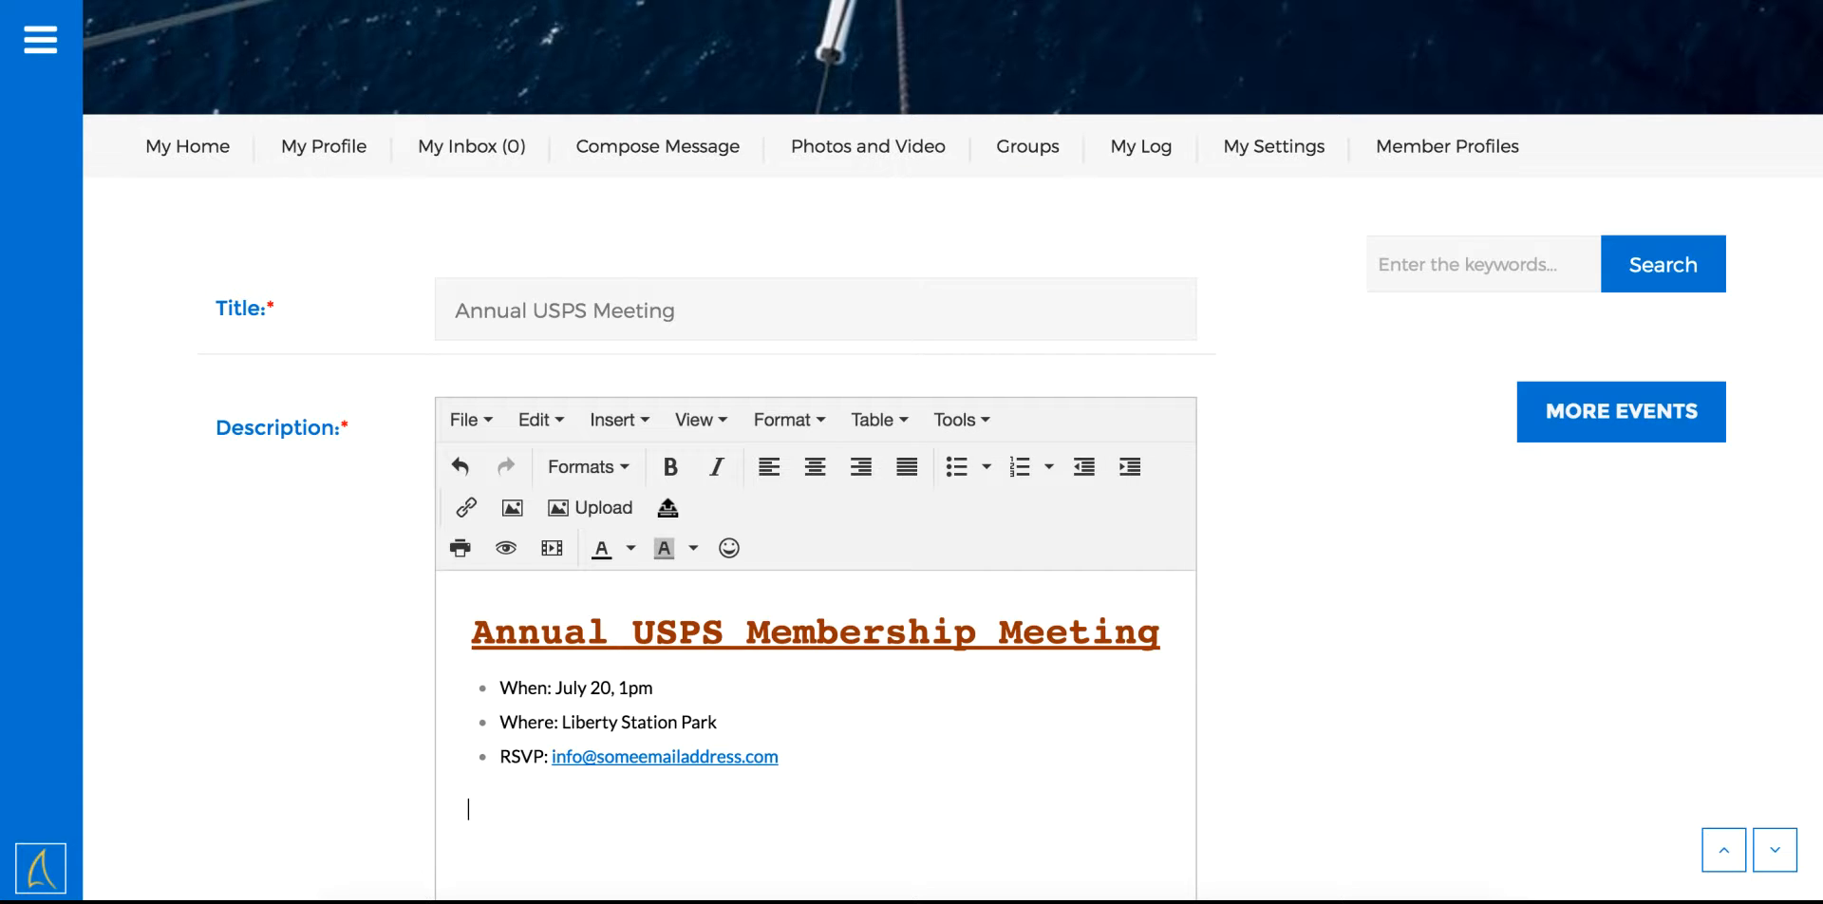
Upload MarinersNeedleP1.pdf from the Desktop as a link below the bullet list
scroll(607, 740, "down", 1)
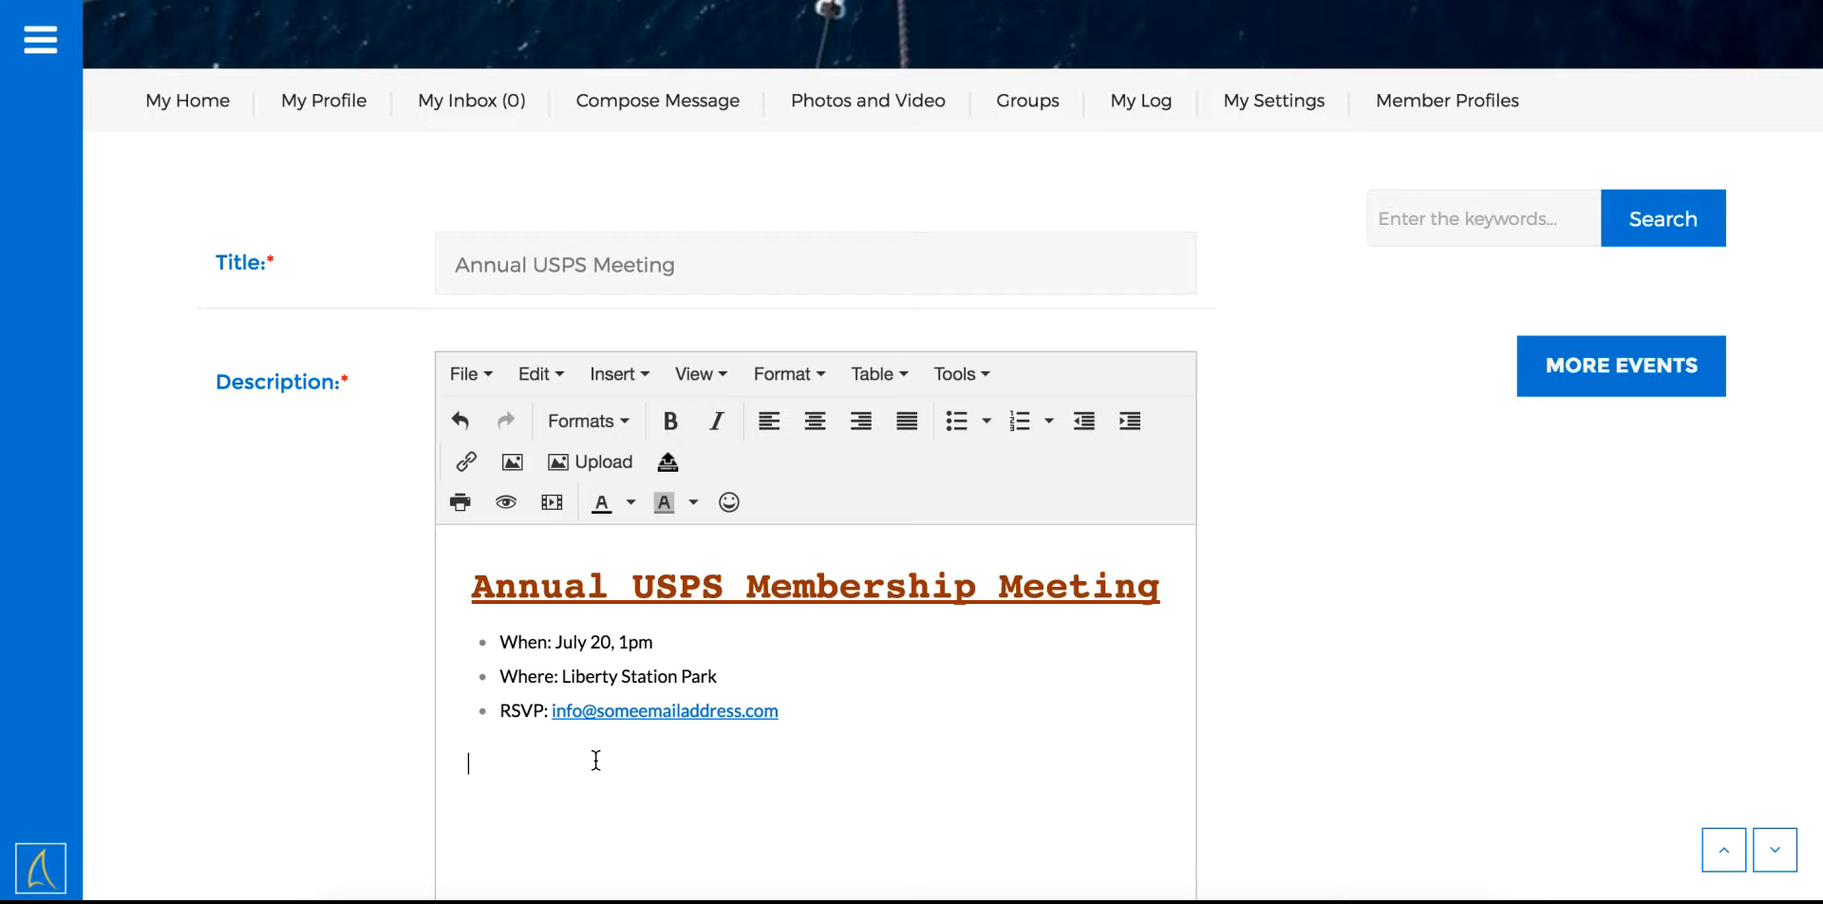
left_click(668, 465)
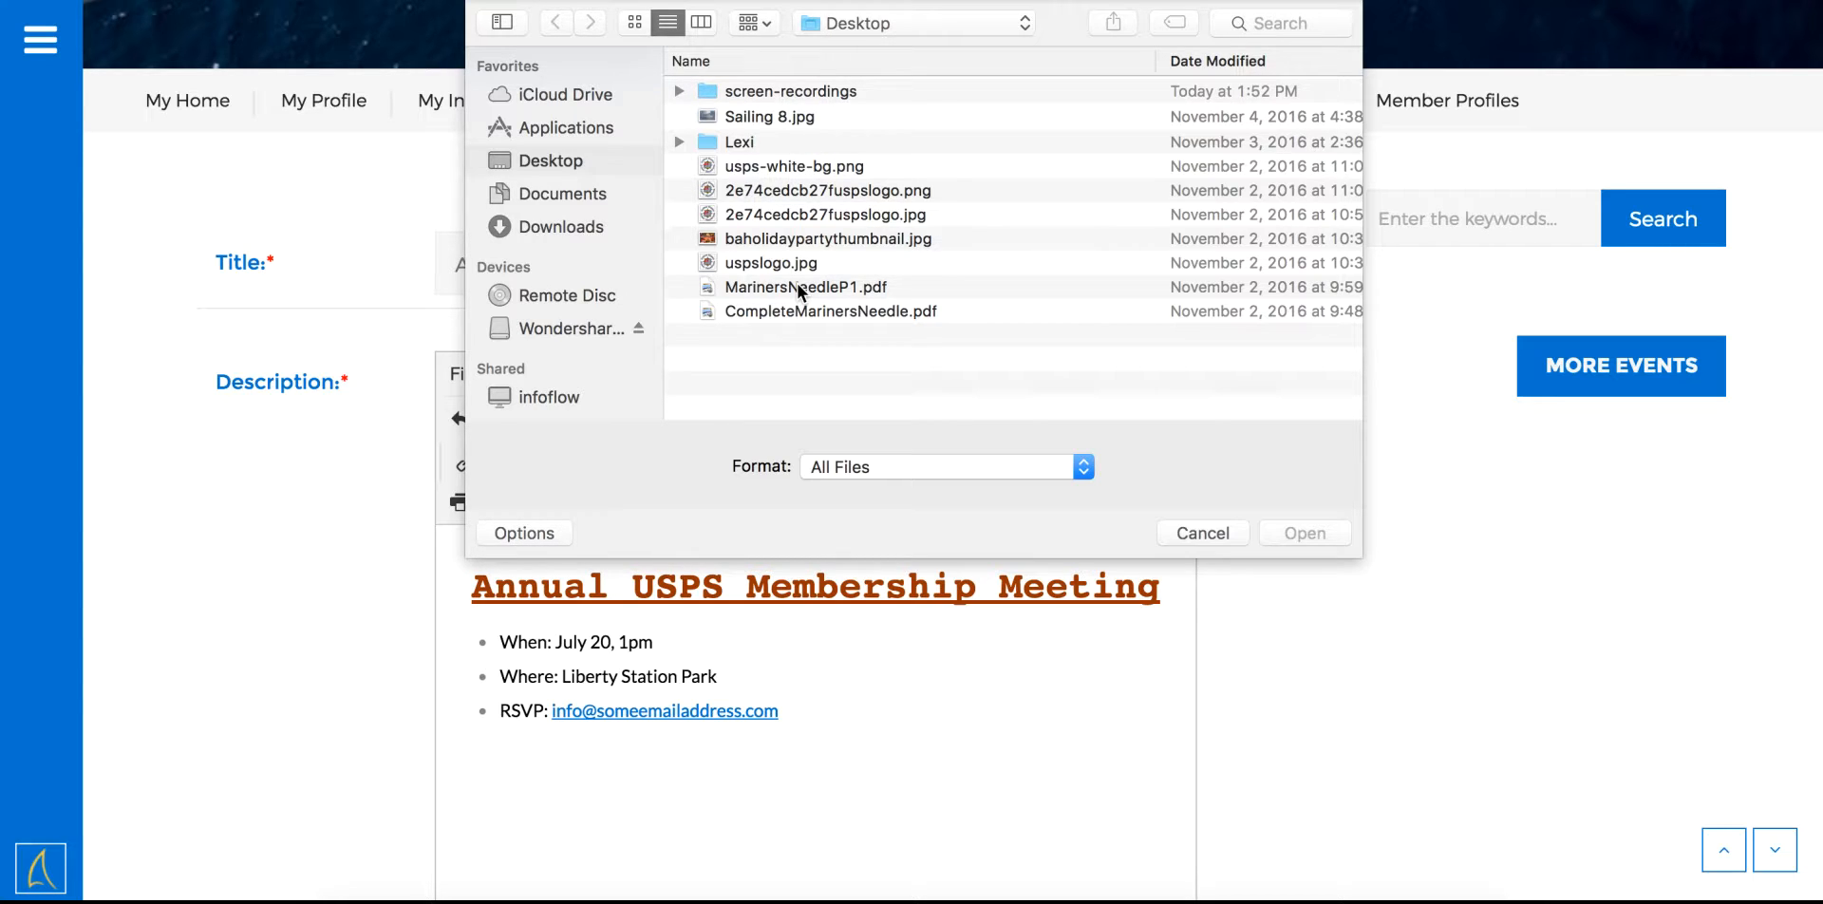
left_click(799, 288)
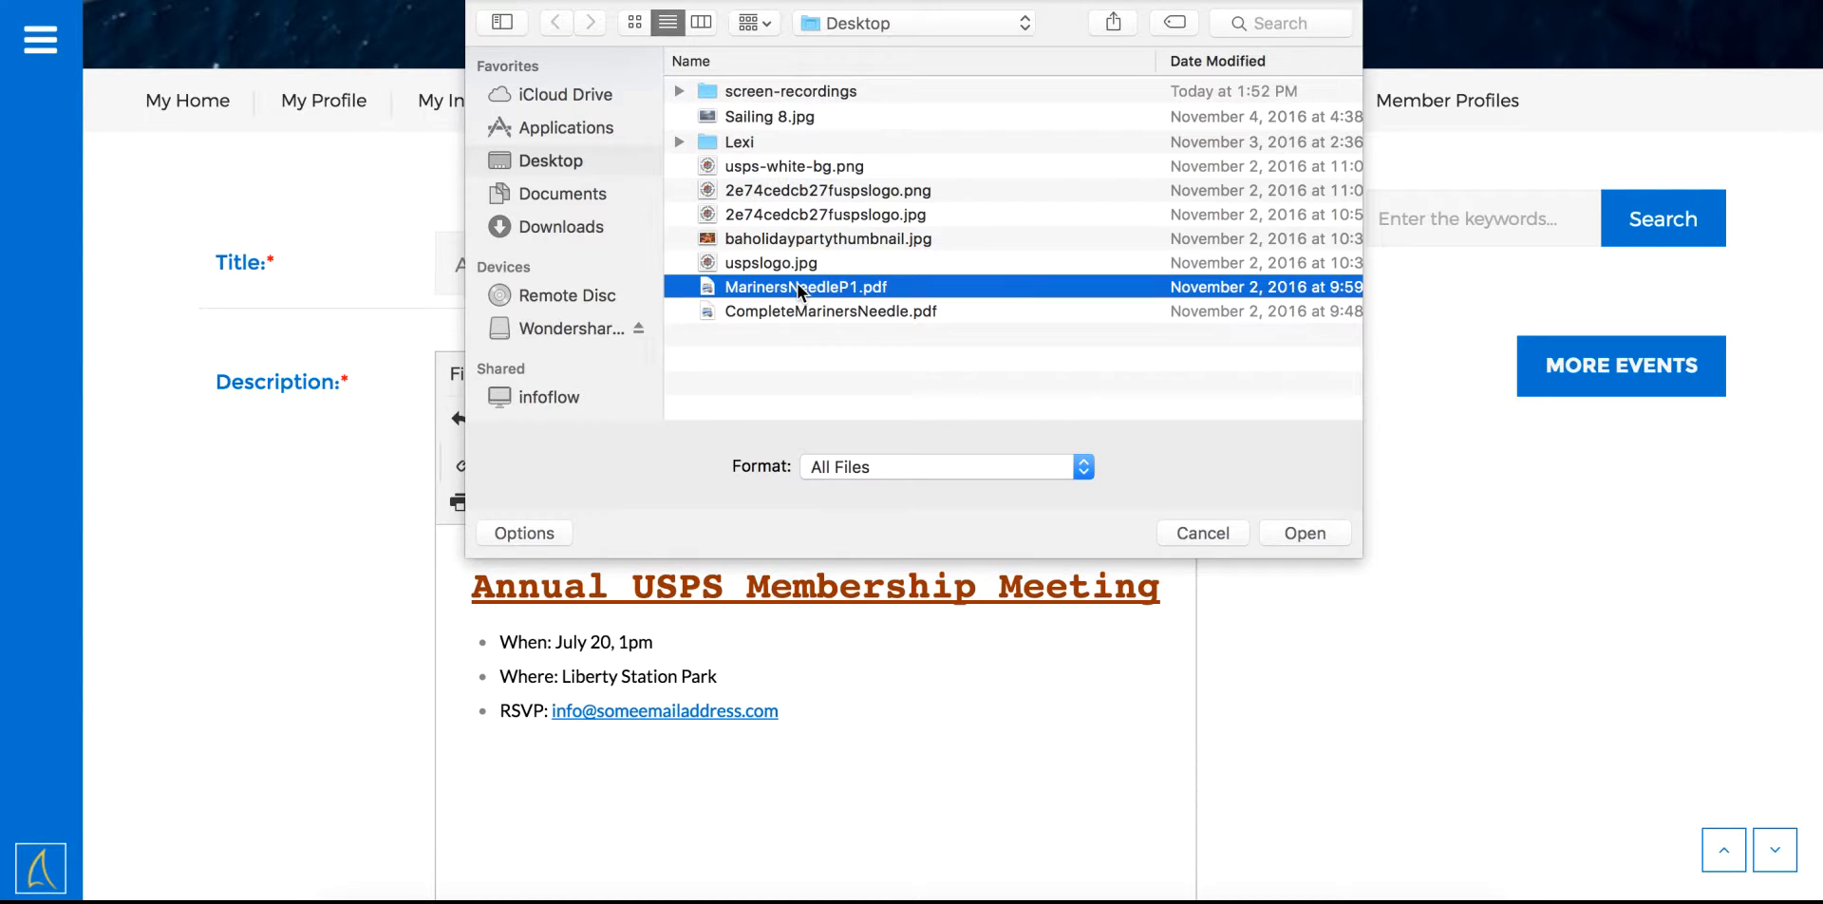
left_click(1311, 532)
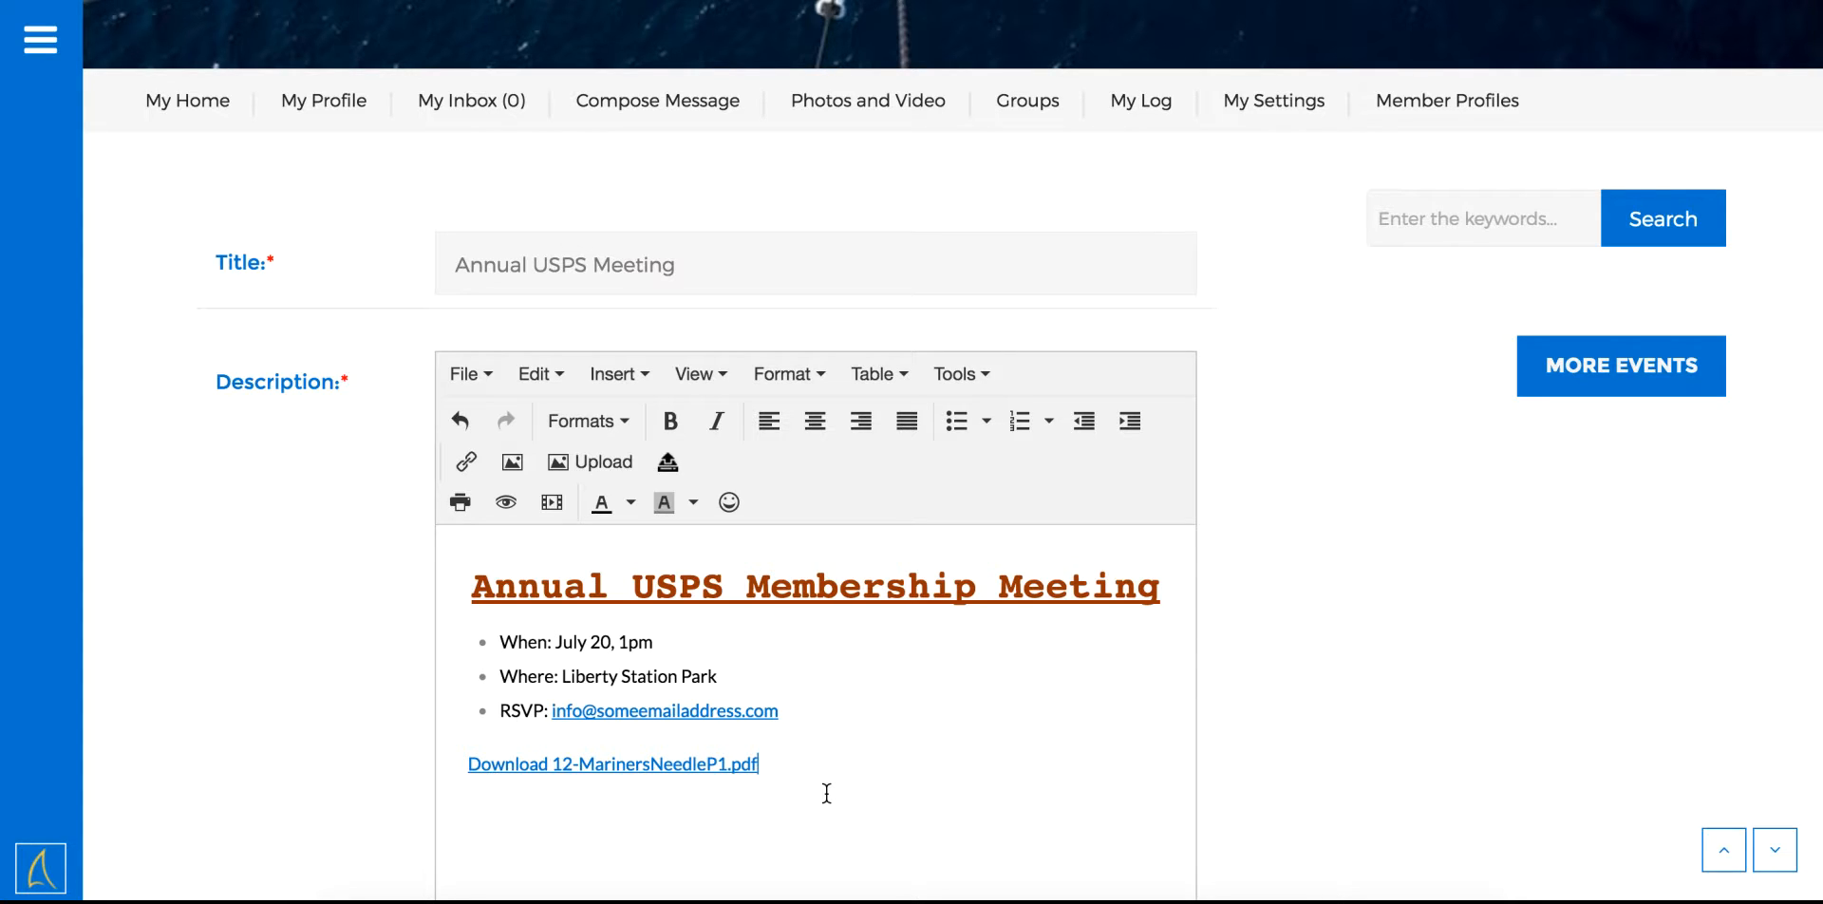
Rename the PDF link to 'Download Details', open it in a new window, and add an empty paragraph below
left_click(640, 767)
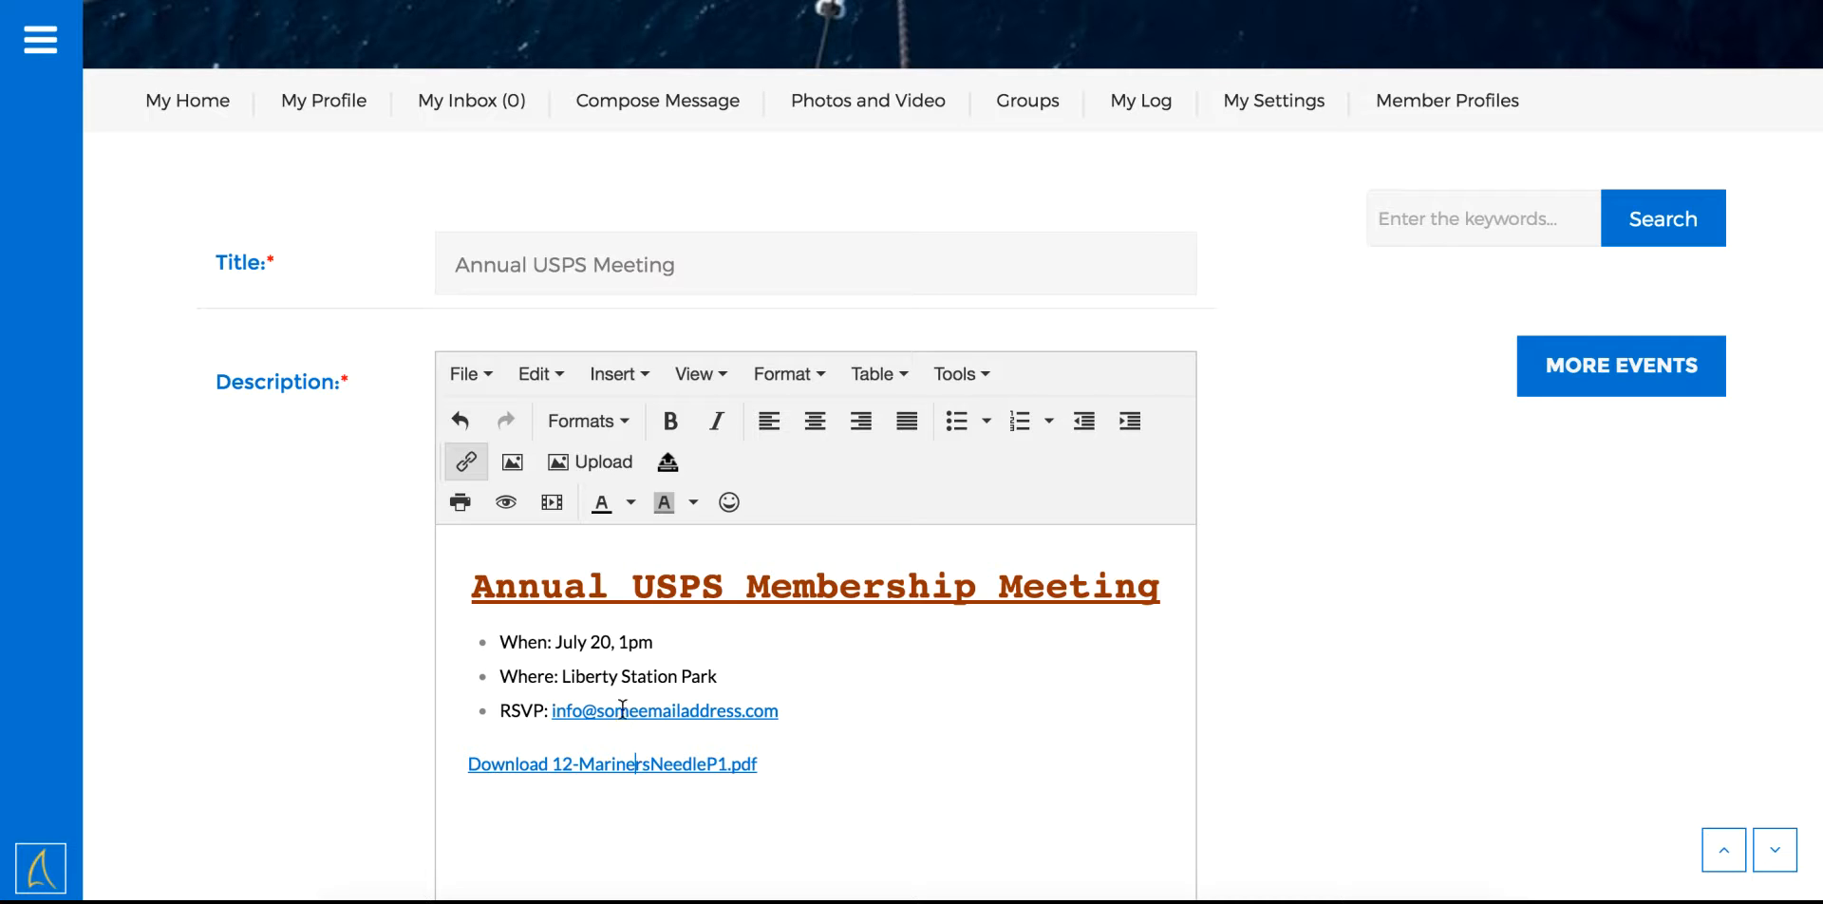
left_click(477, 472)
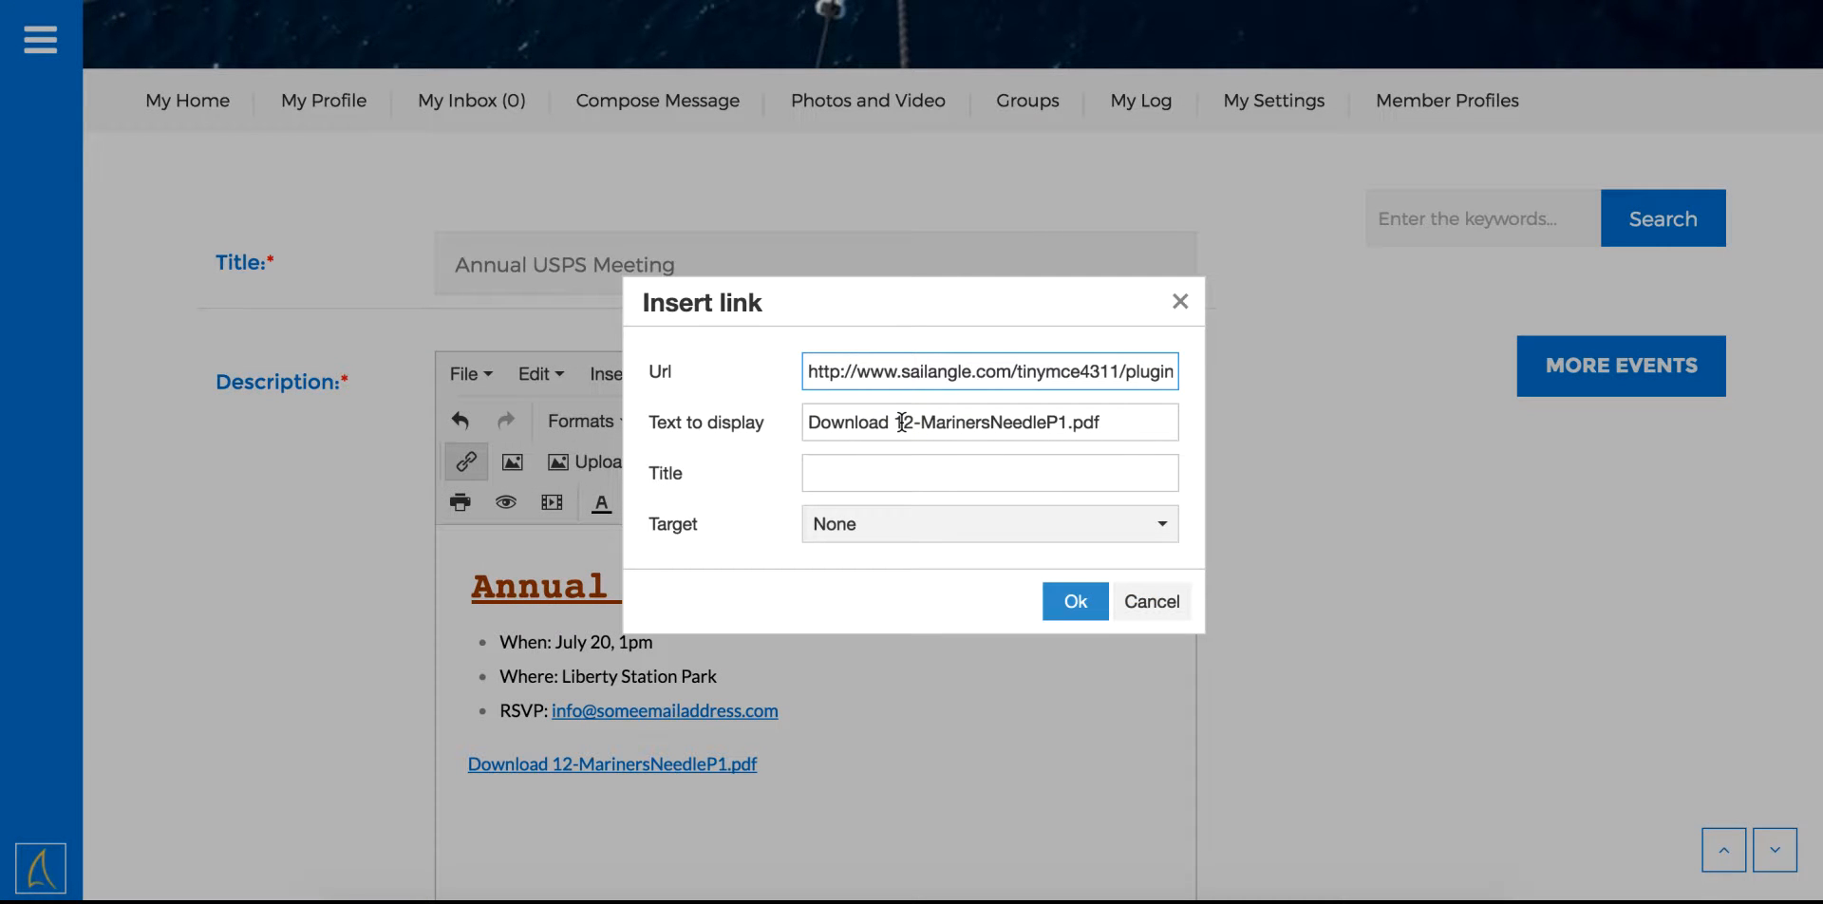
left_click_drag(902, 422, 1137, 437)
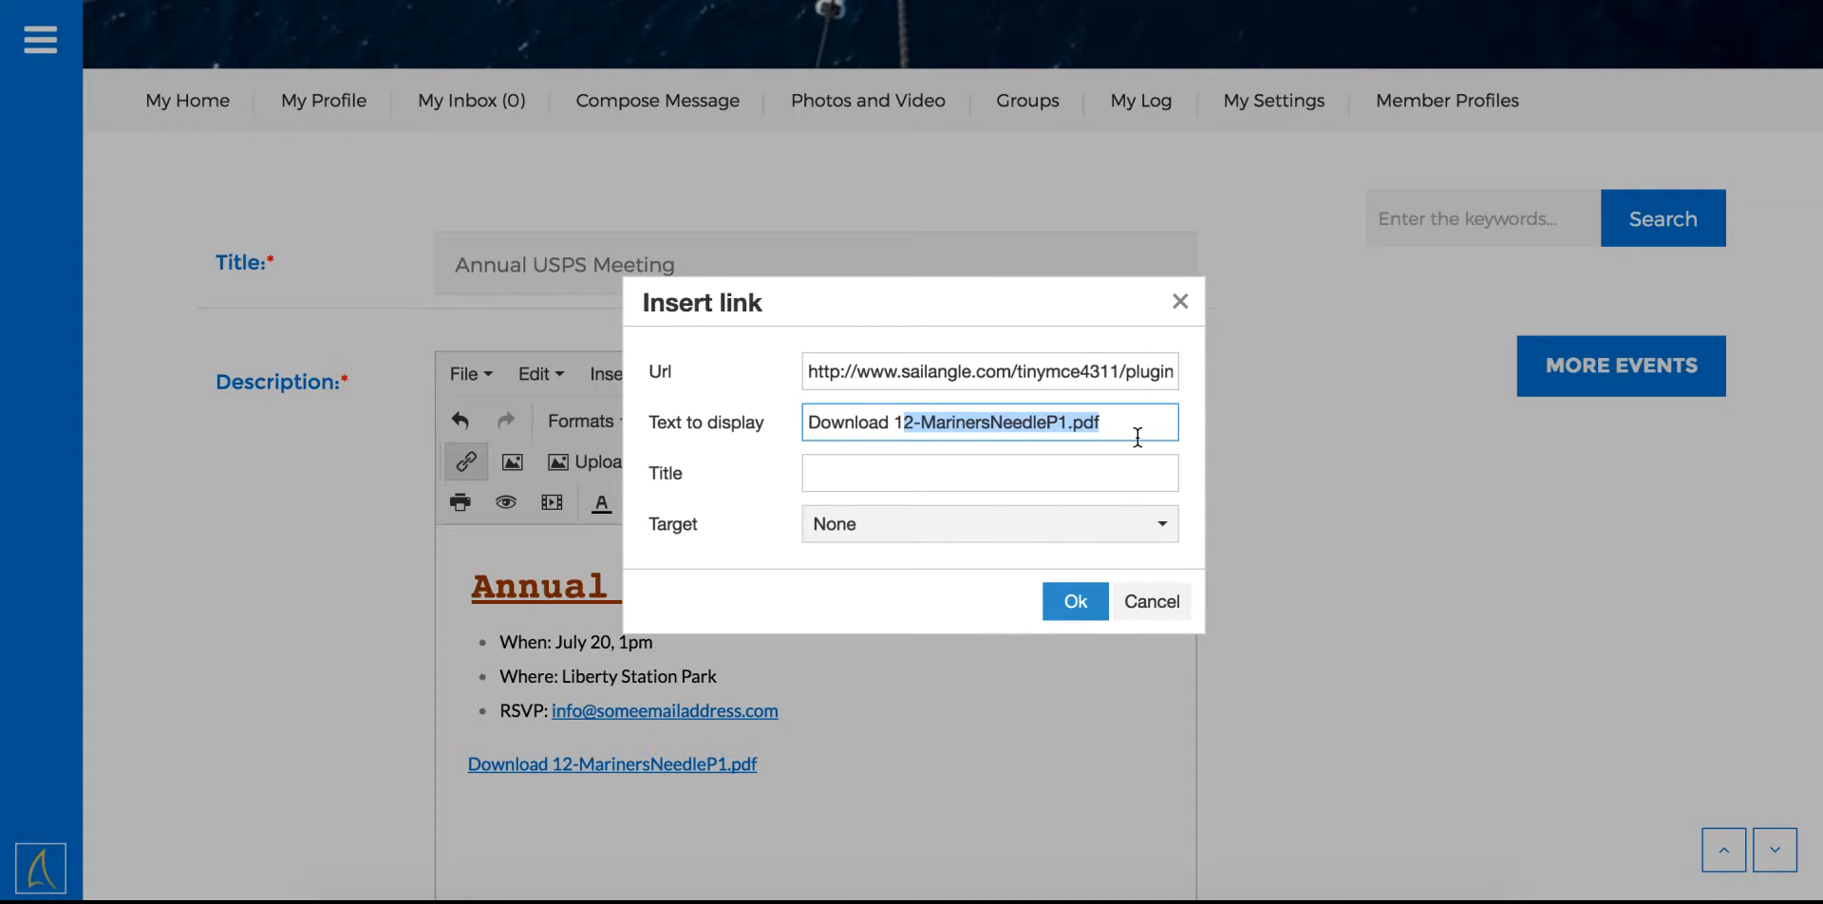
key("BackSpace")
key("BackSpace")
type("D")
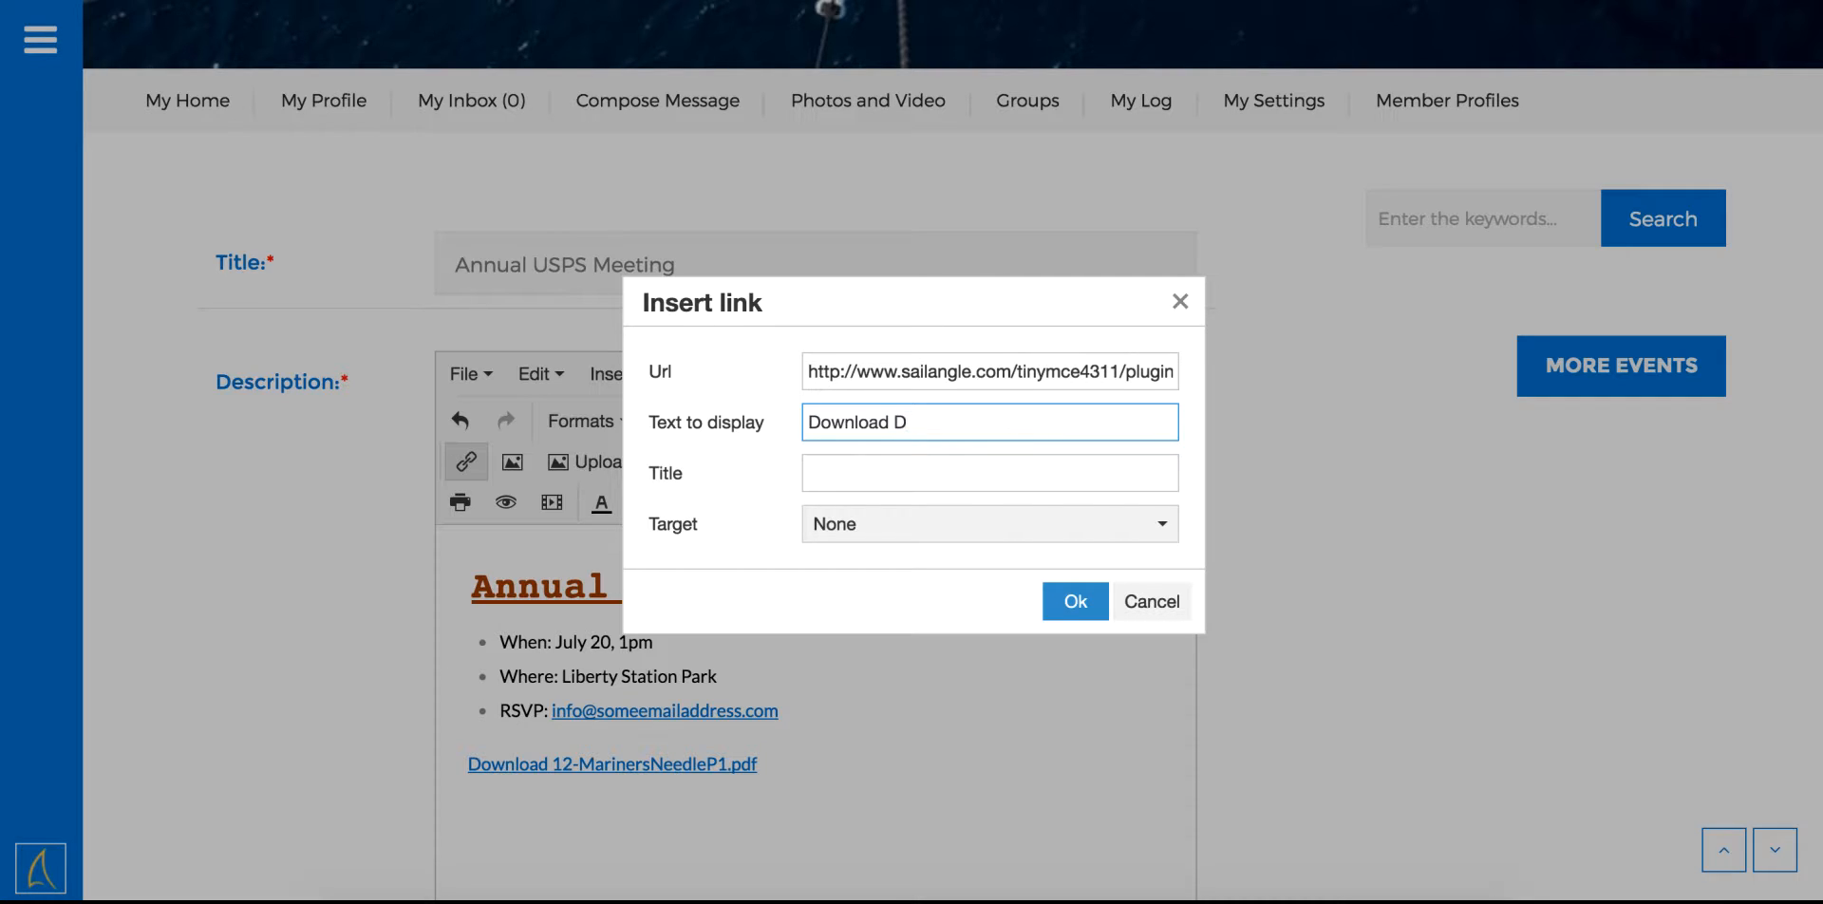
type("etails")
left_click(1056, 531)
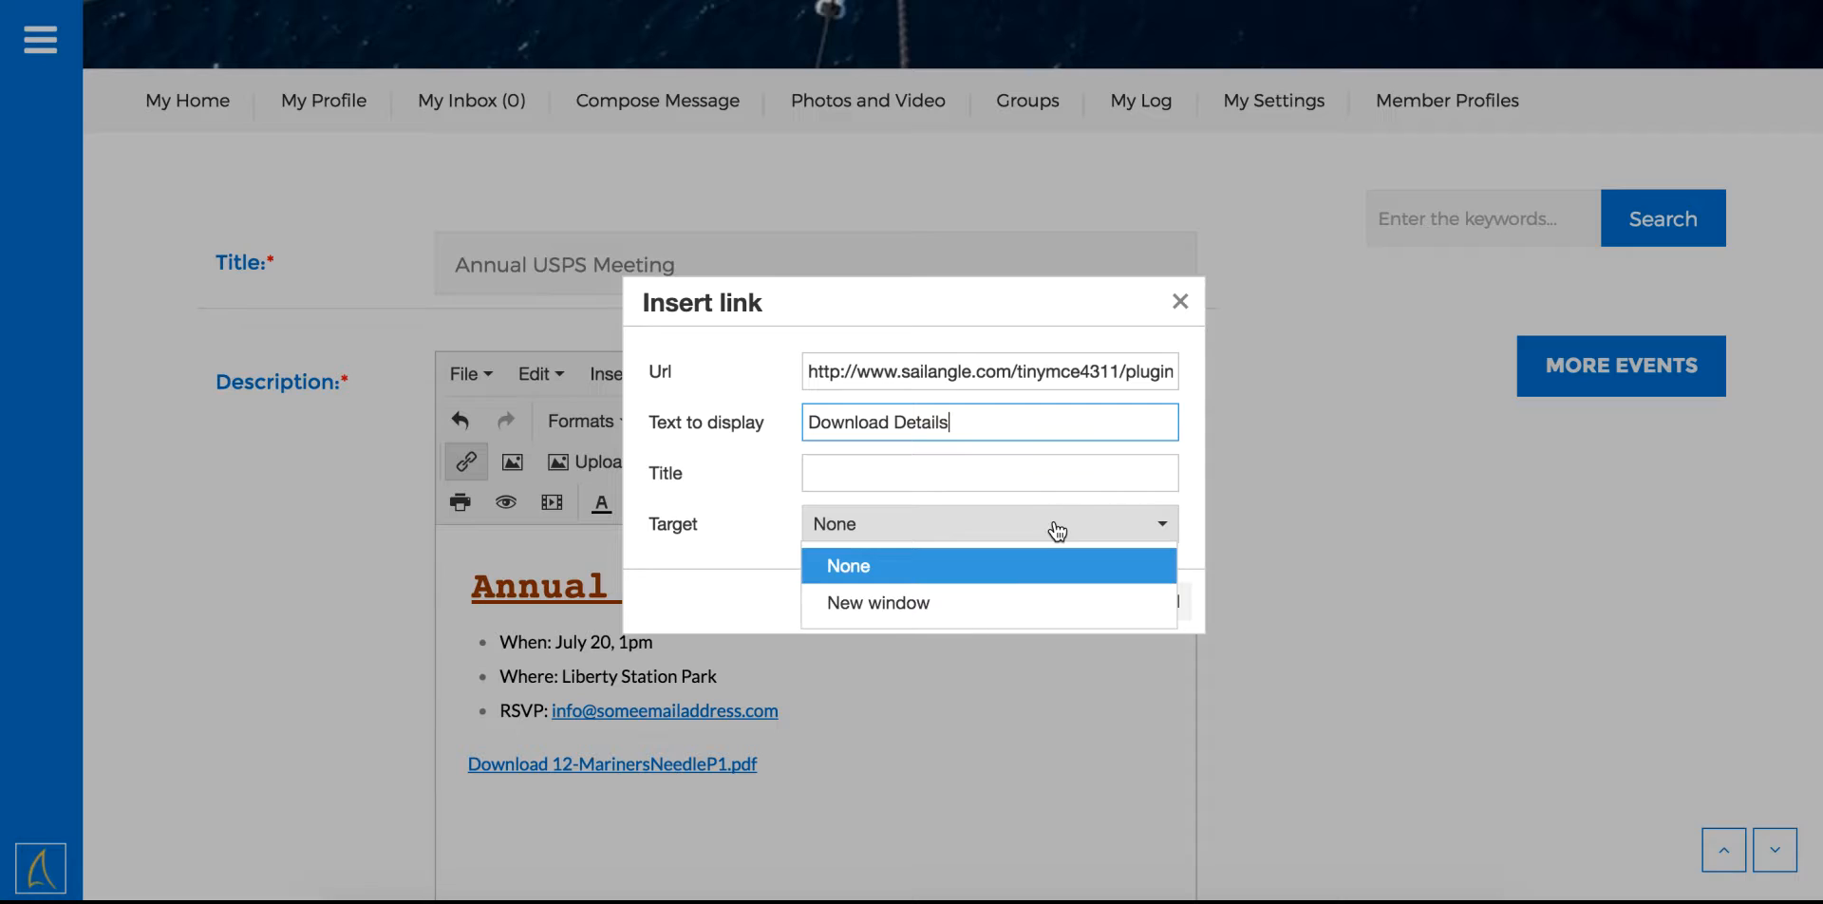
left_click(976, 604)
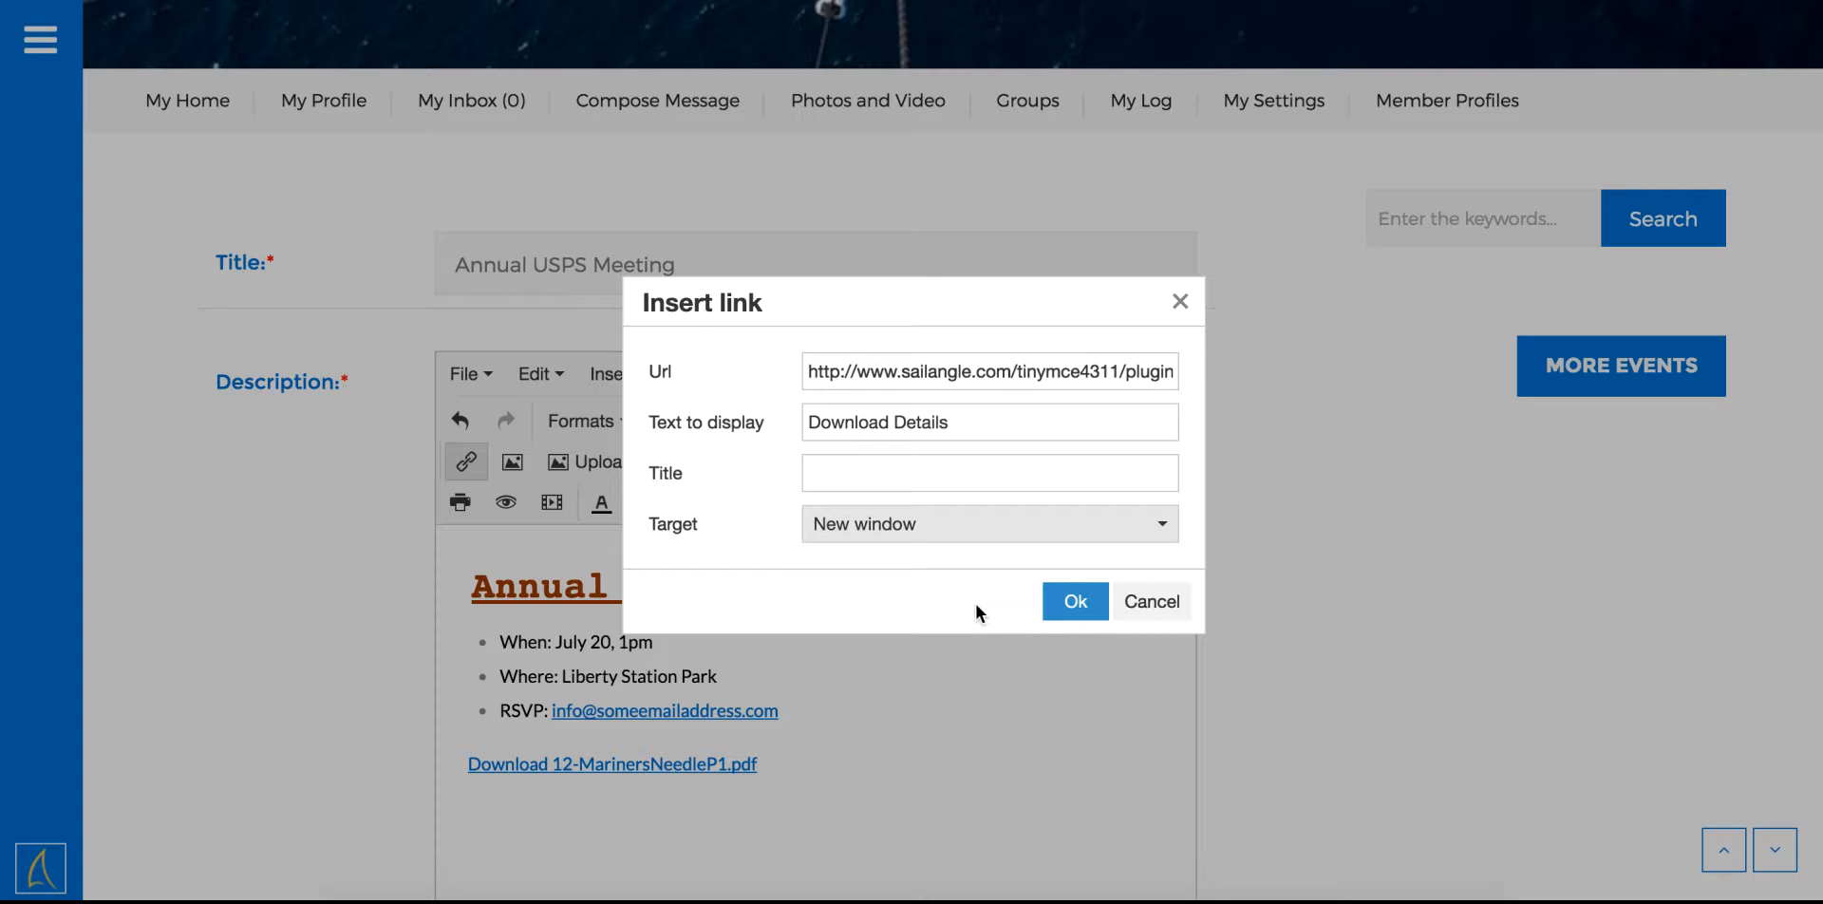
left_click(1066, 602)
left_click(671, 773)
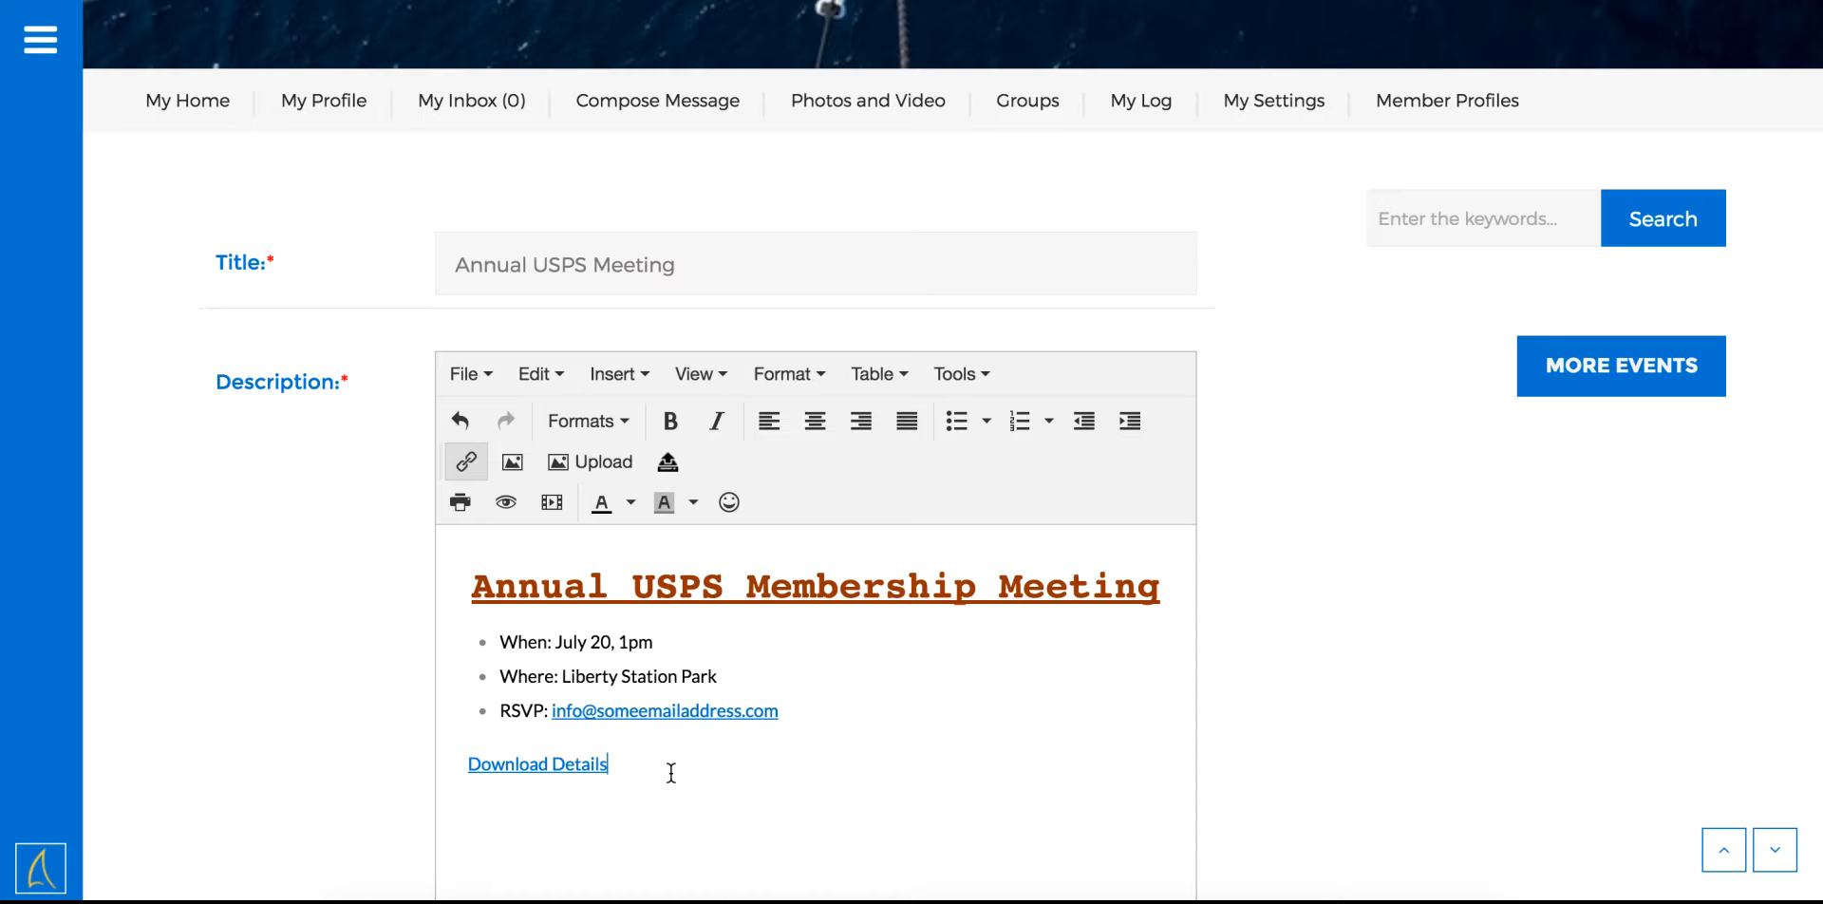
key("Return")
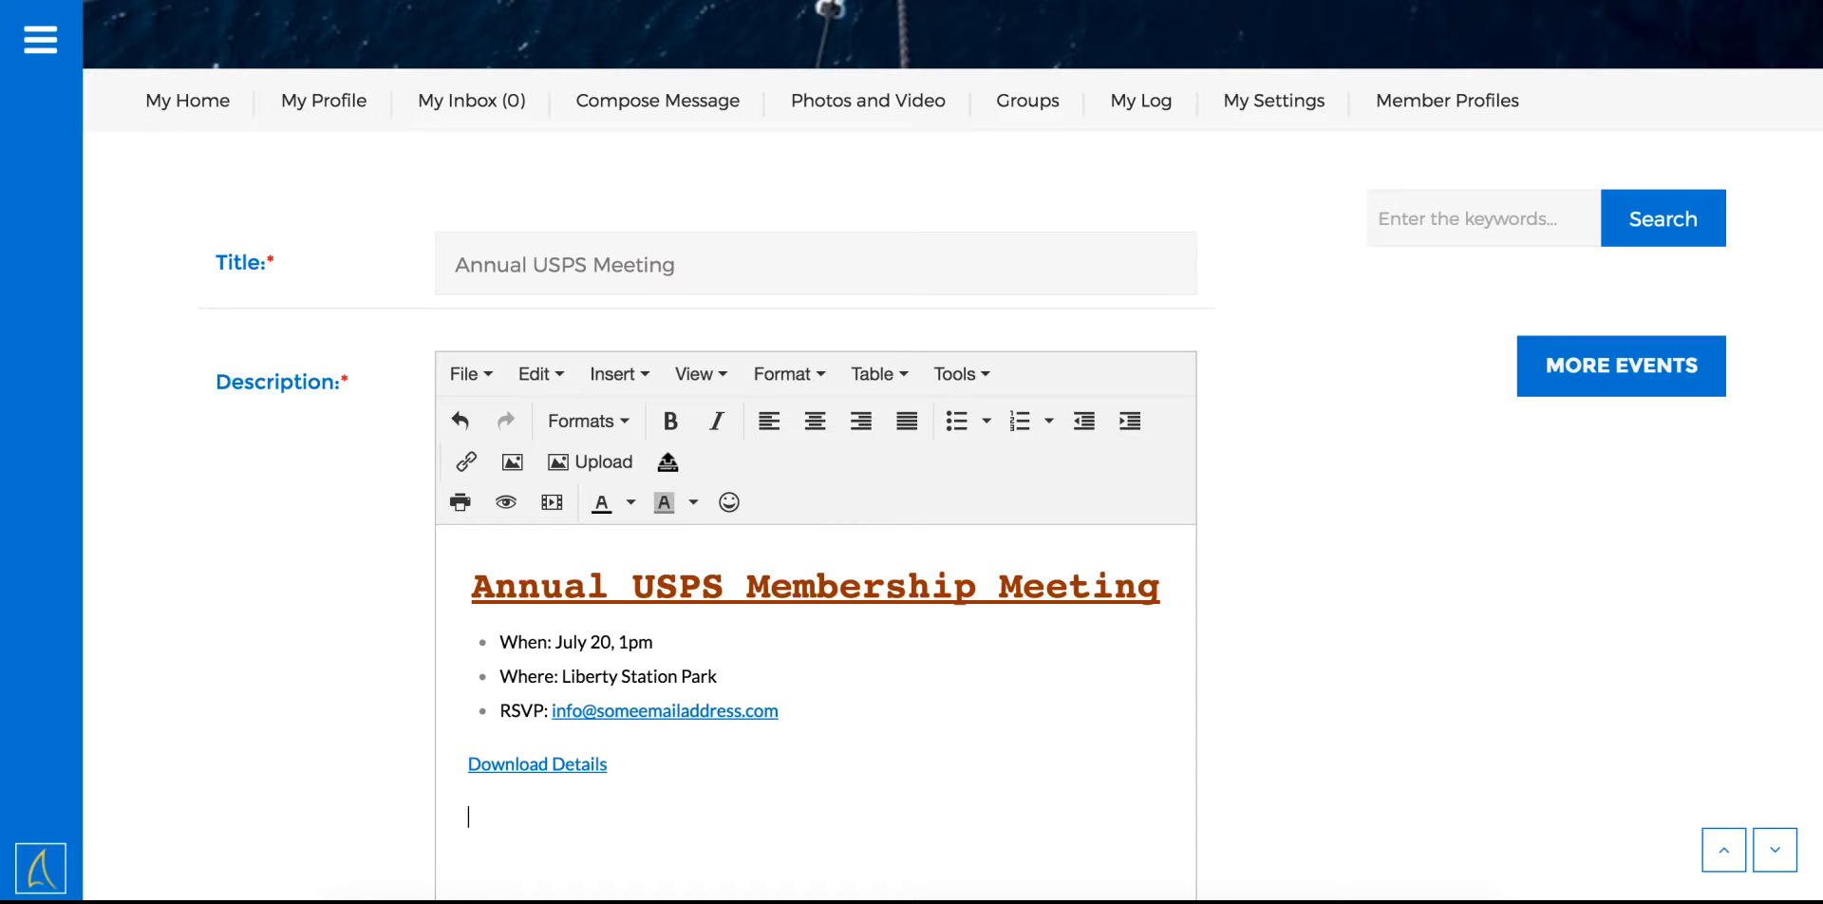
scroll(952, 452, "down", 2)
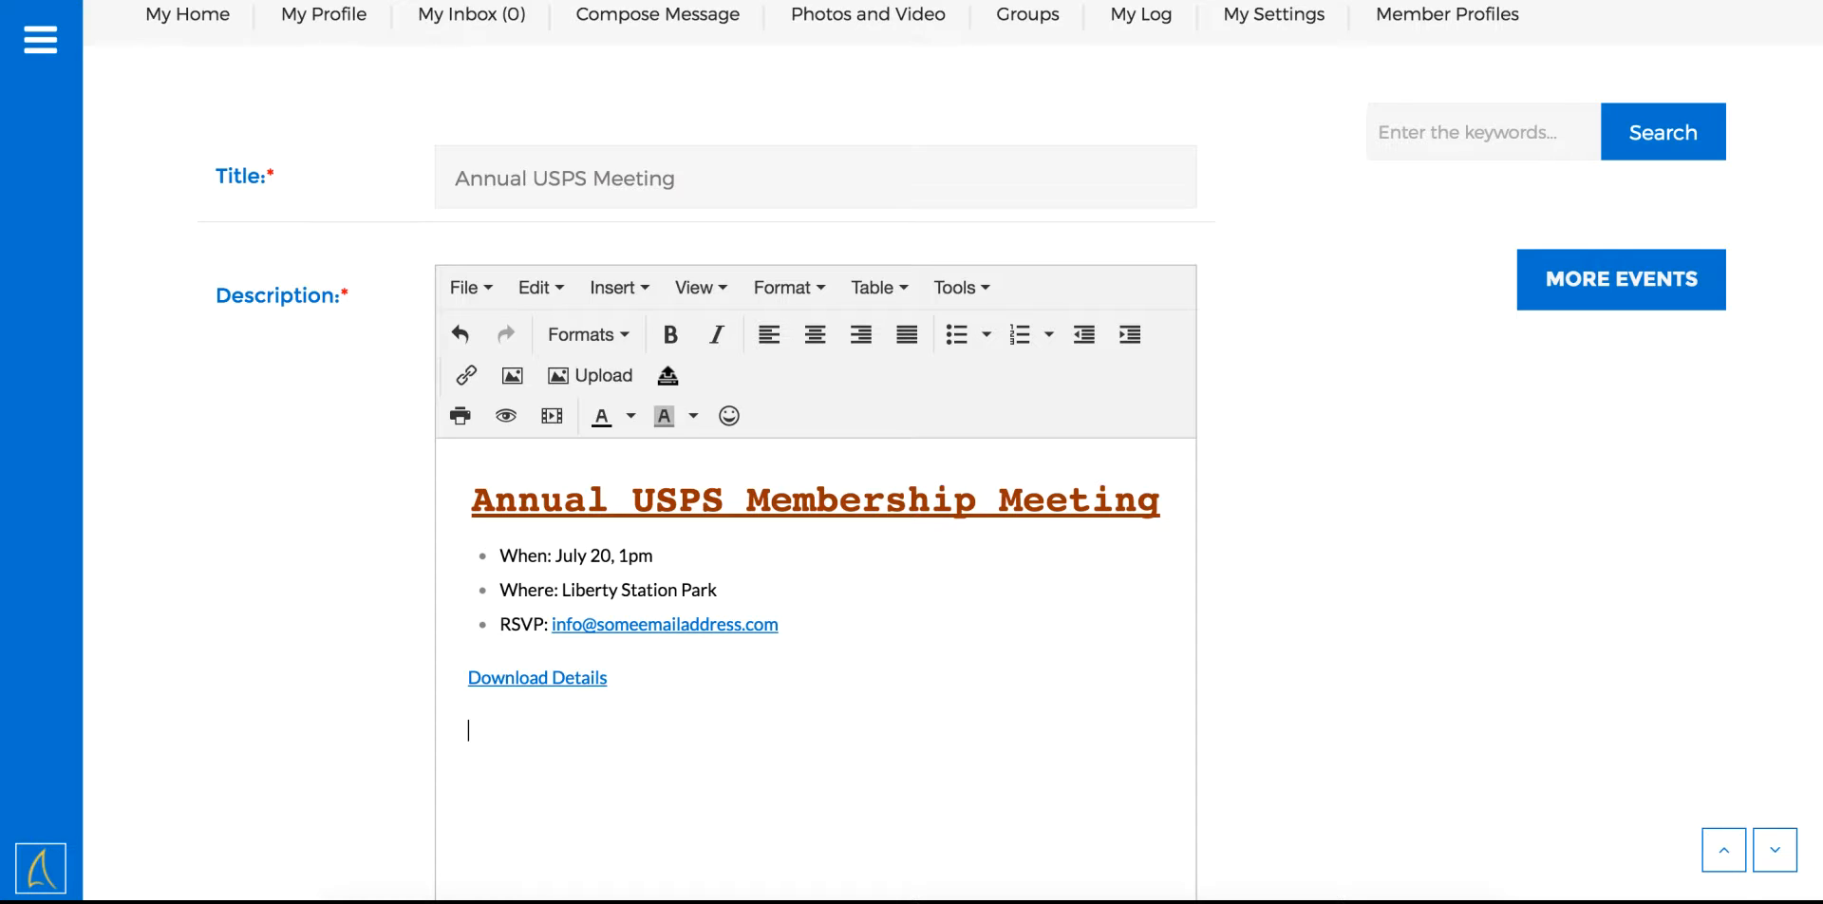
Upload the Sailing 8.jpg photo into the description
left_click(627, 374)
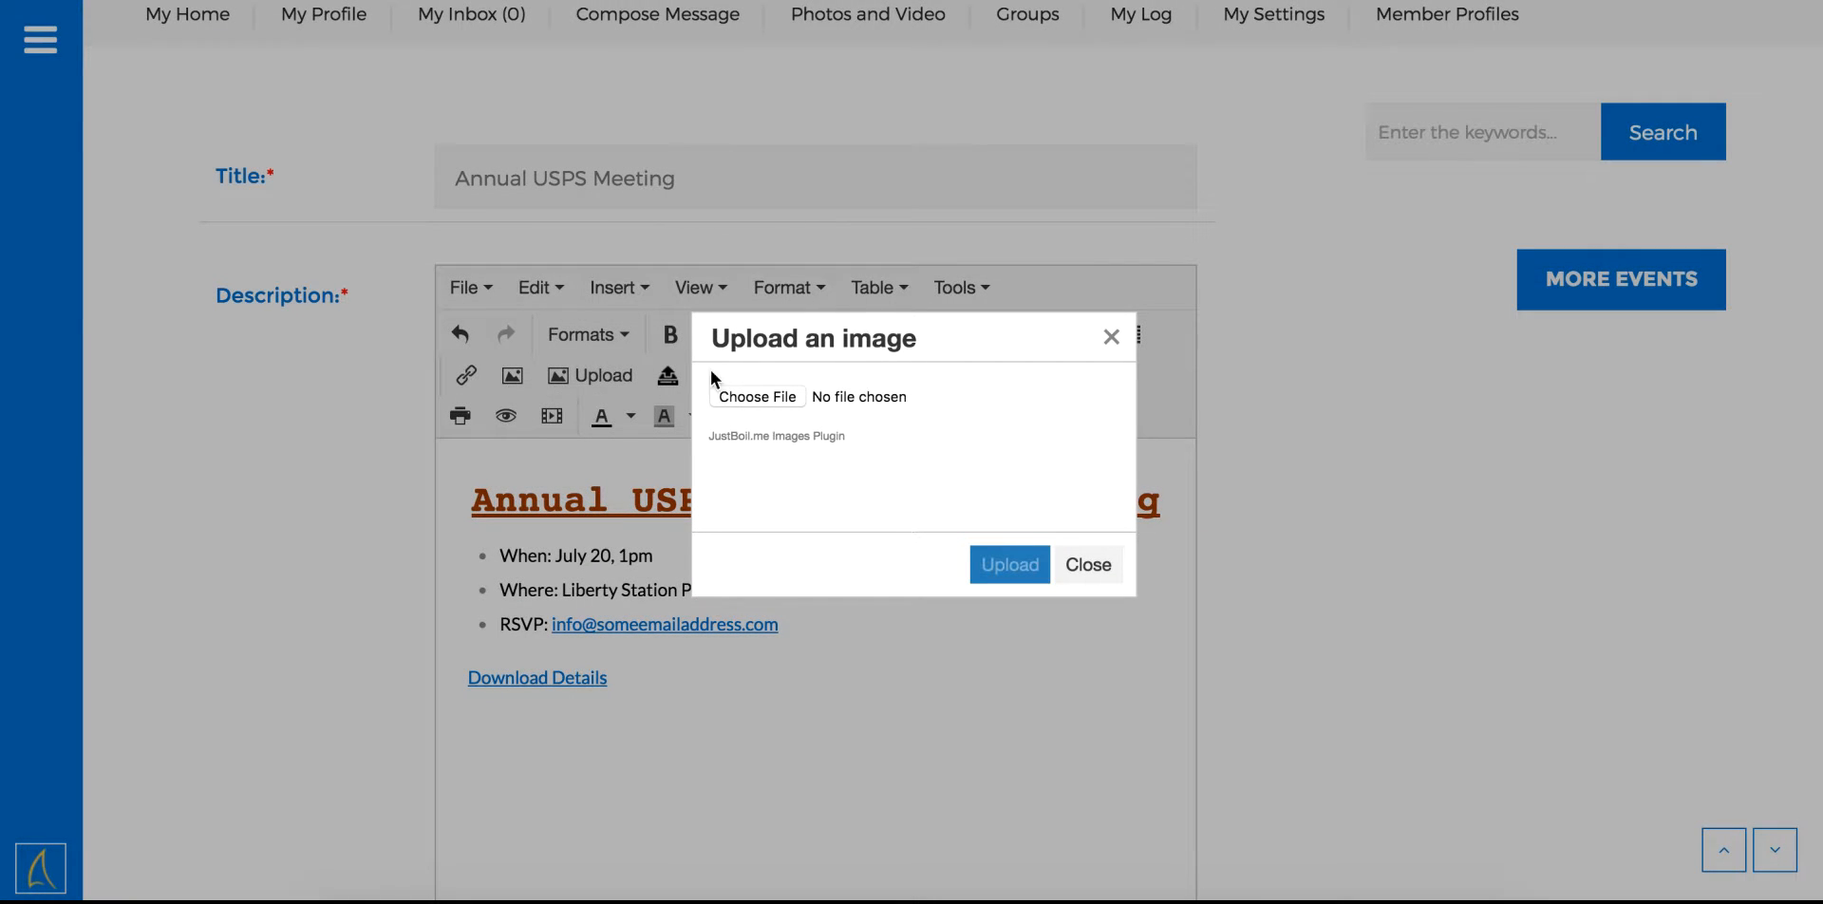
left_click(735, 393)
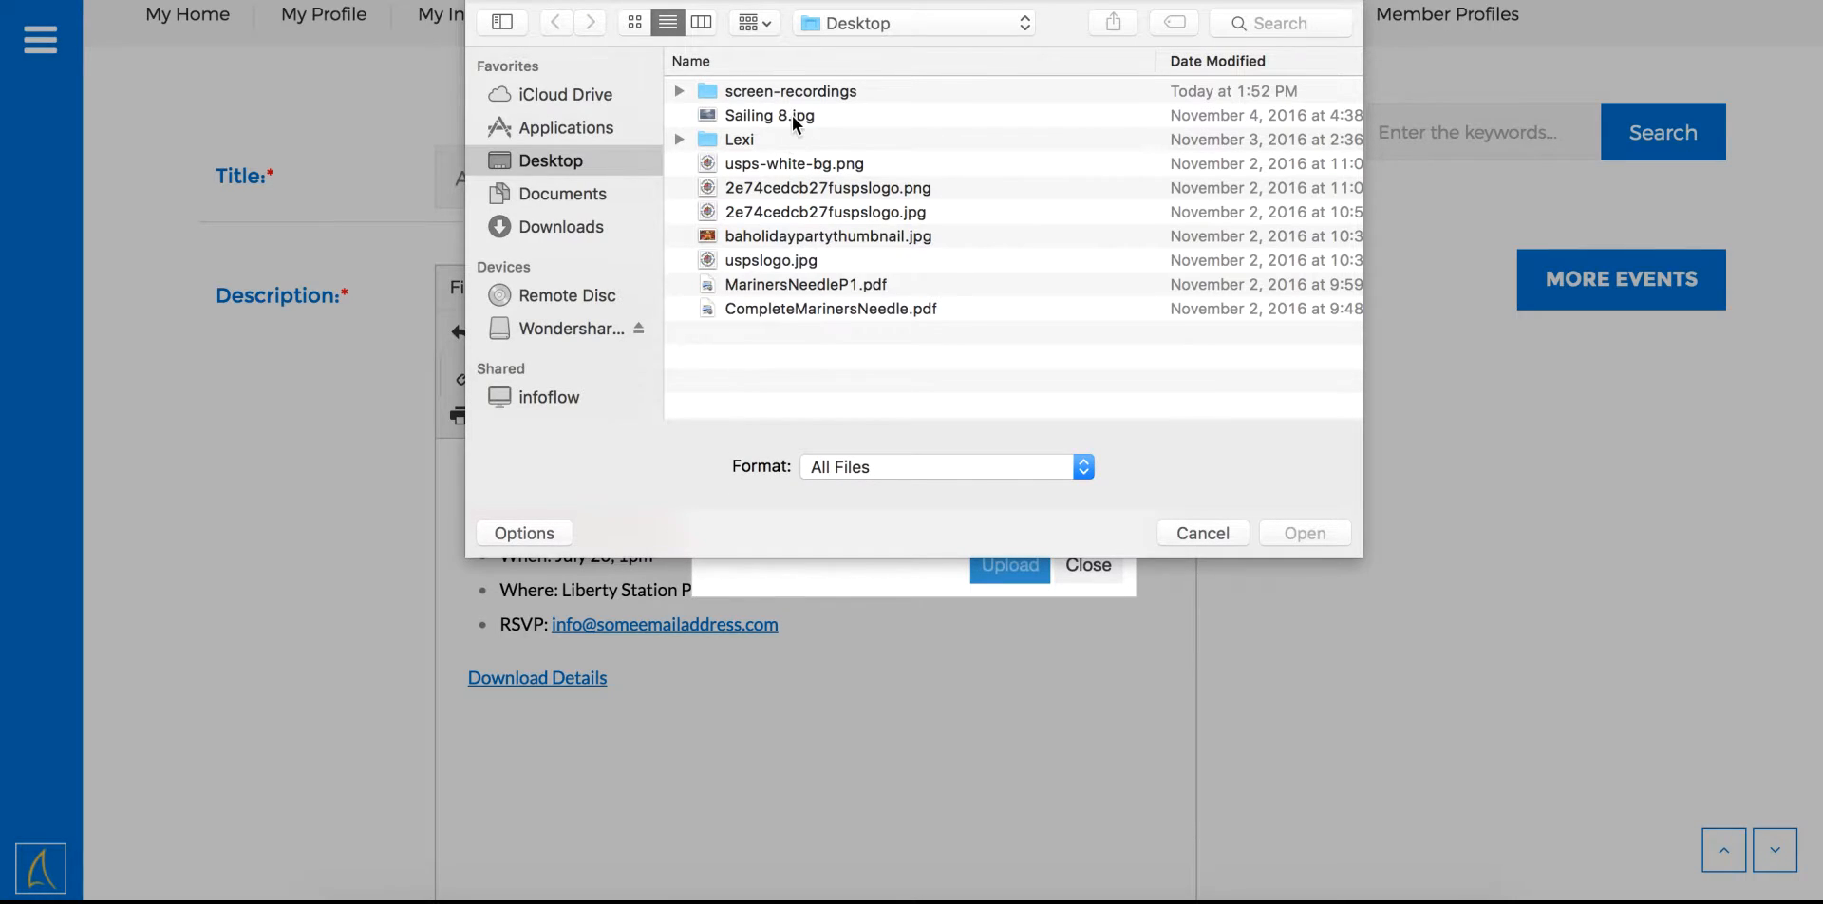
left_click(792, 116)
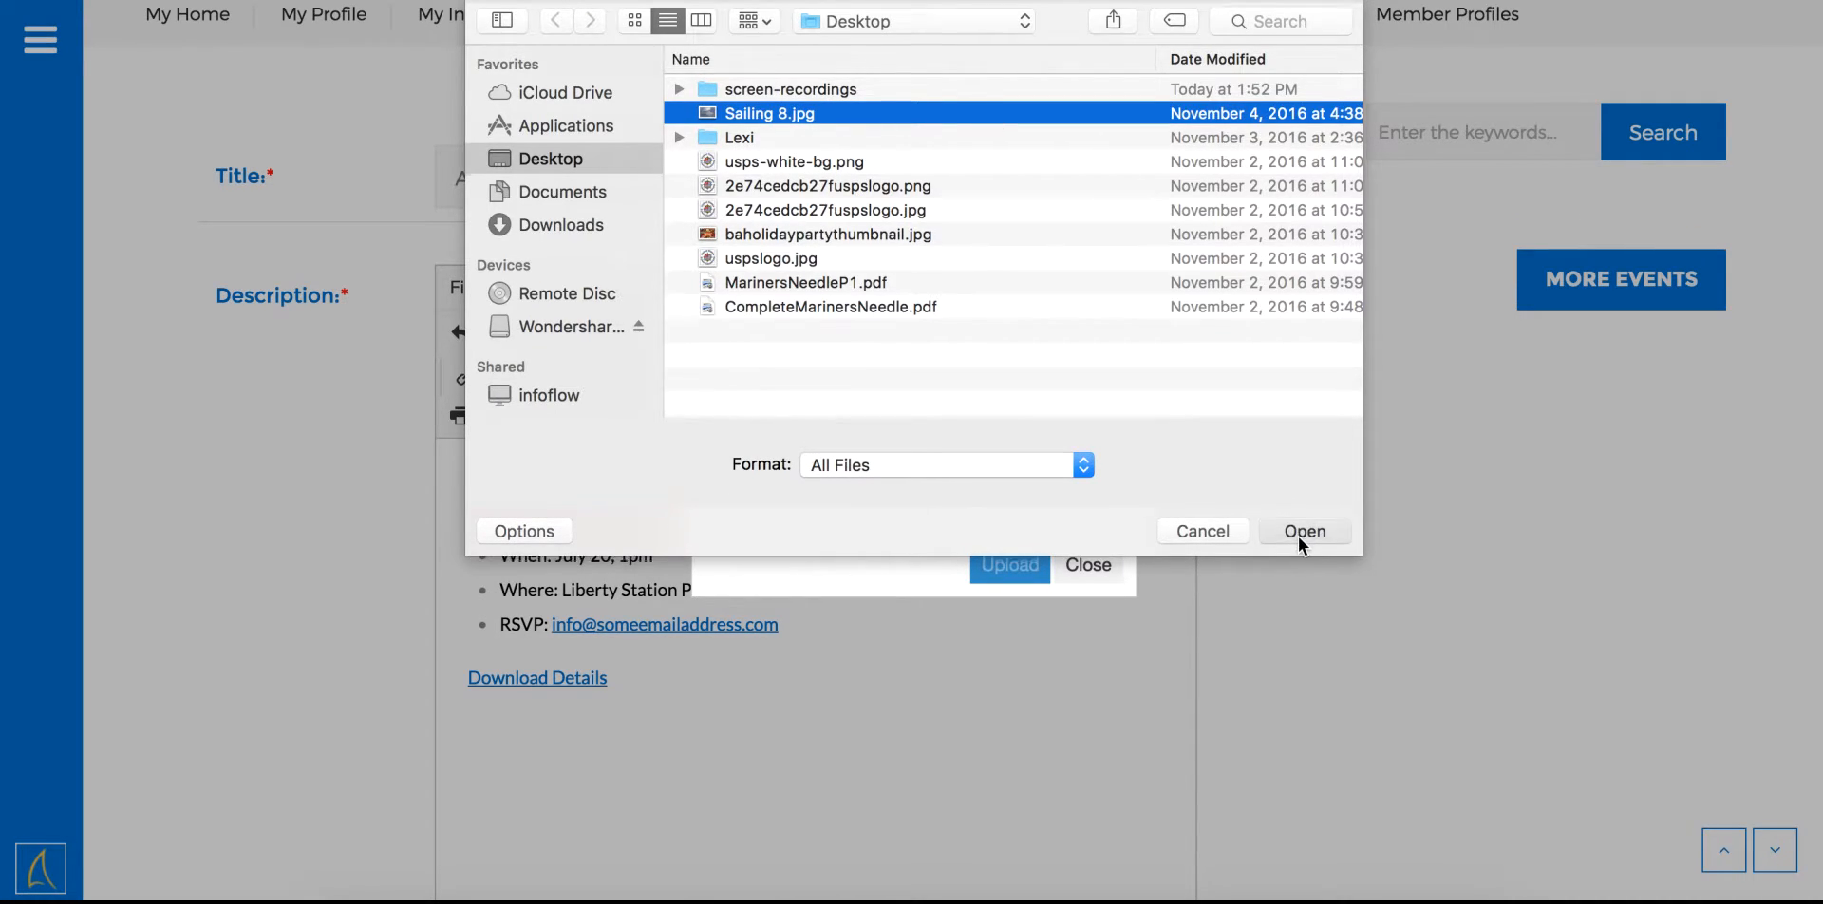
left_click(1298, 537)
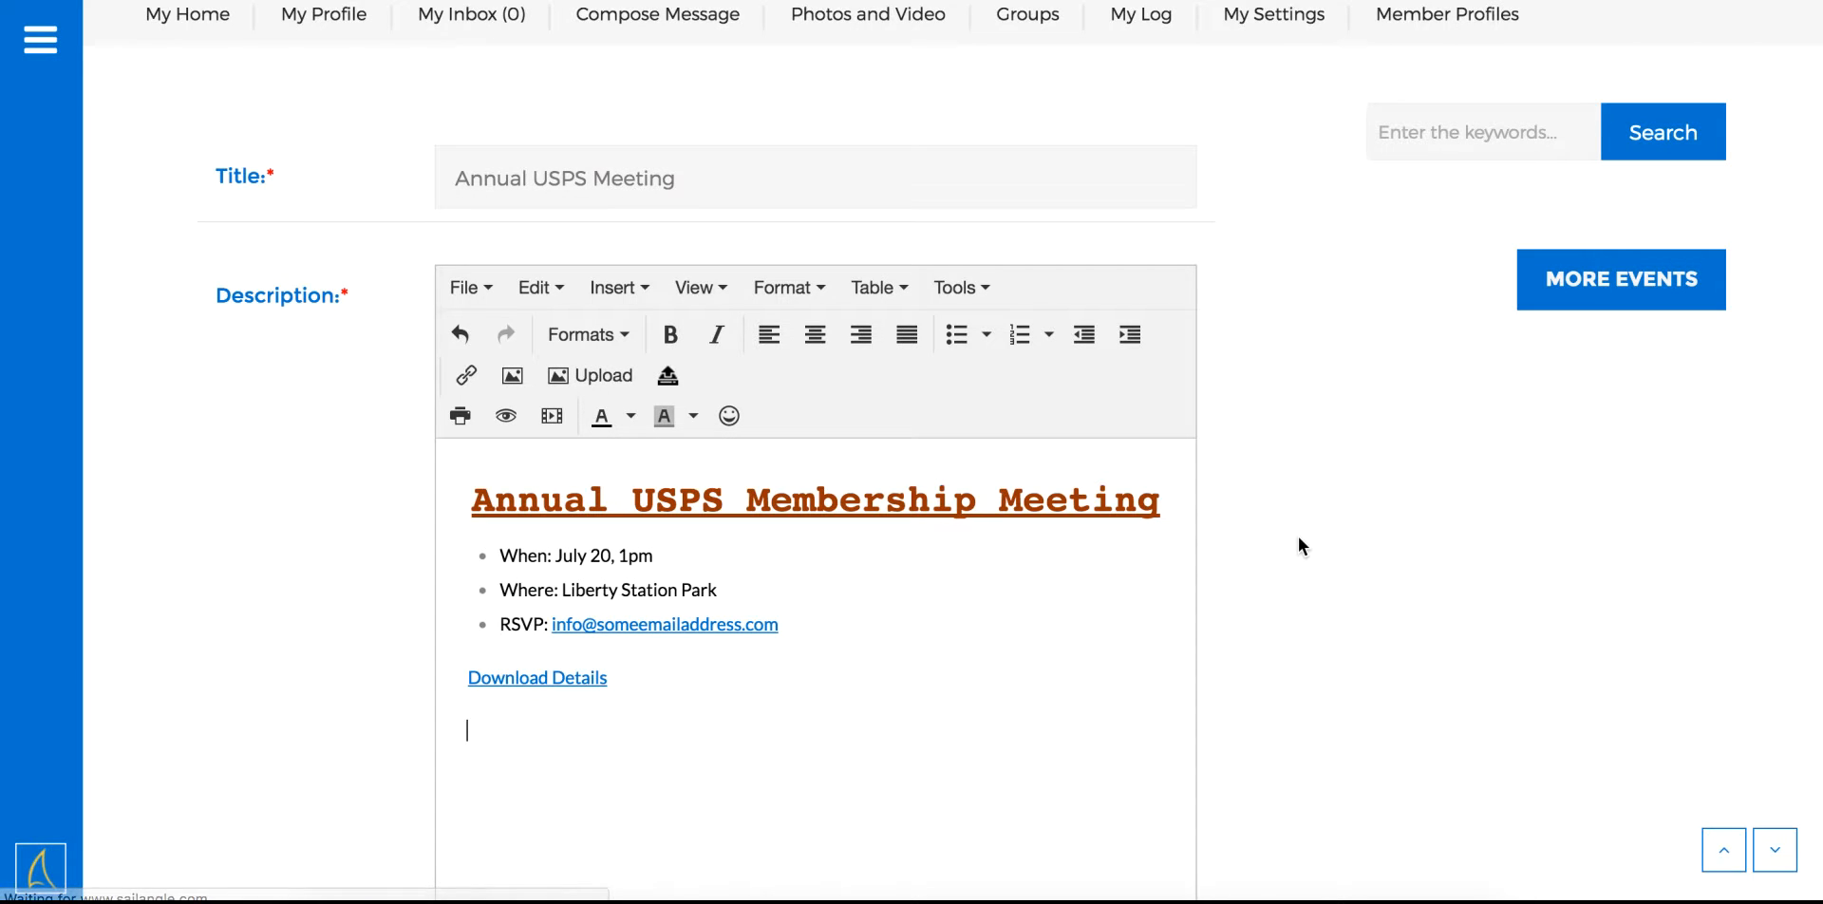
scroll(1109, 688, "down", 5)
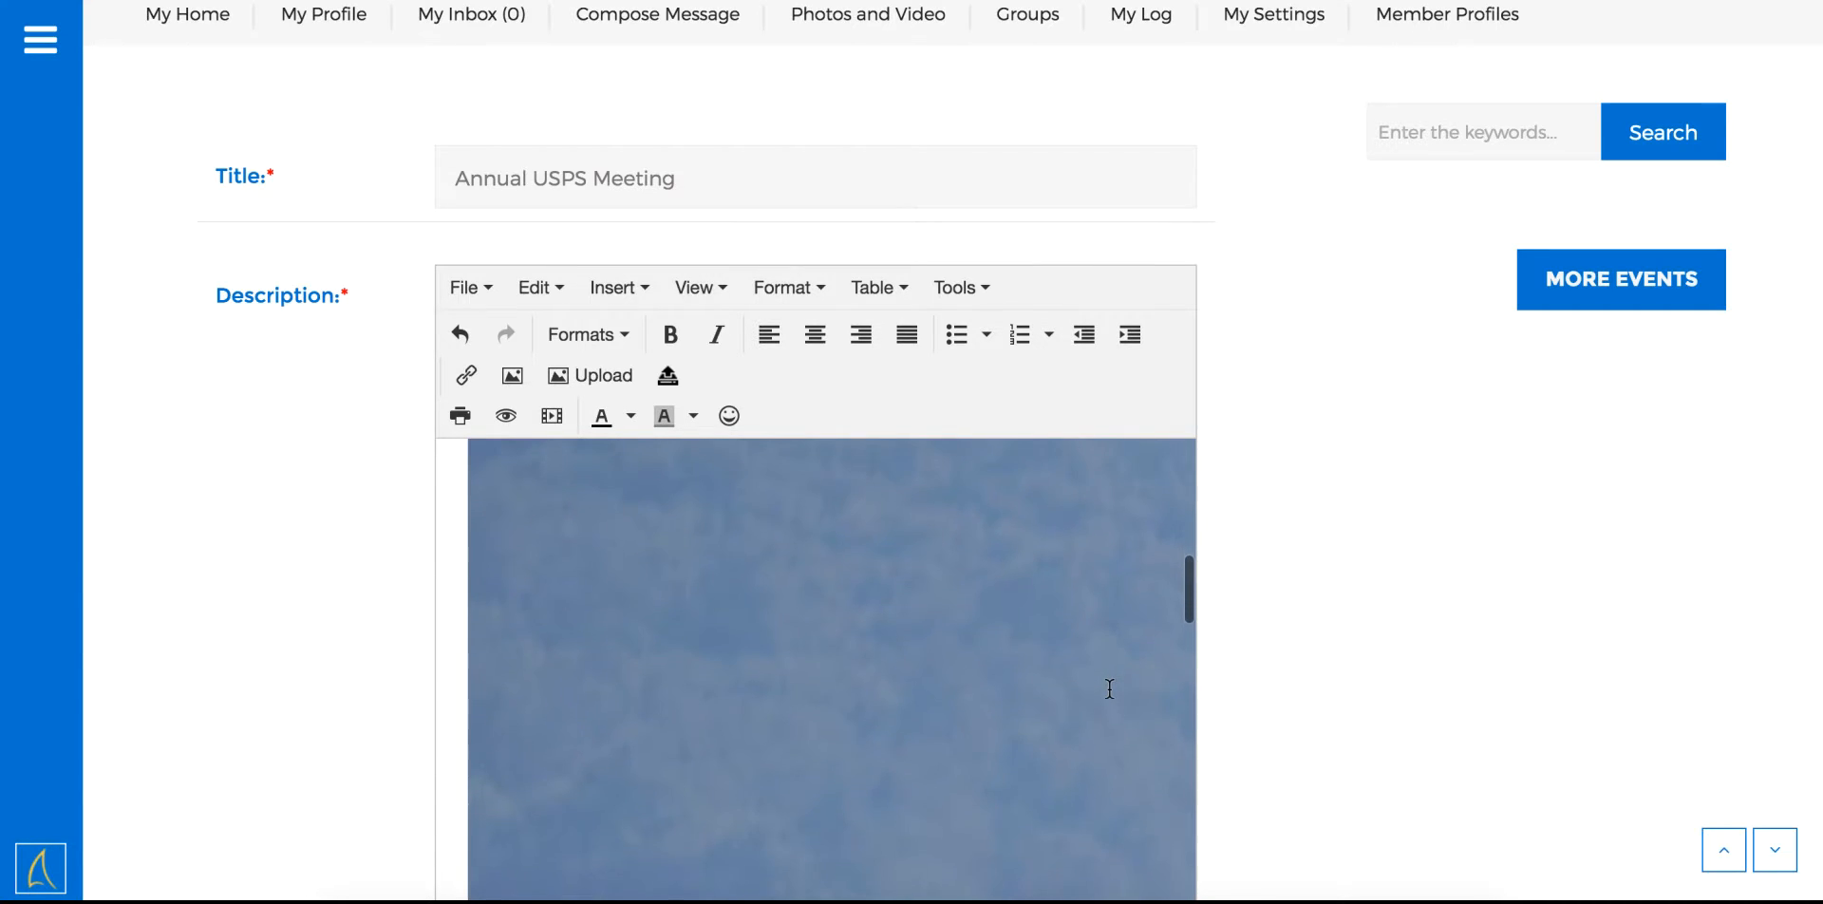
scroll(1109, 689, "up", 2)
scroll(1109, 688, "up", 1)
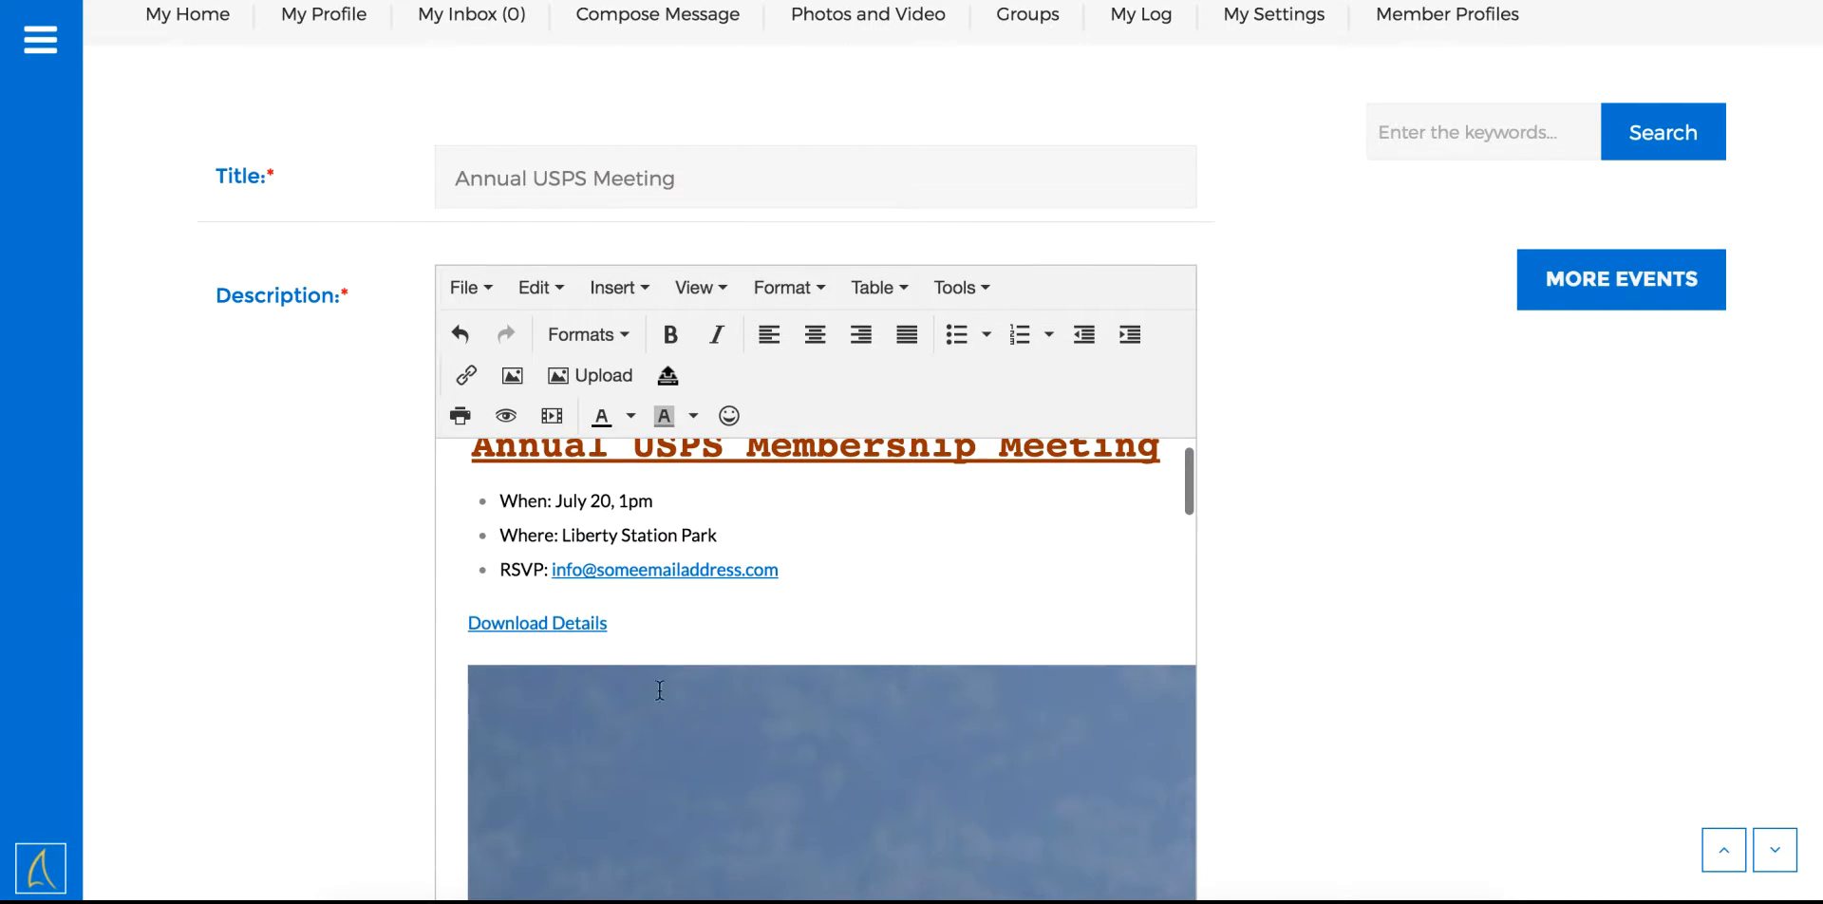
Resize the sailboat photo to 300 px wide
left_click(505, 728)
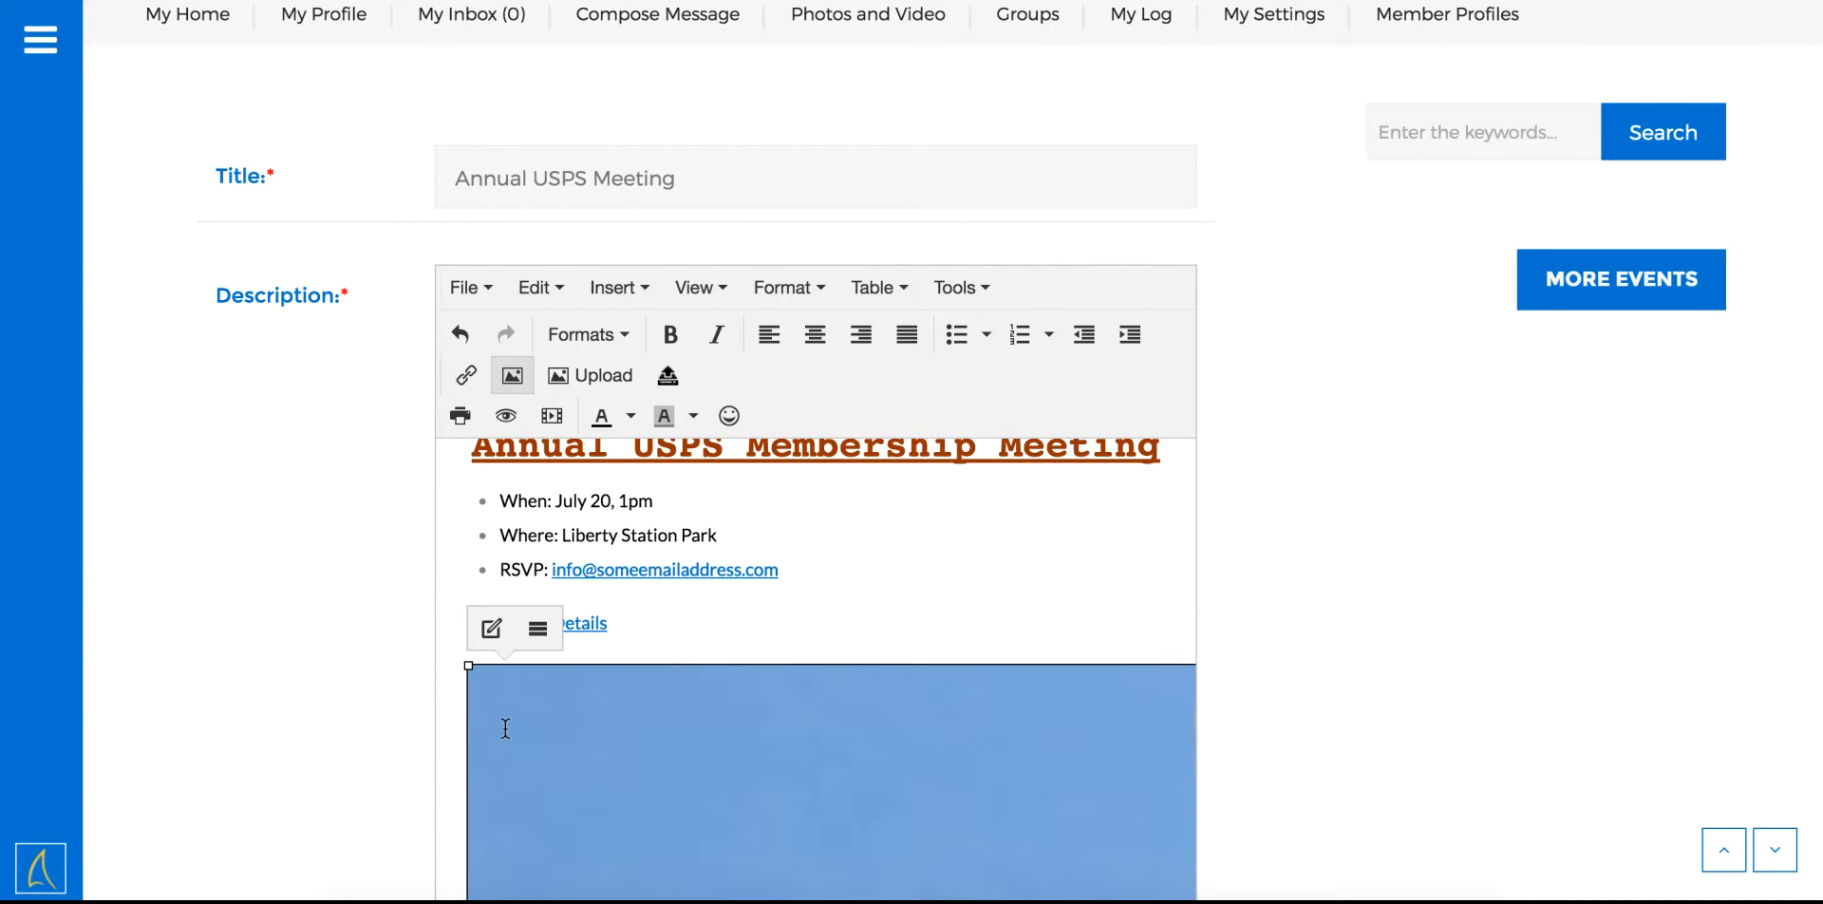
left_click(512, 376)
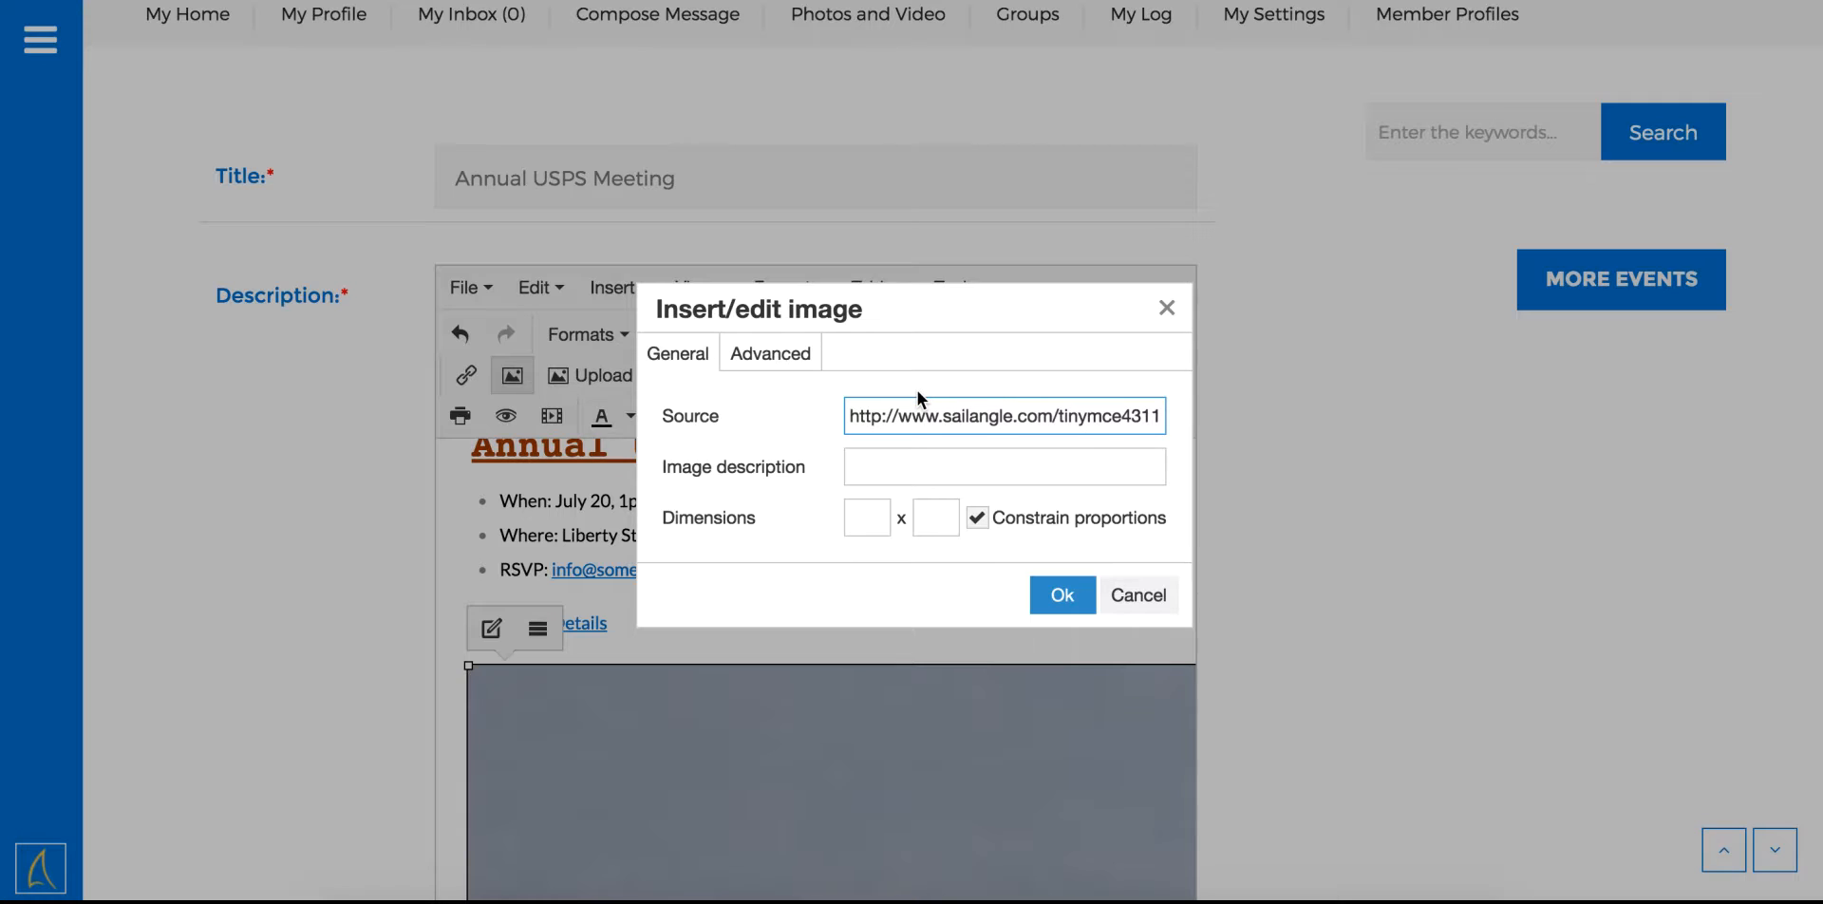
left_click(864, 510)
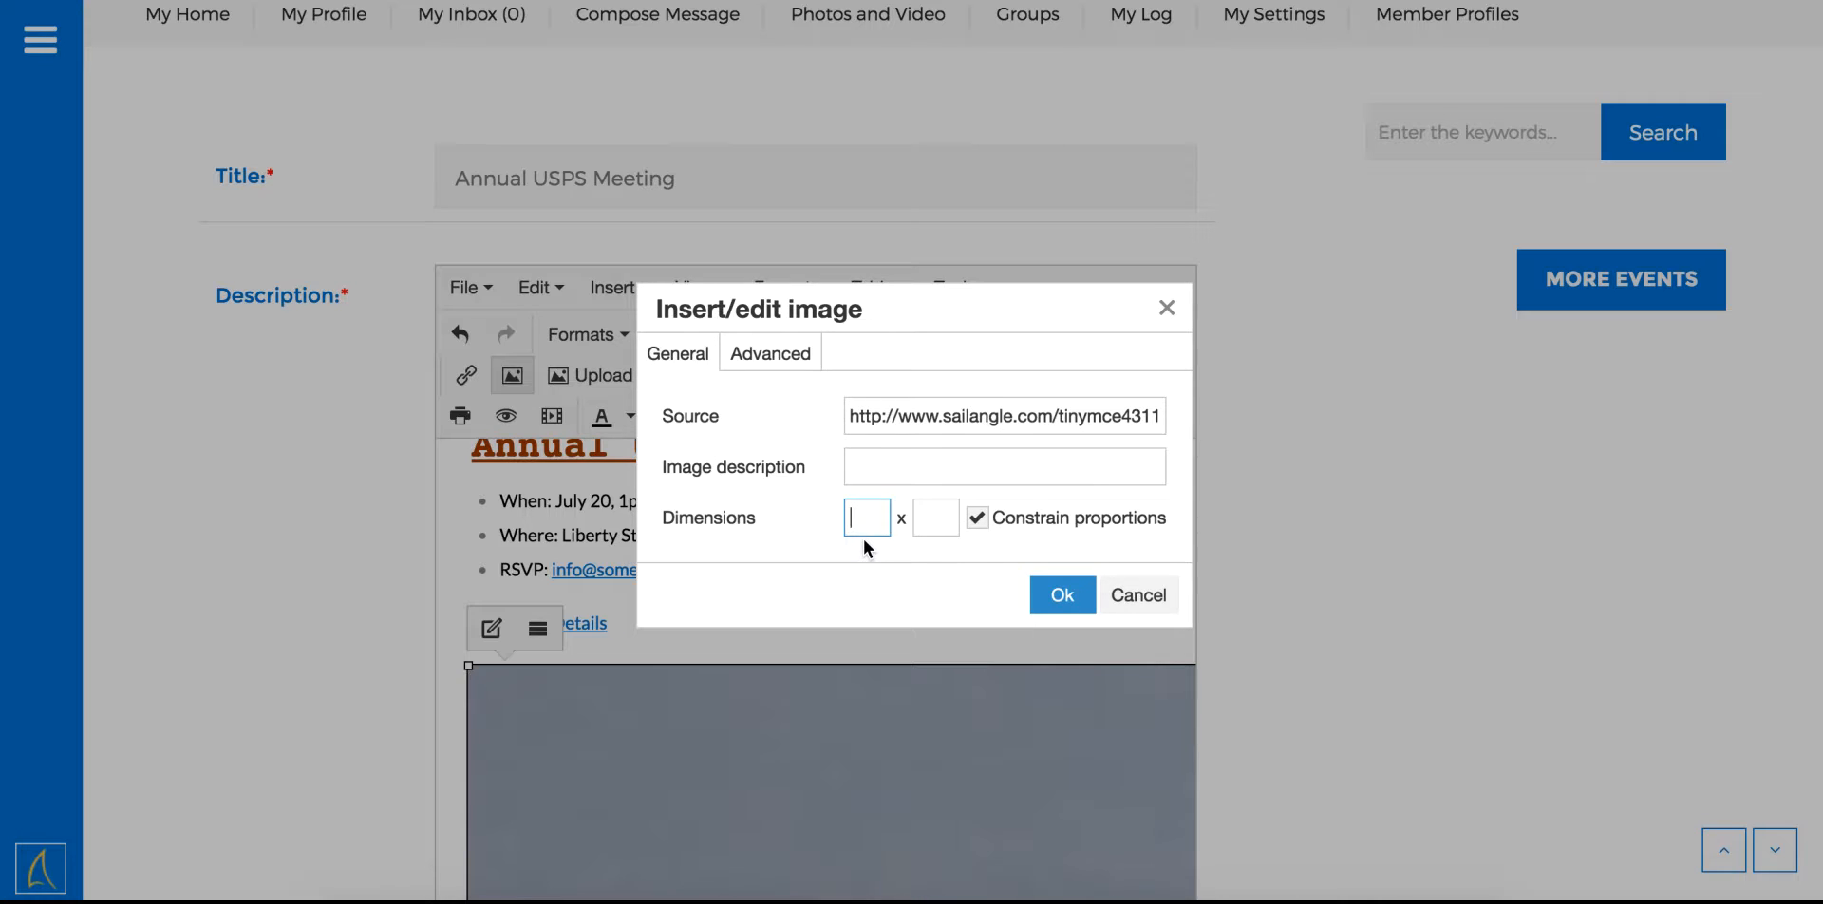
type("300")
left_click(1054, 594)
scroll(899, 724, "down", 1)
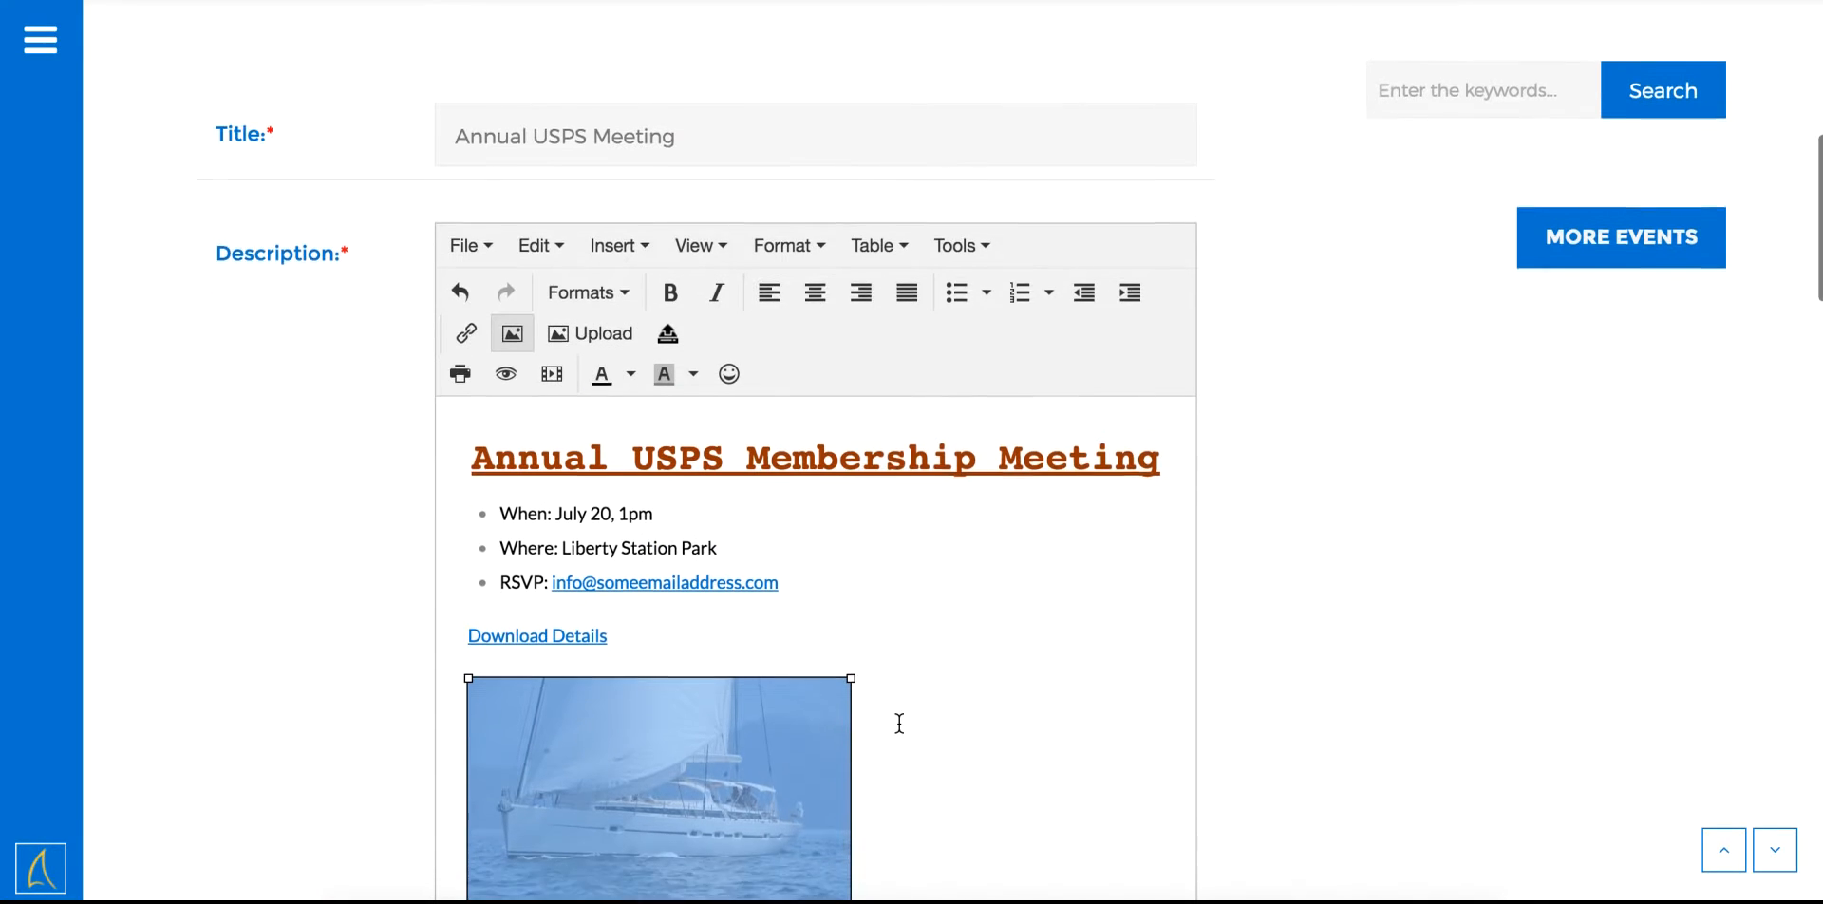
Enter the event street address '1 Truxtun Road'
left_click(718, 587)
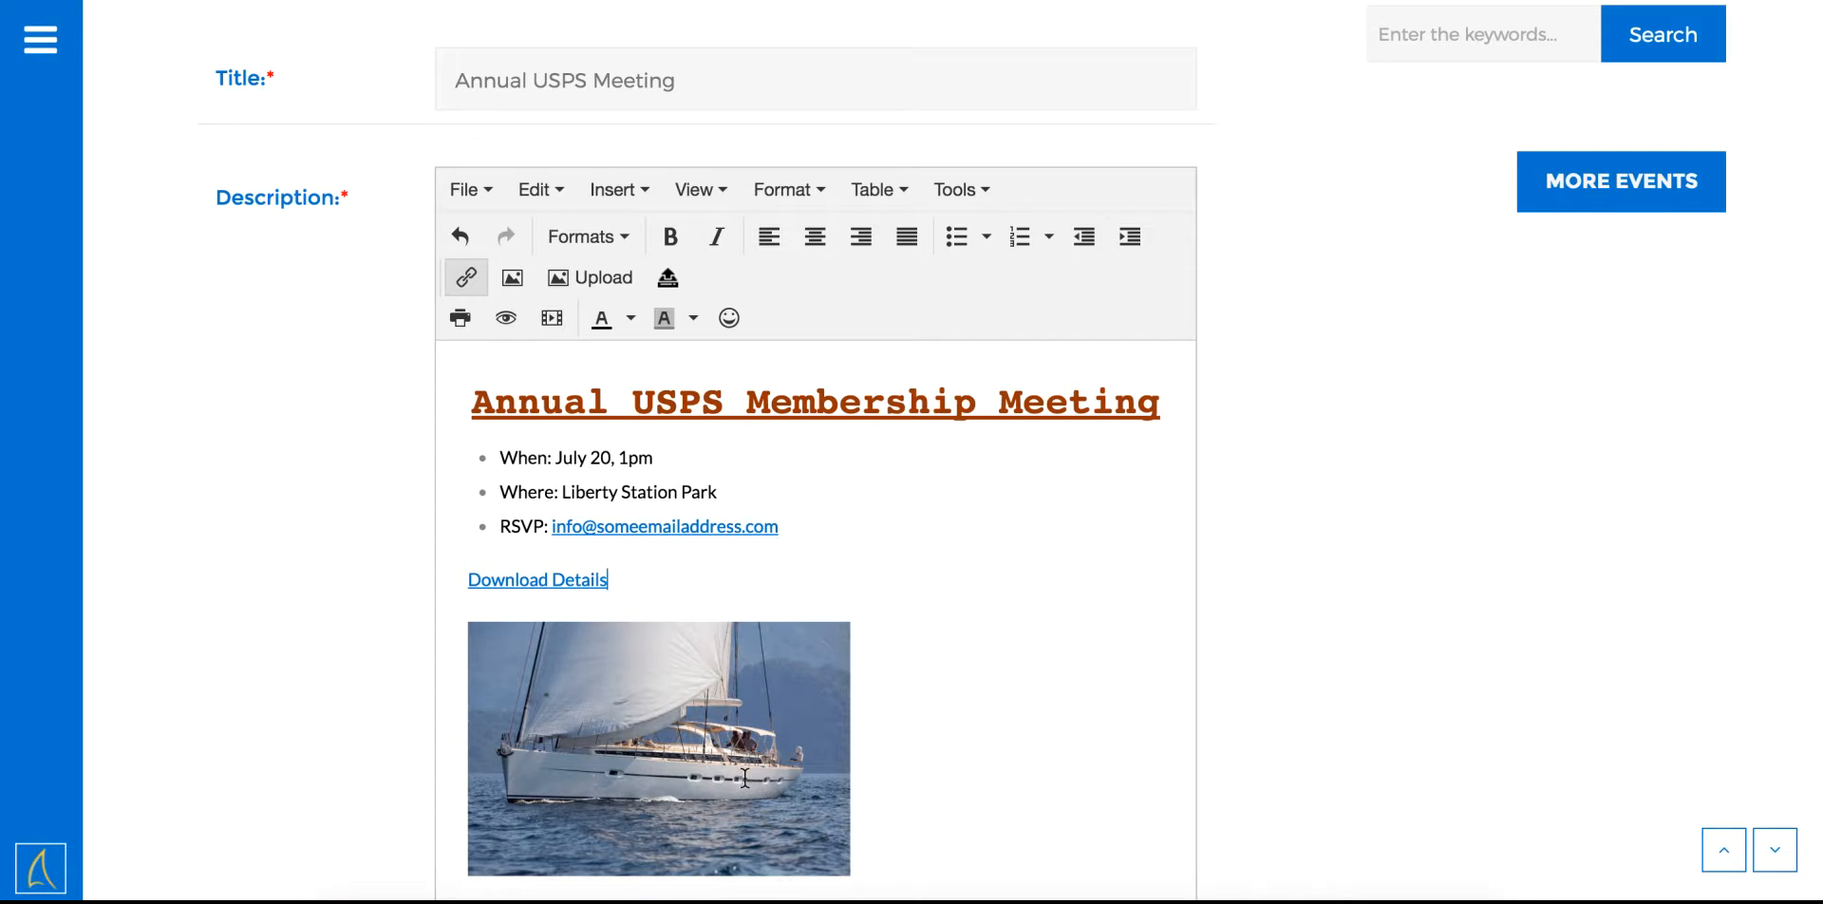
scroll(1022, 688, "down", 3)
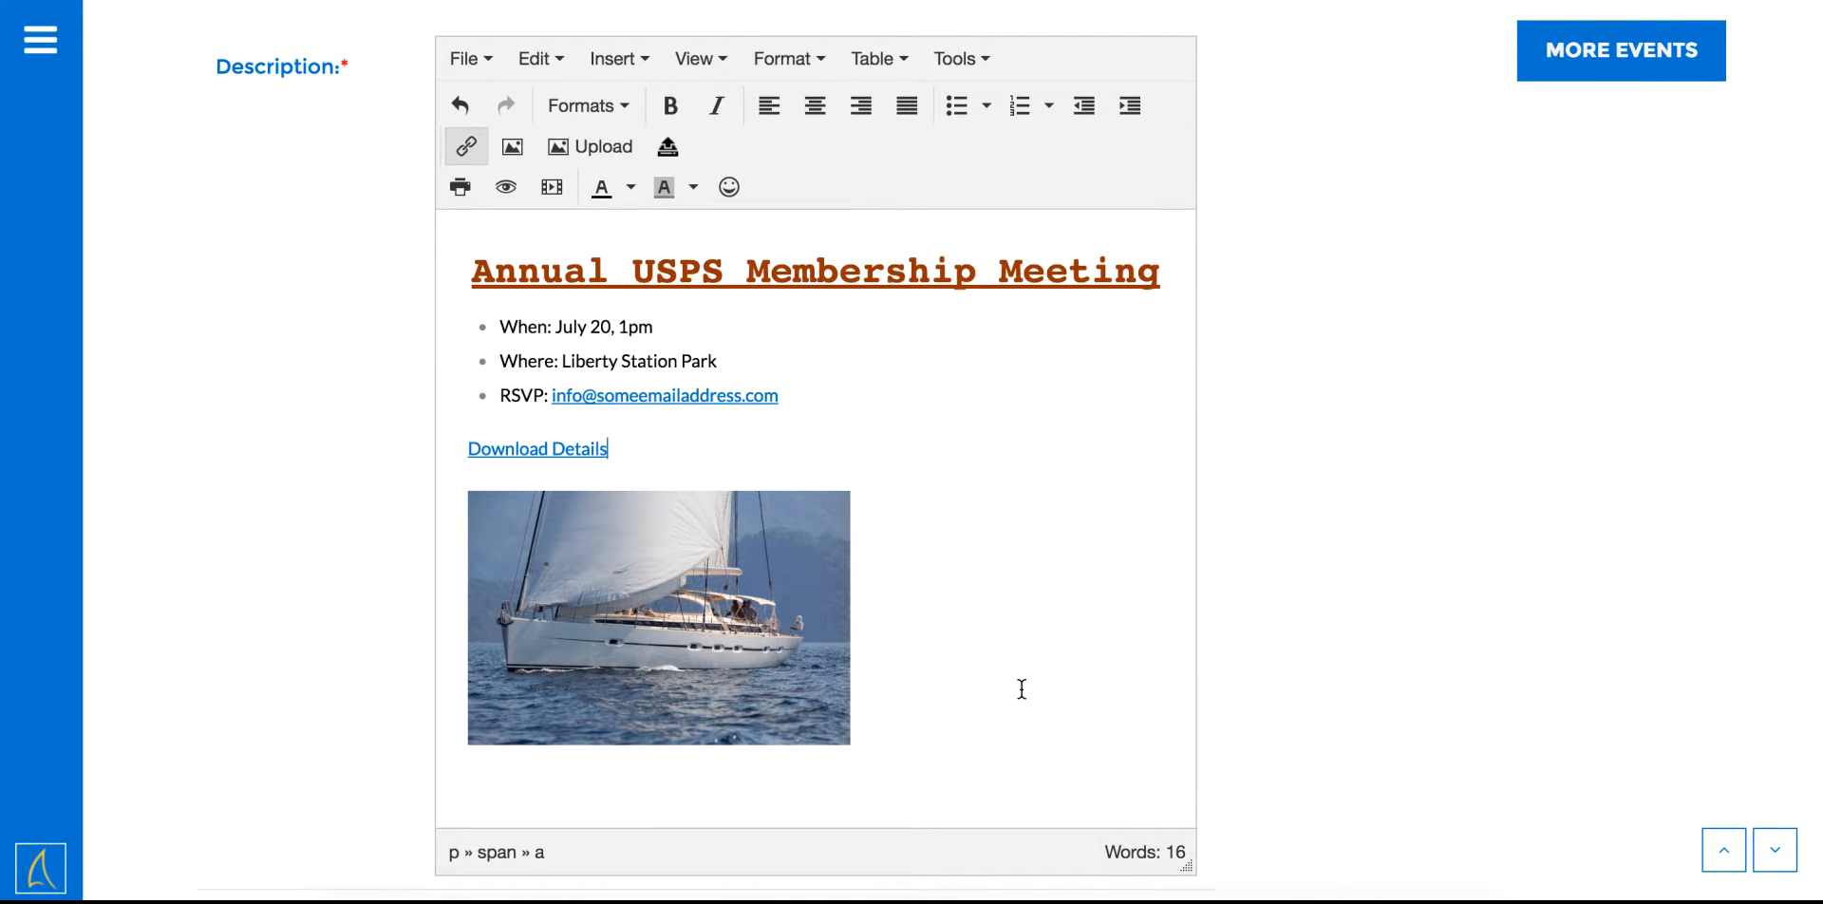
scroll(1022, 688, "down", 7)
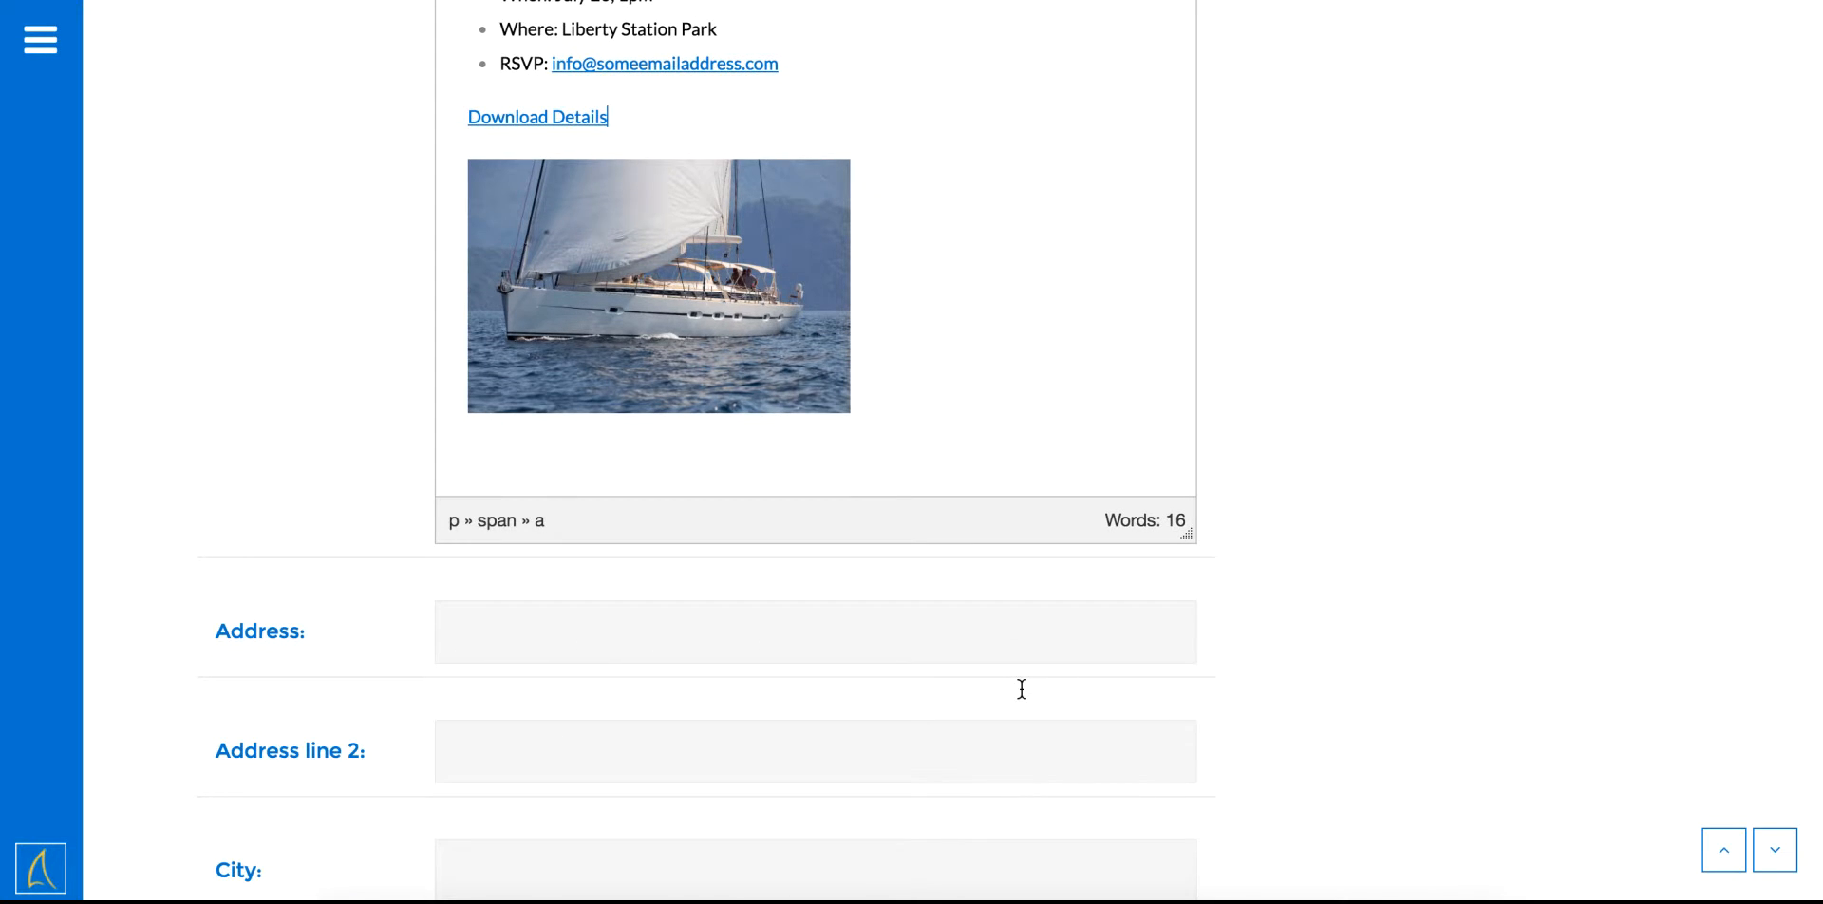
left_click(869, 643)
type("1 Truxto")
key("BackSpace")
type("un Road")
scroll(912, 452, "down", 5)
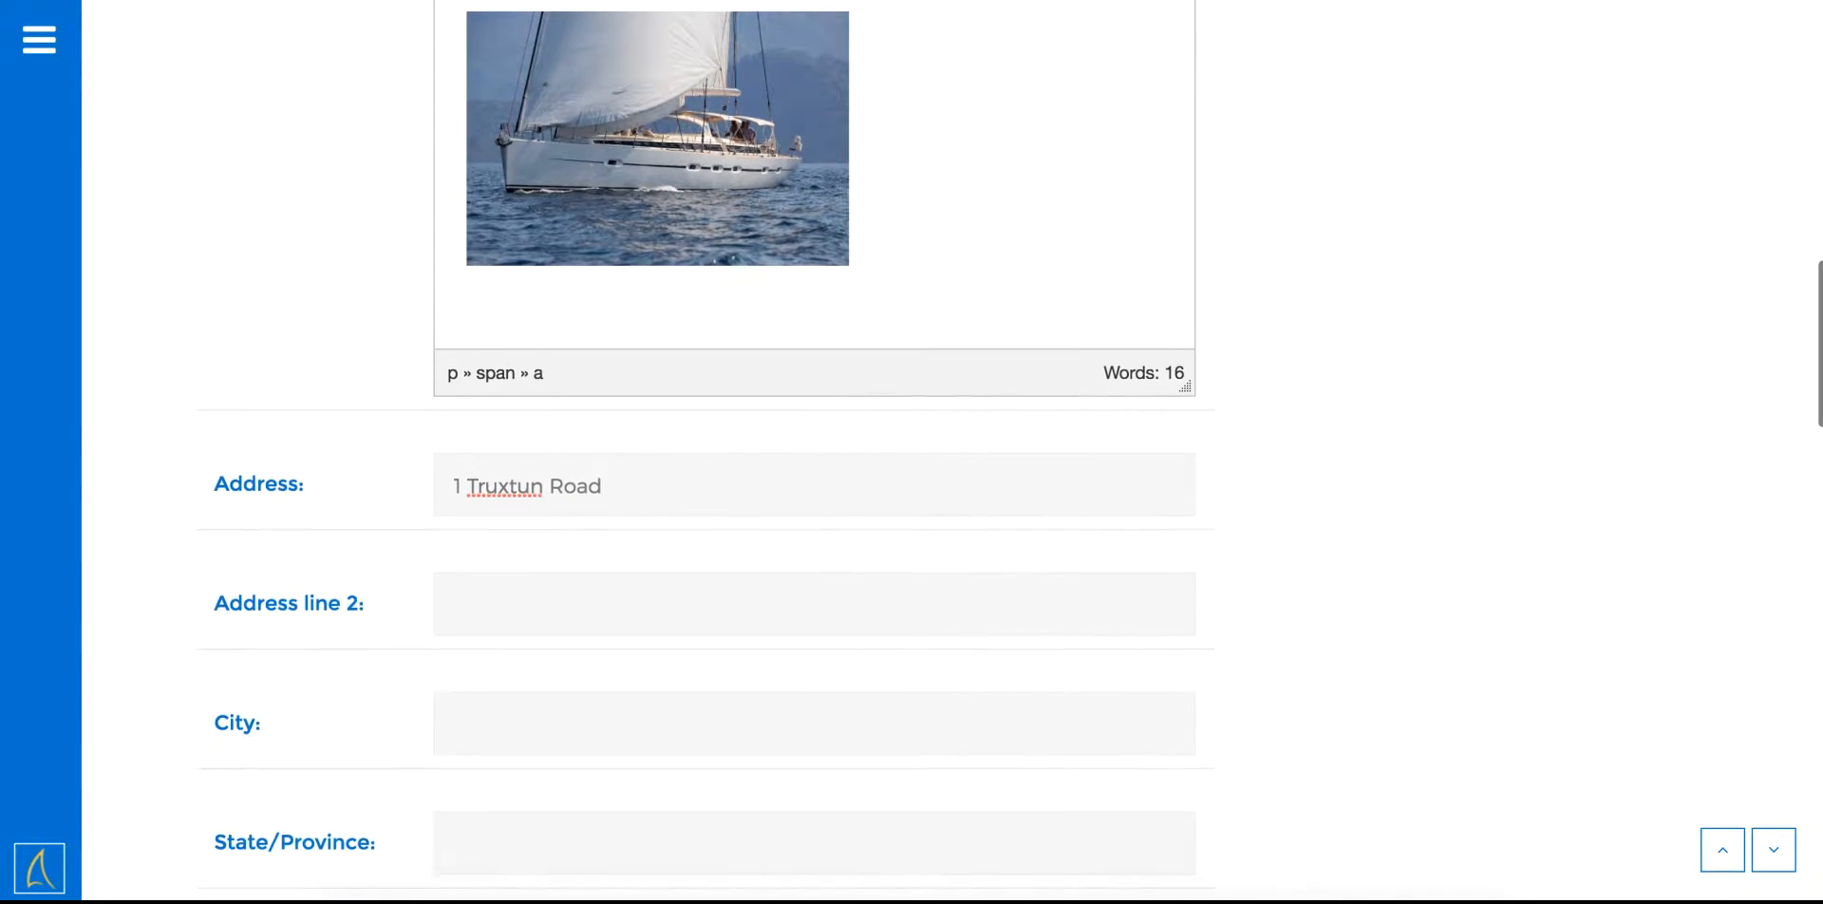
scroll(744, 545, "down", 2)
Set the city to San Diego and the state to CA
left_click(684, 375)
type("Sa ")
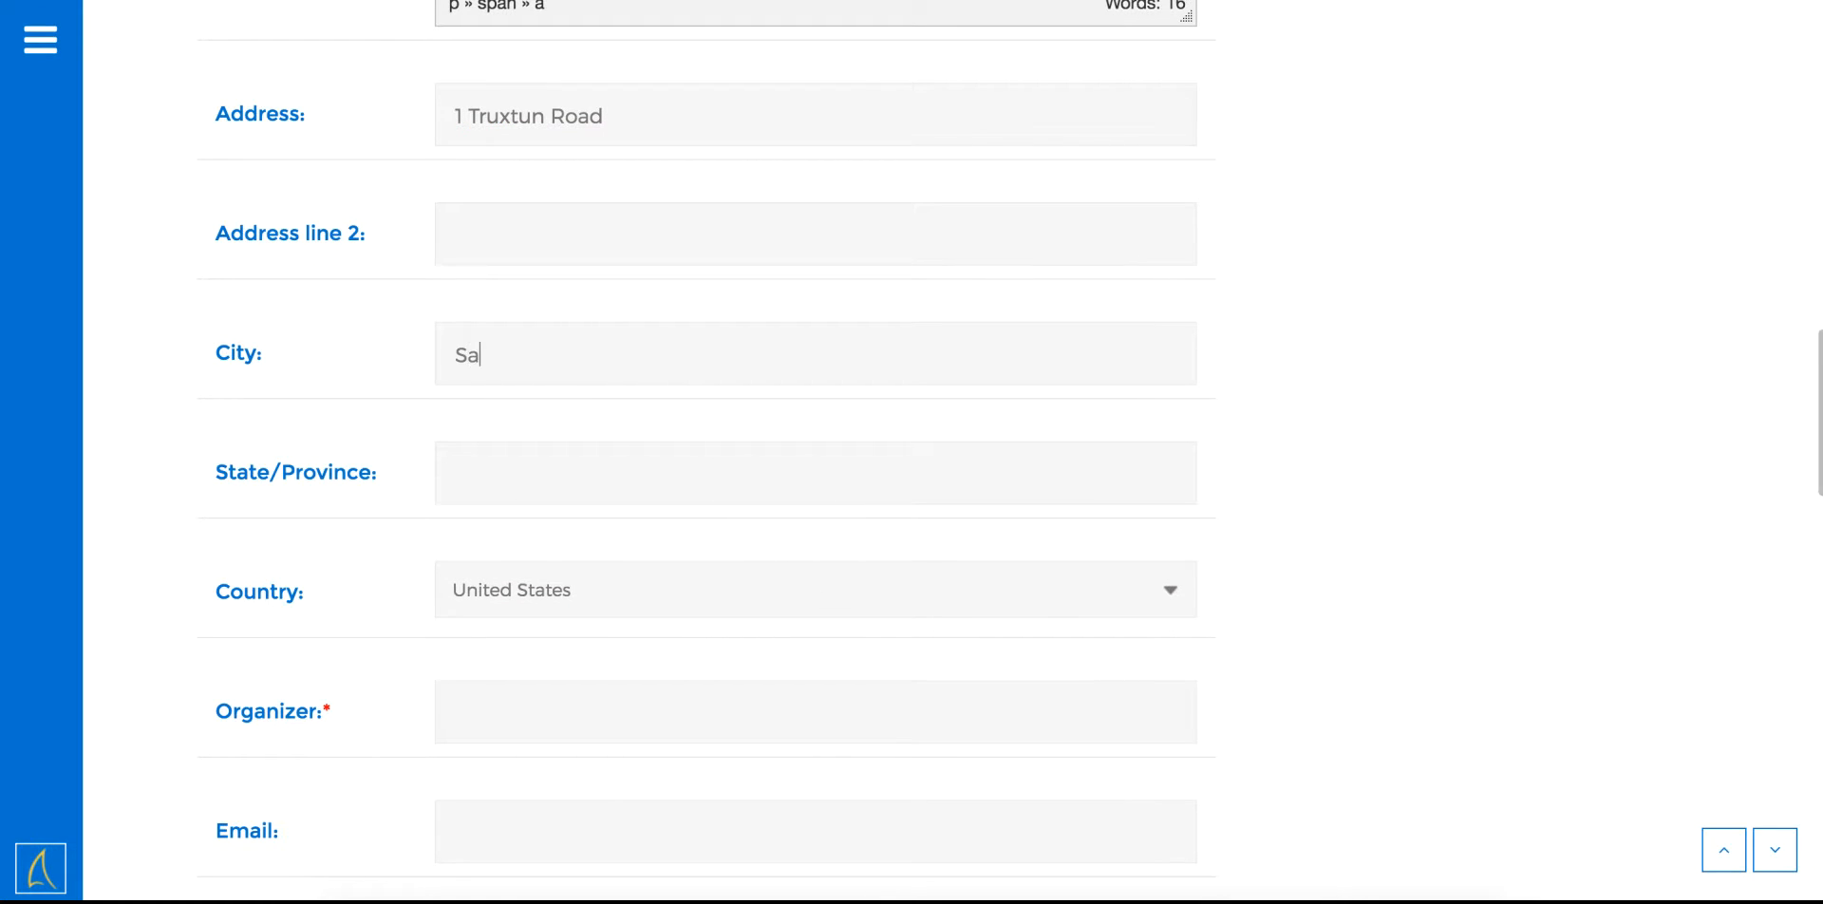
type("n Diego")
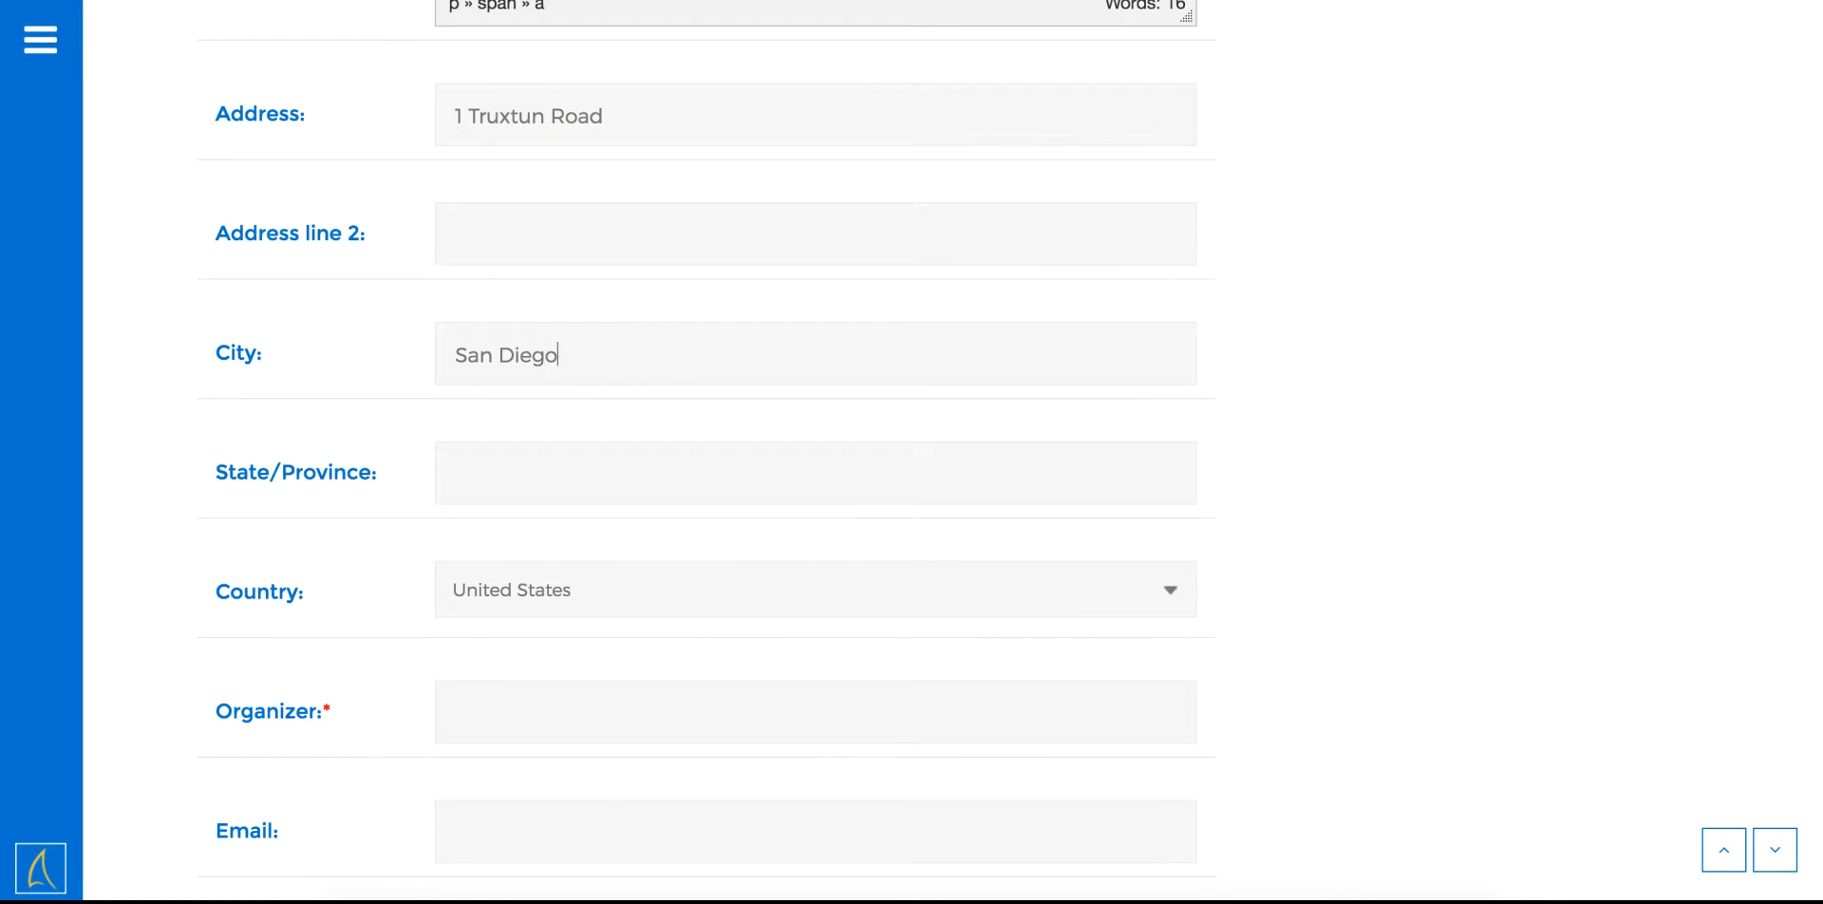
key("Tab")
type("CA")
scroll(912, 452, "down", 1)
scroll(503, 302, "down", 3)
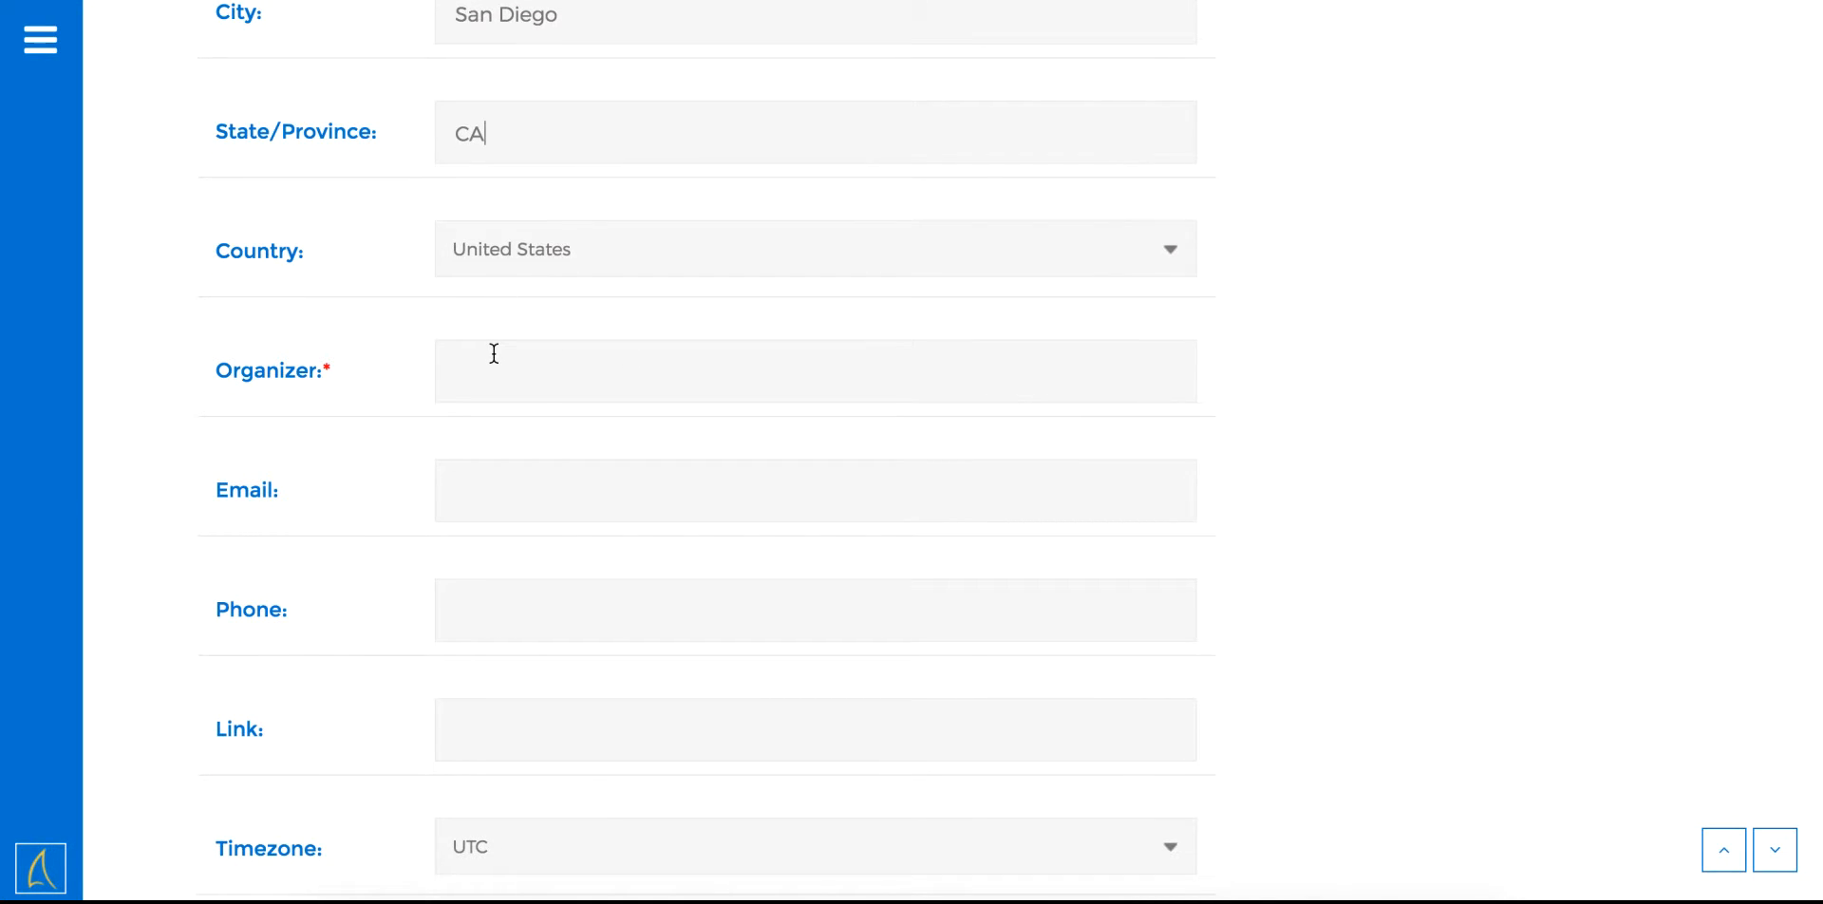
Enter the organizer's full name in the Organizer field
left_click(493, 361)
scroll(492, 362, "down", 1)
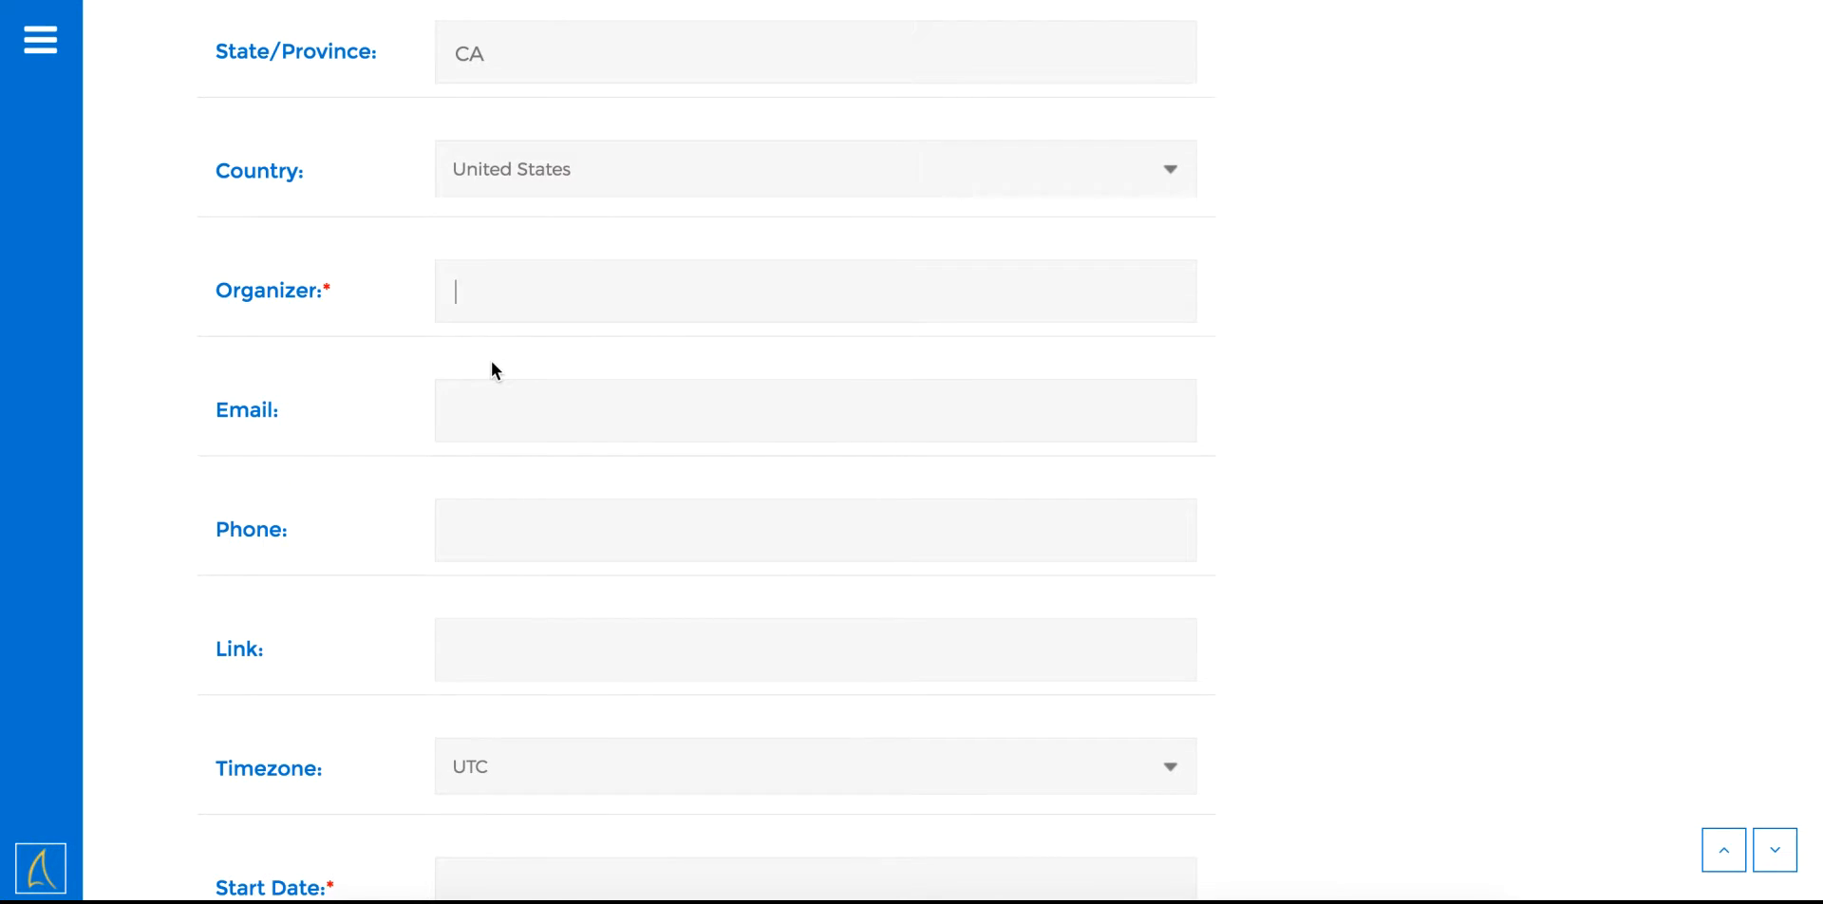
type("Jane Doe")
scroll(493, 362, "down", 1)
scroll(431, 285, "down", 1)
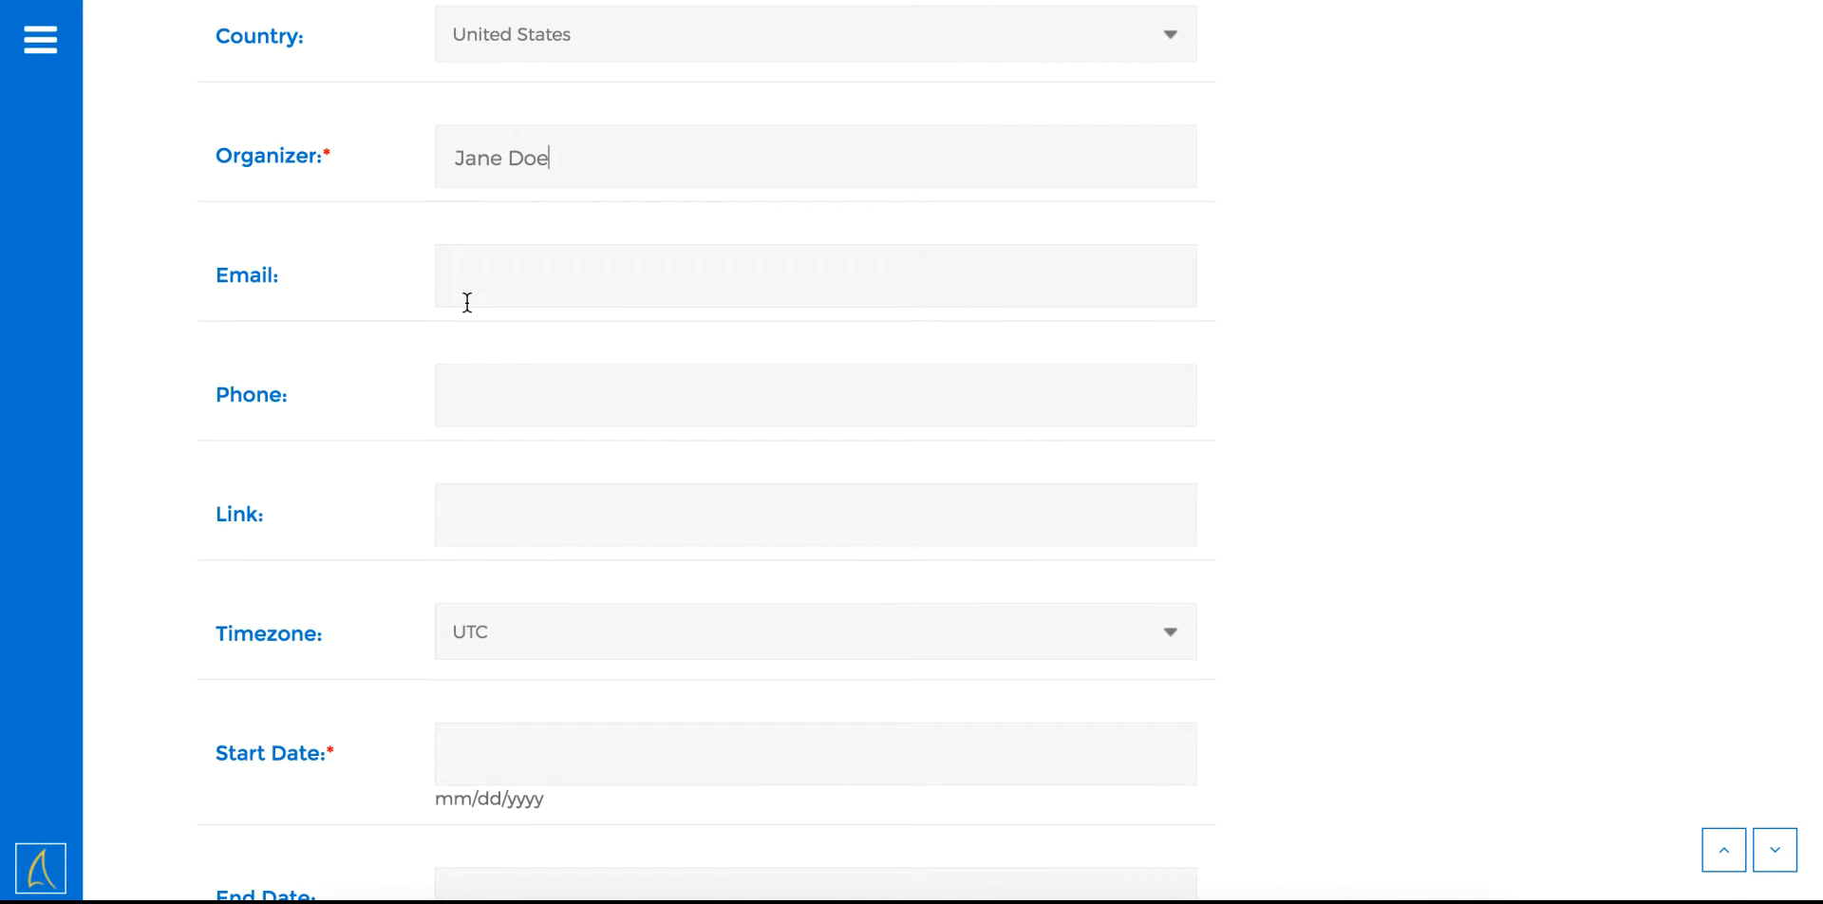
scroll(467, 302, "down", 1)
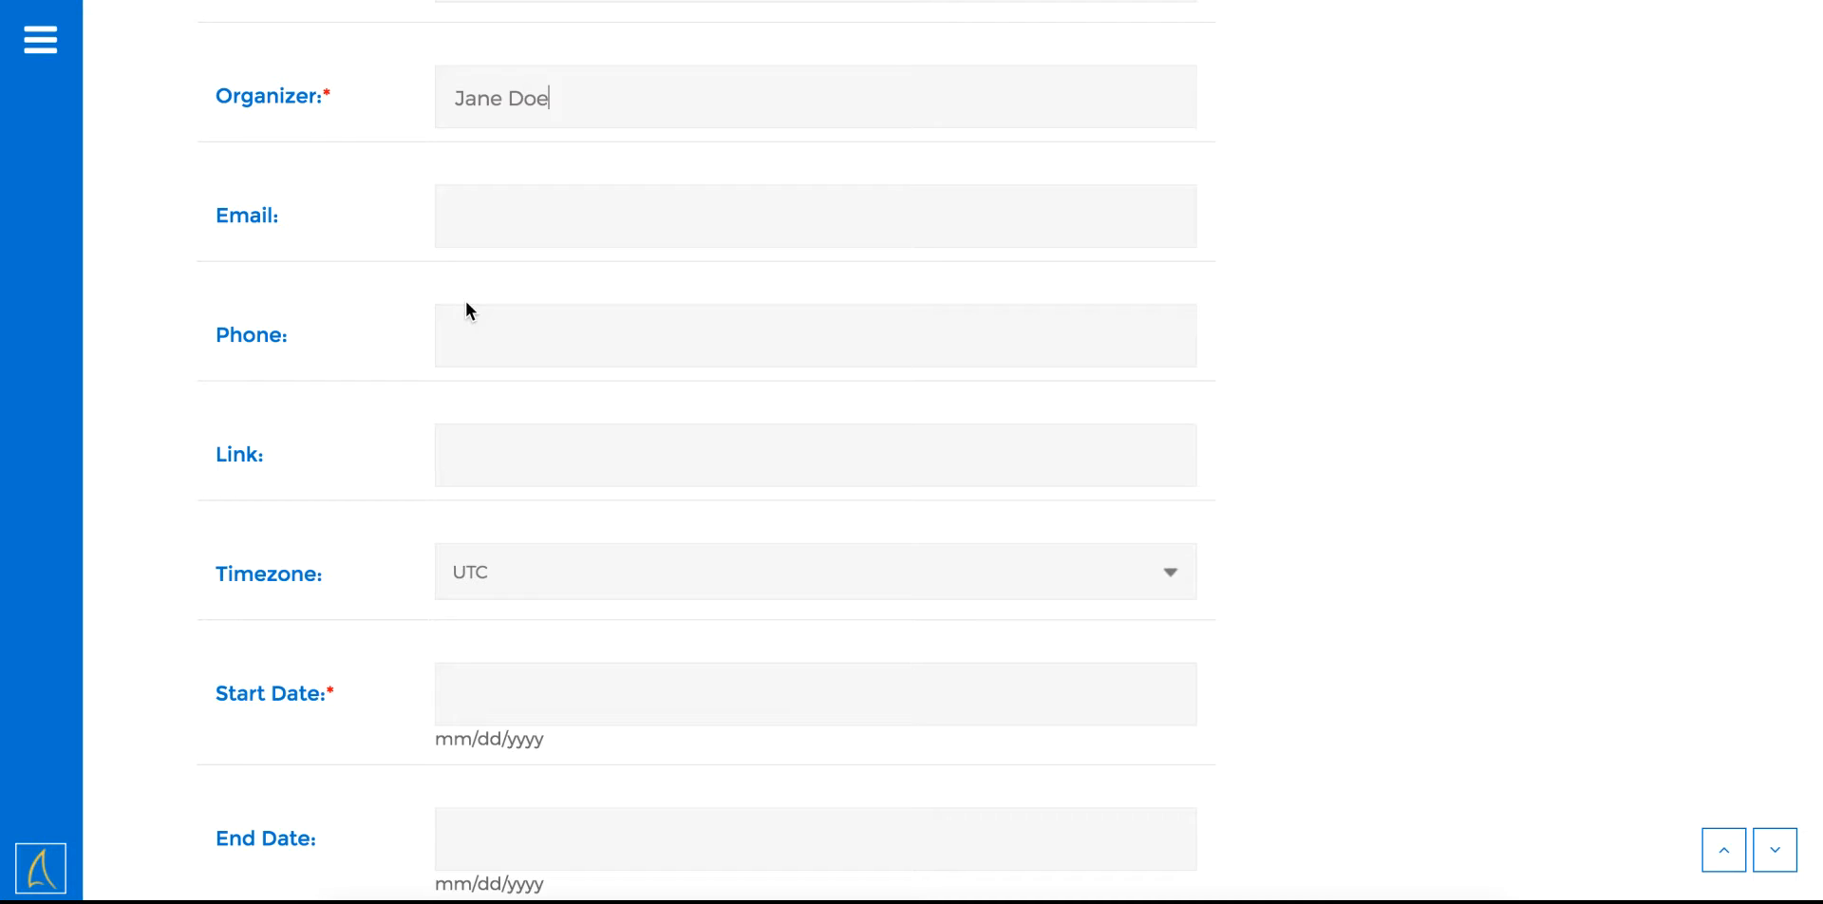
scroll(466, 300, "down", 3)
scroll(465, 300, "down", 6)
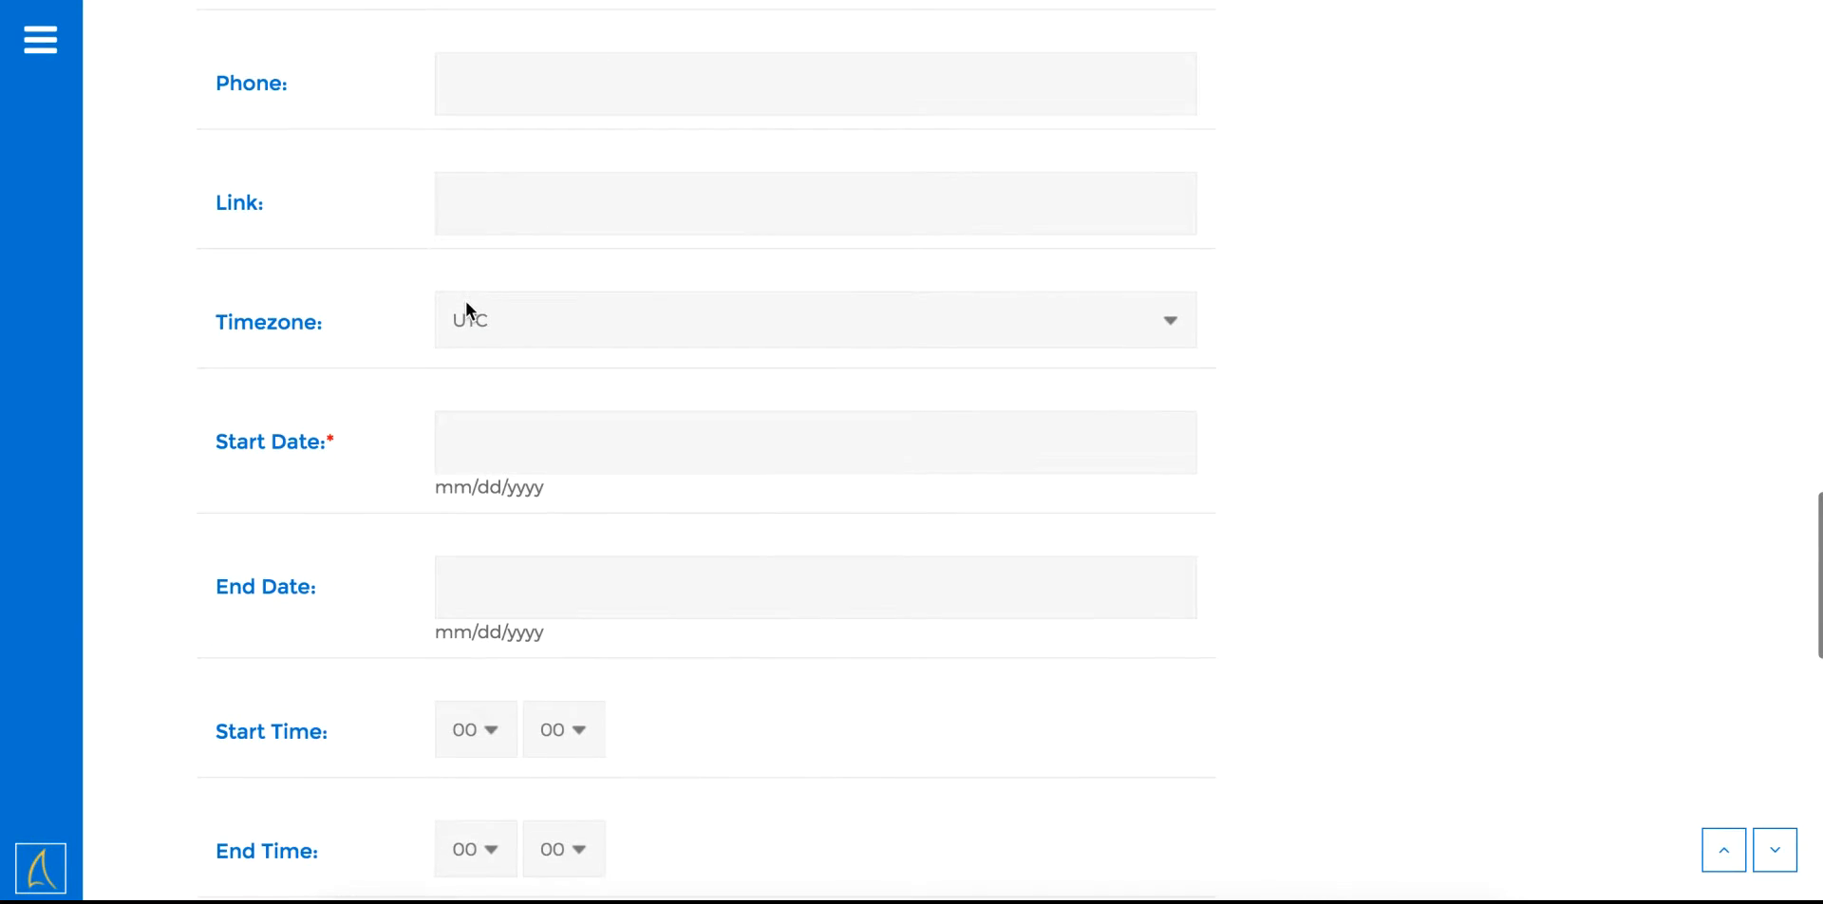
scroll(560, 106, "up", 2)
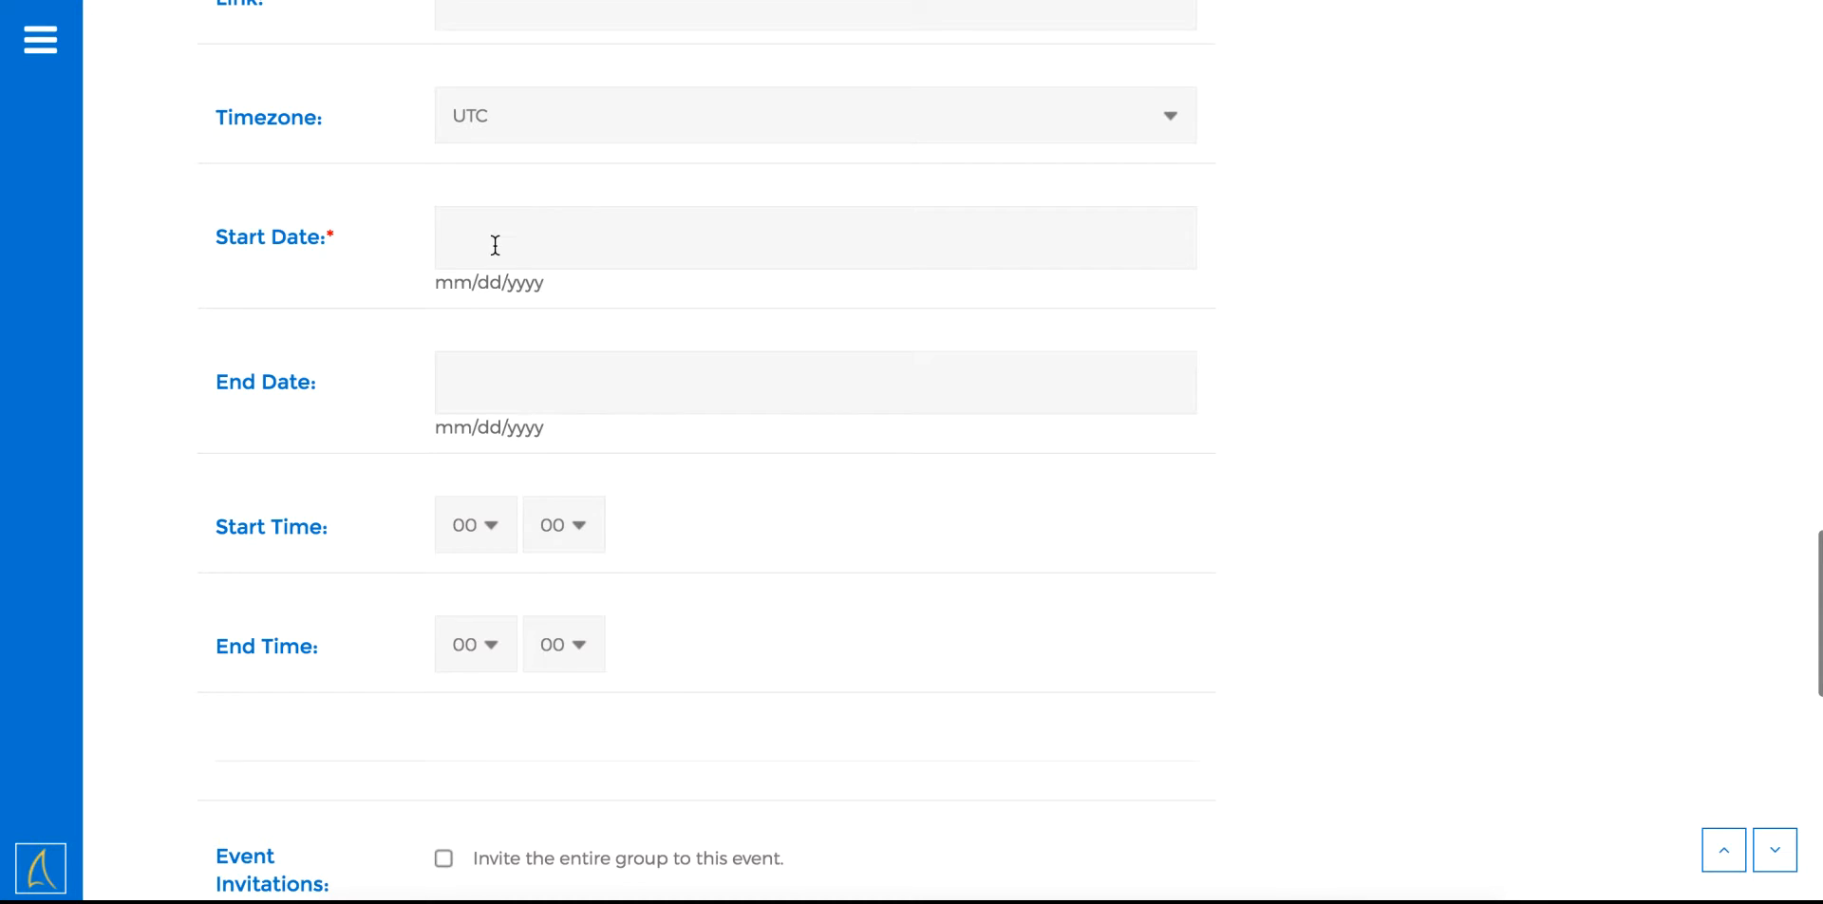
Set the event's Start Date to 07/20/2017
left_click(493, 243)
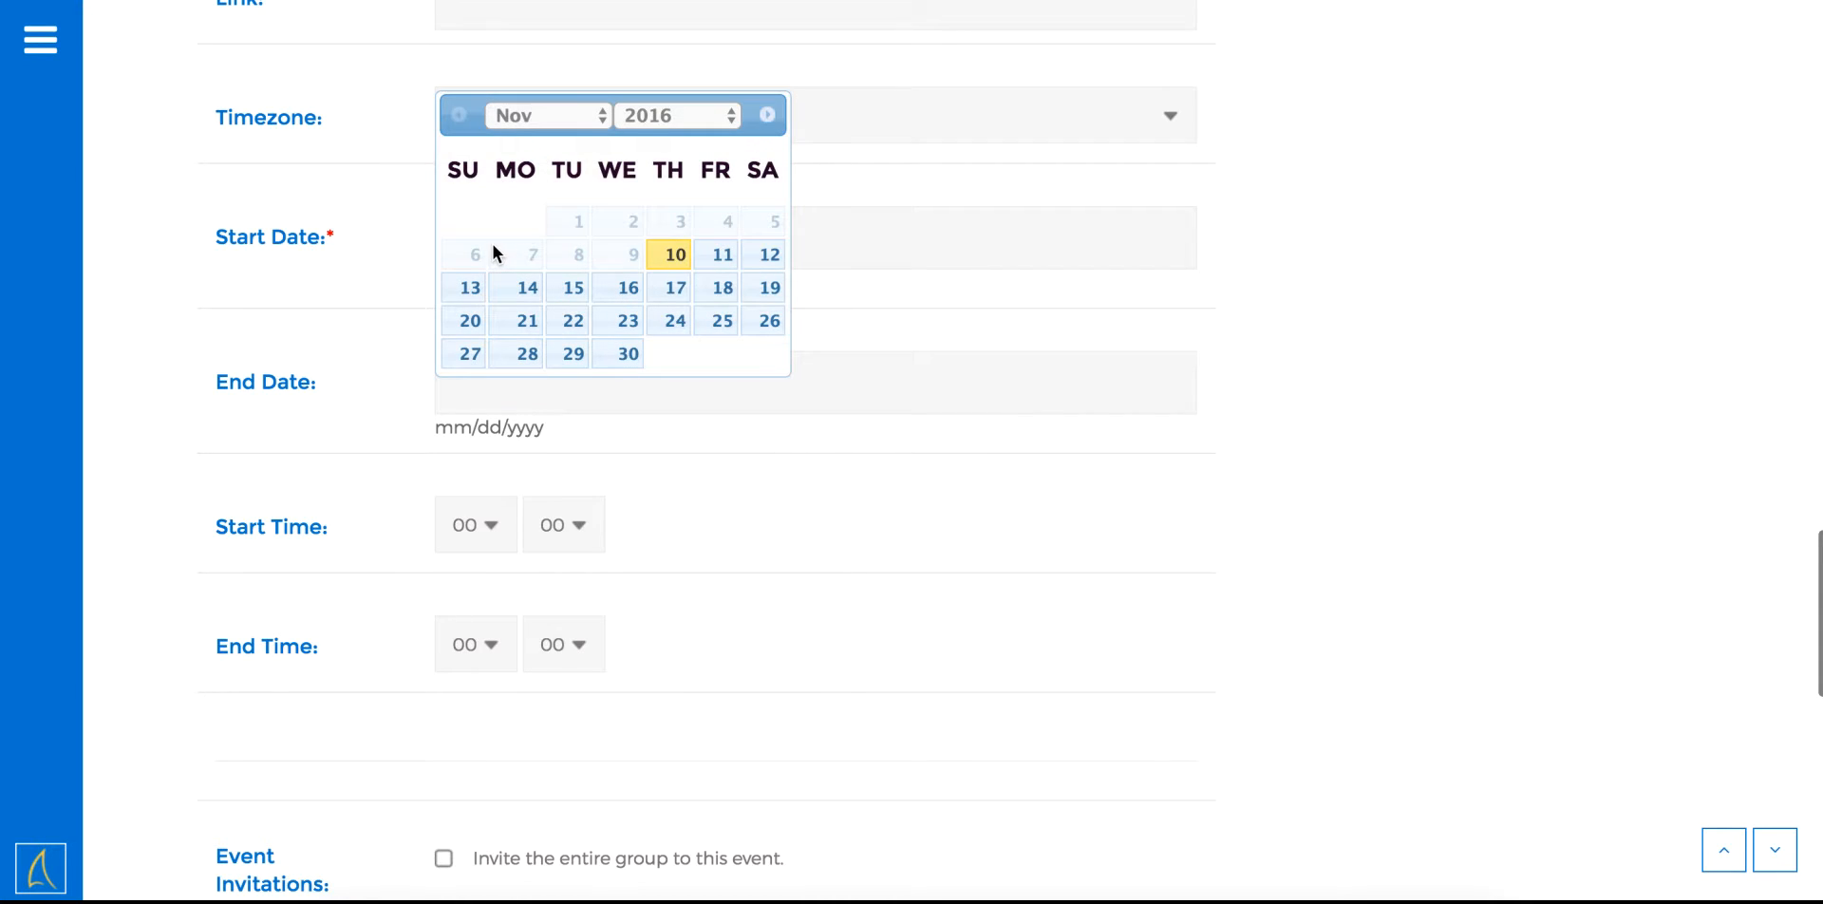
left_click(642, 114)
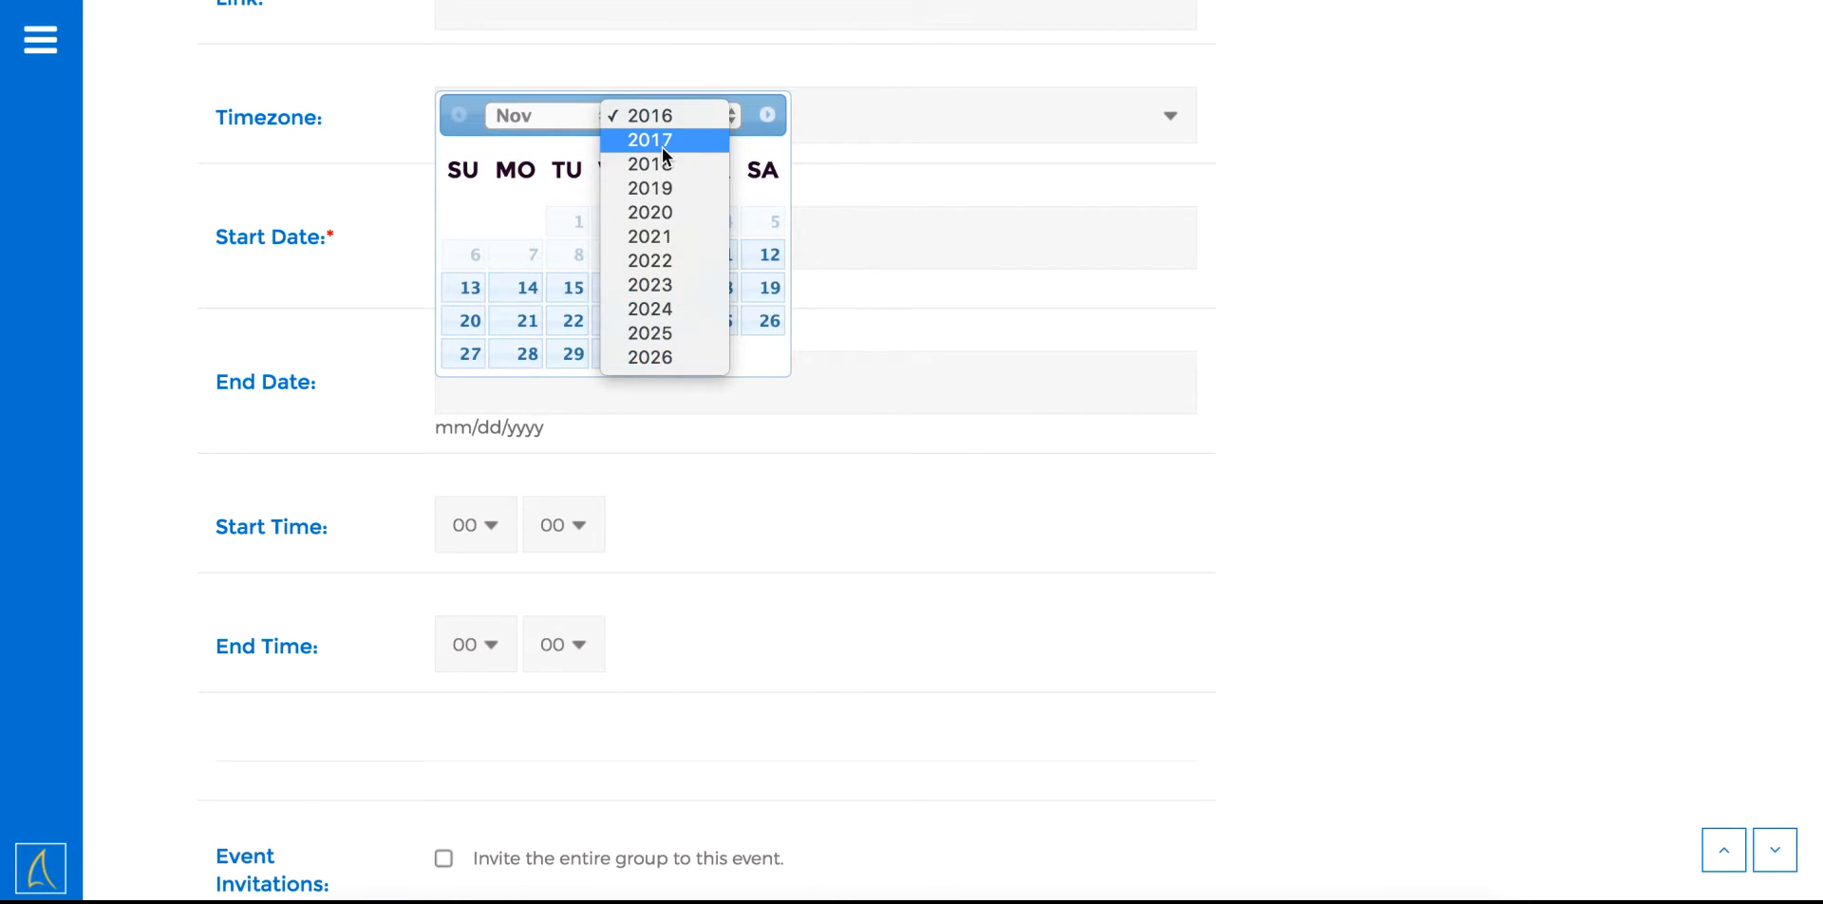
left_click(663, 143)
left_click(595, 122)
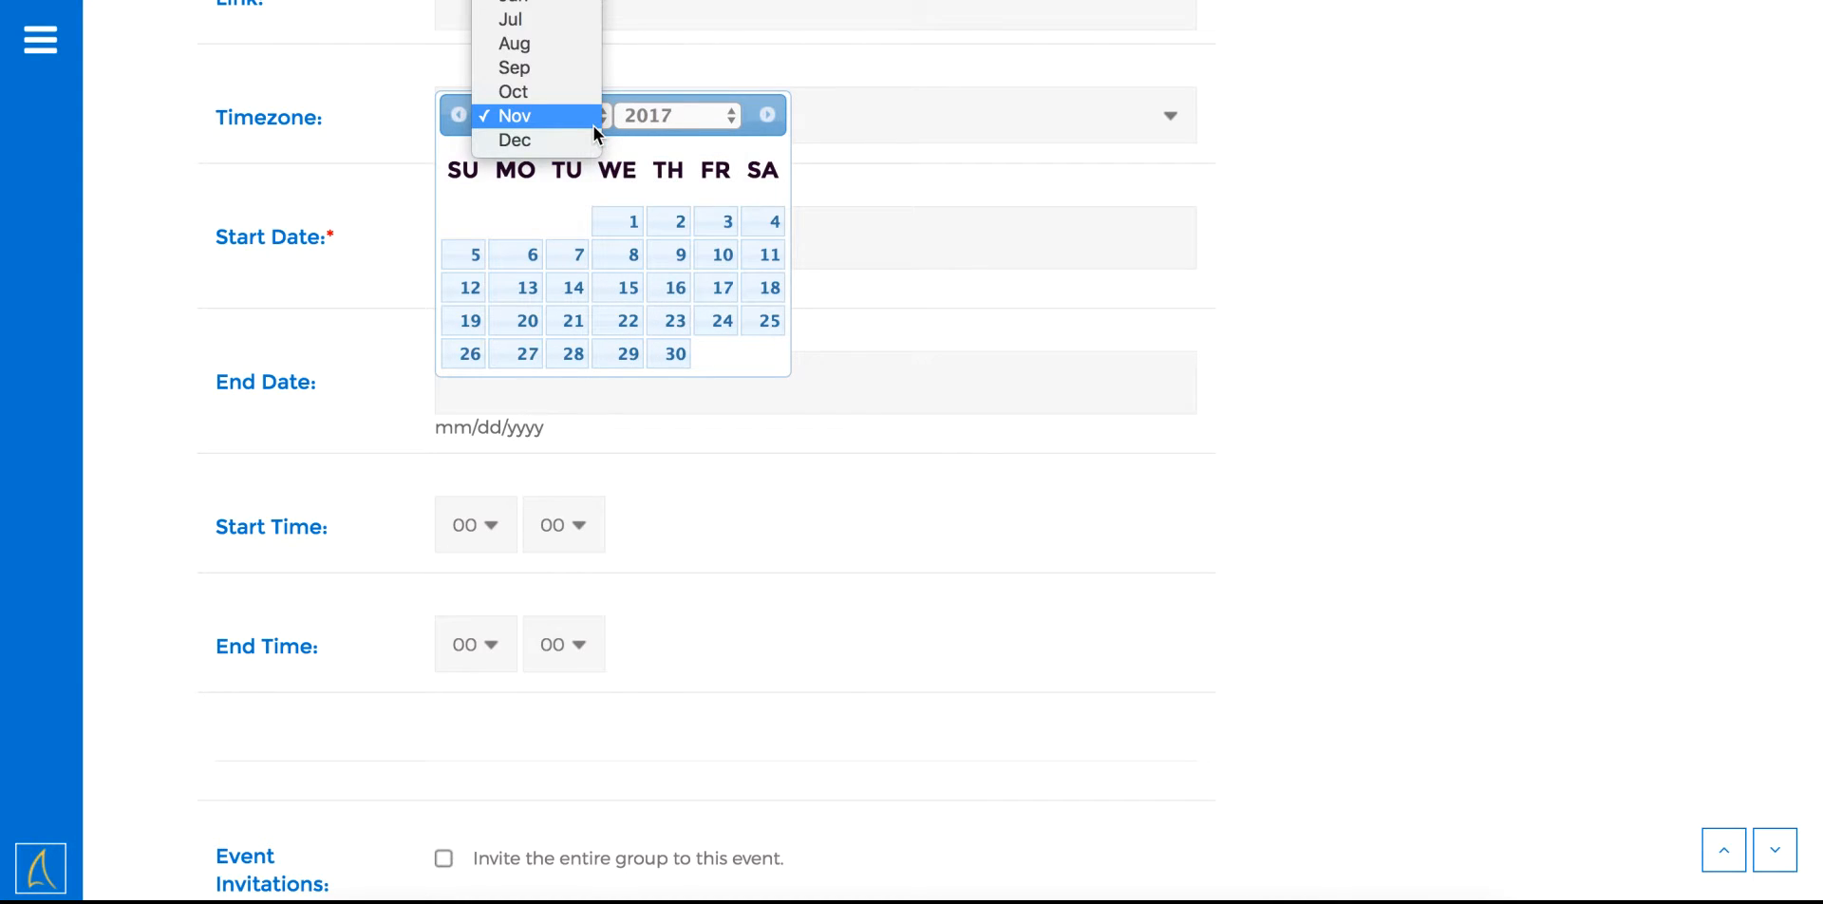
left_click(533, 19)
left_click(672, 328)
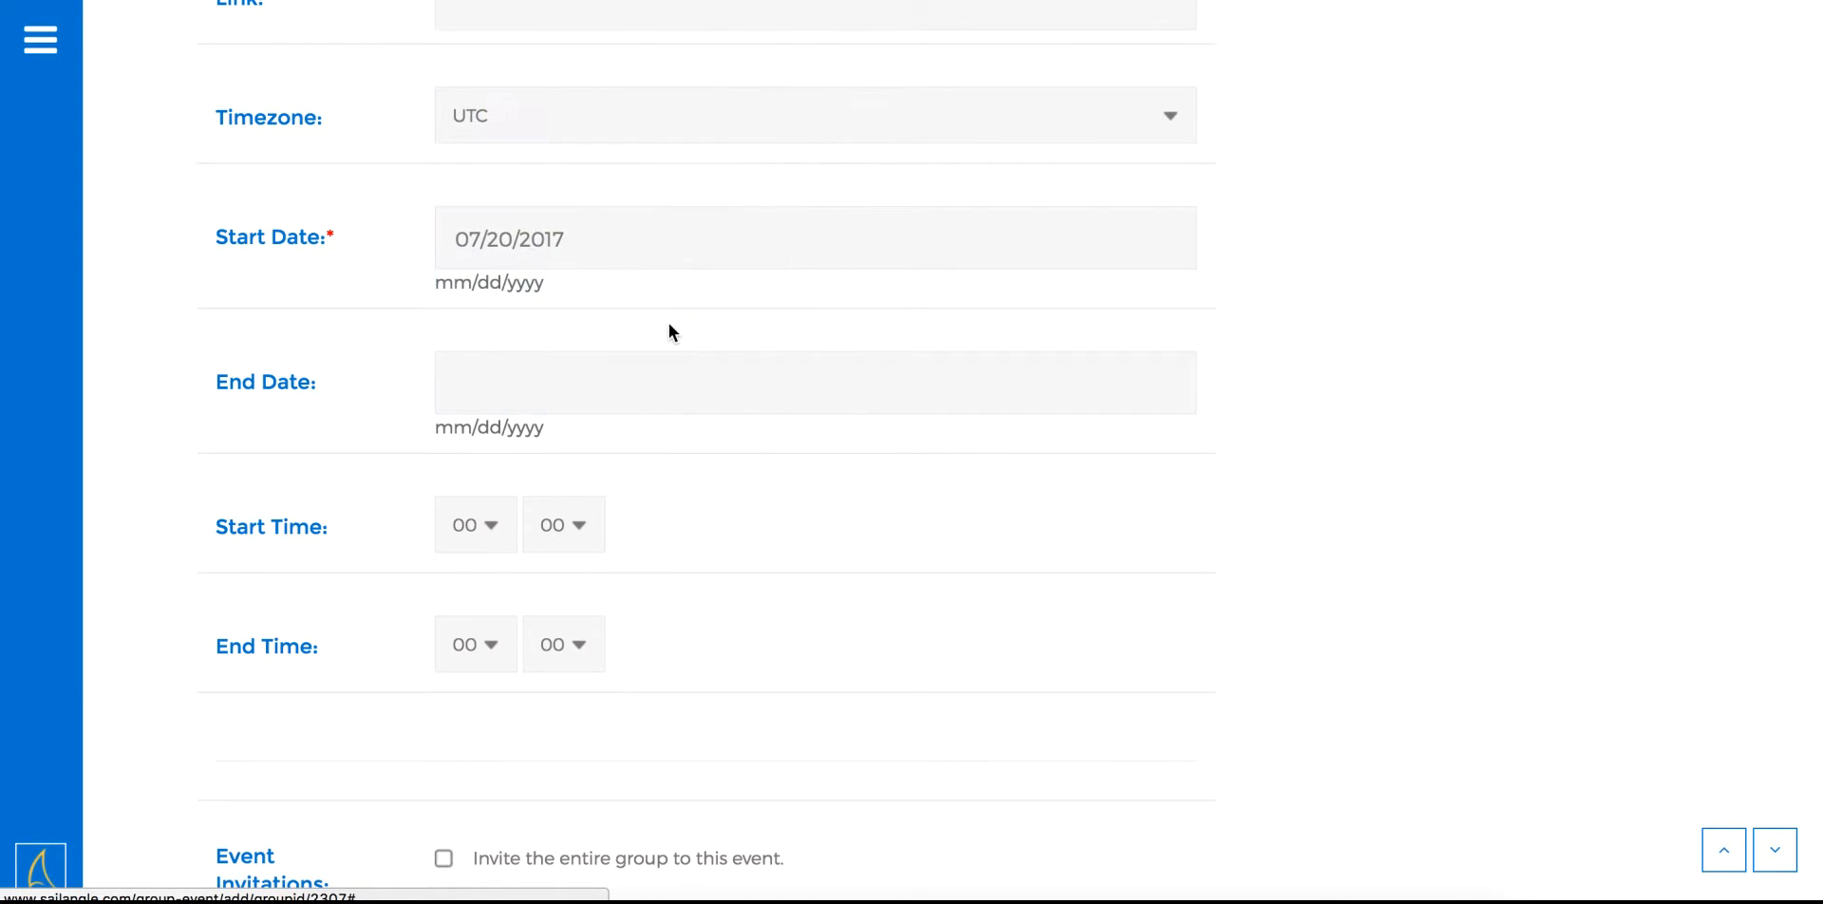
Set the Start Time hour to 01 and the End Time hour to 04
scroll(669, 430, "down", 1)
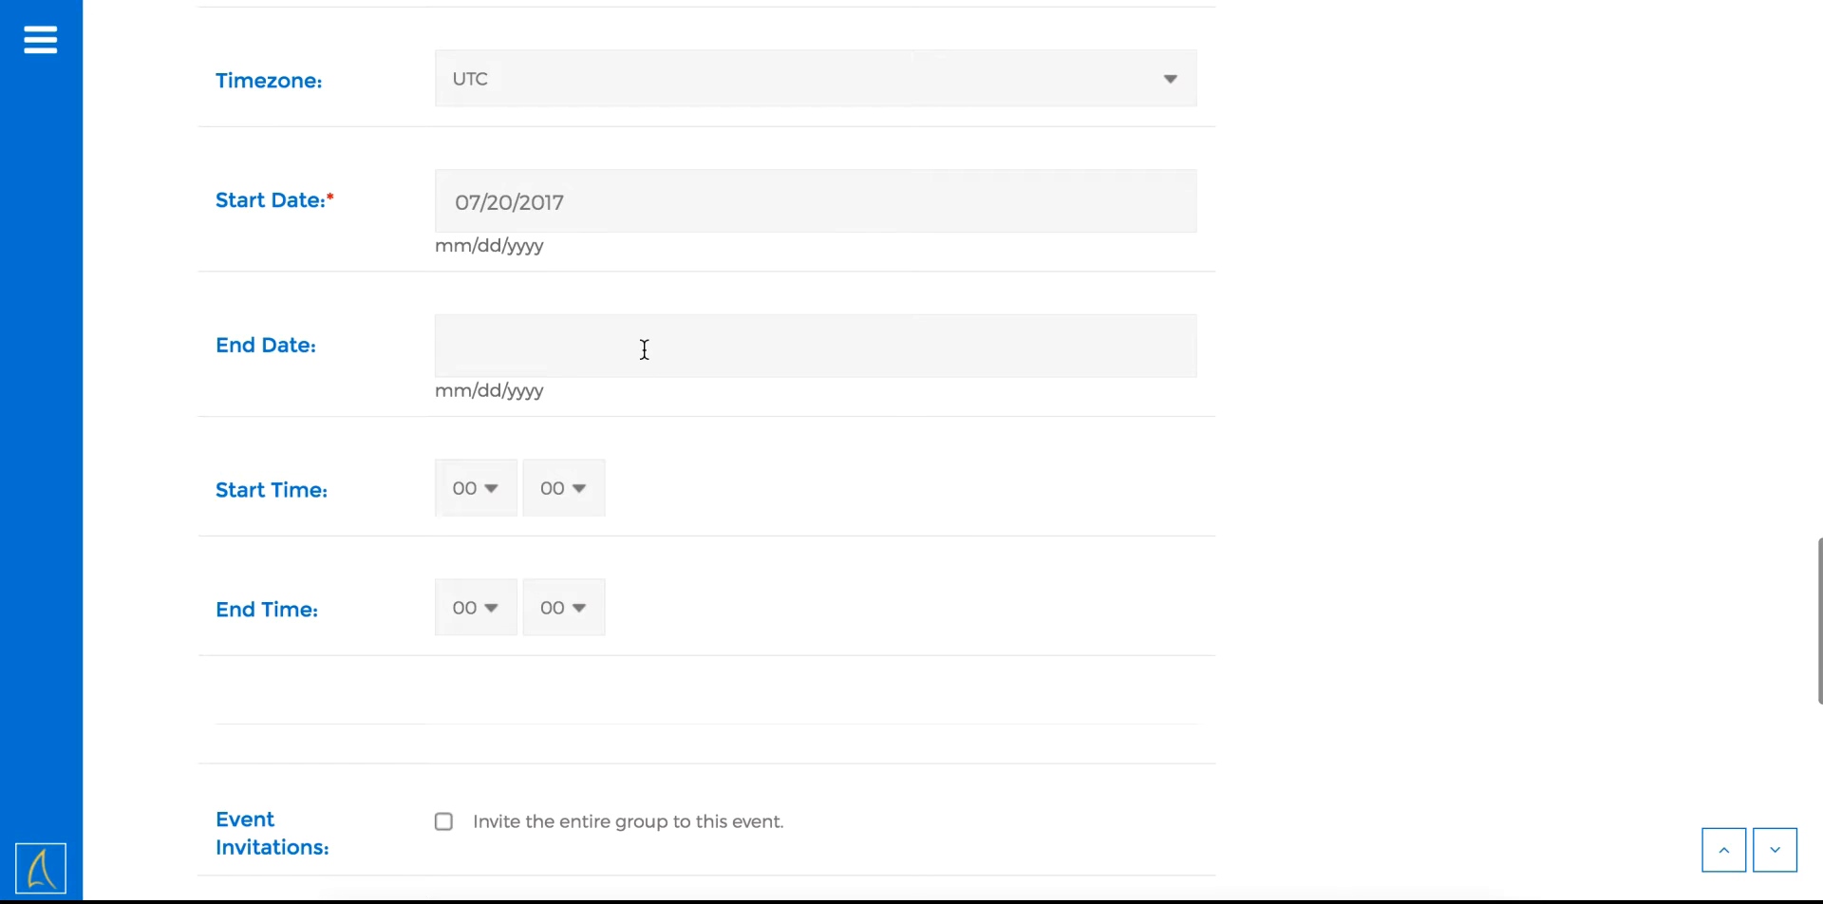
scroll(644, 350, "down", 3)
left_click(486, 296)
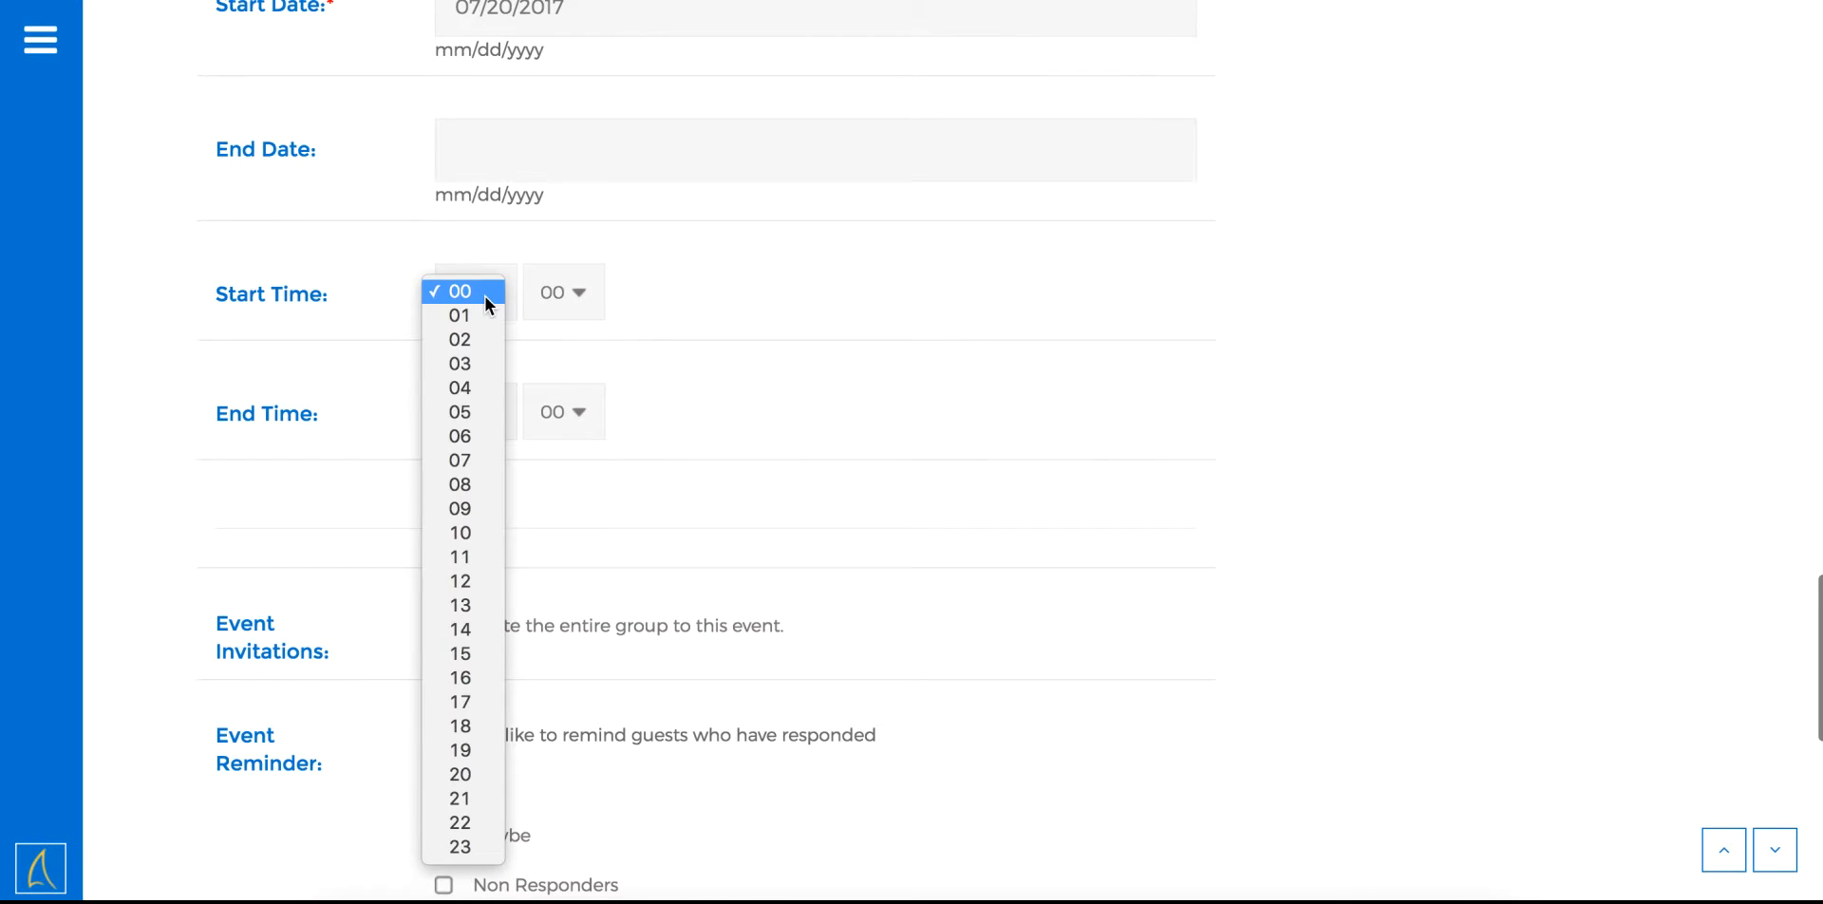
left_click(481, 310)
scroll(668, 371, "down", 4)
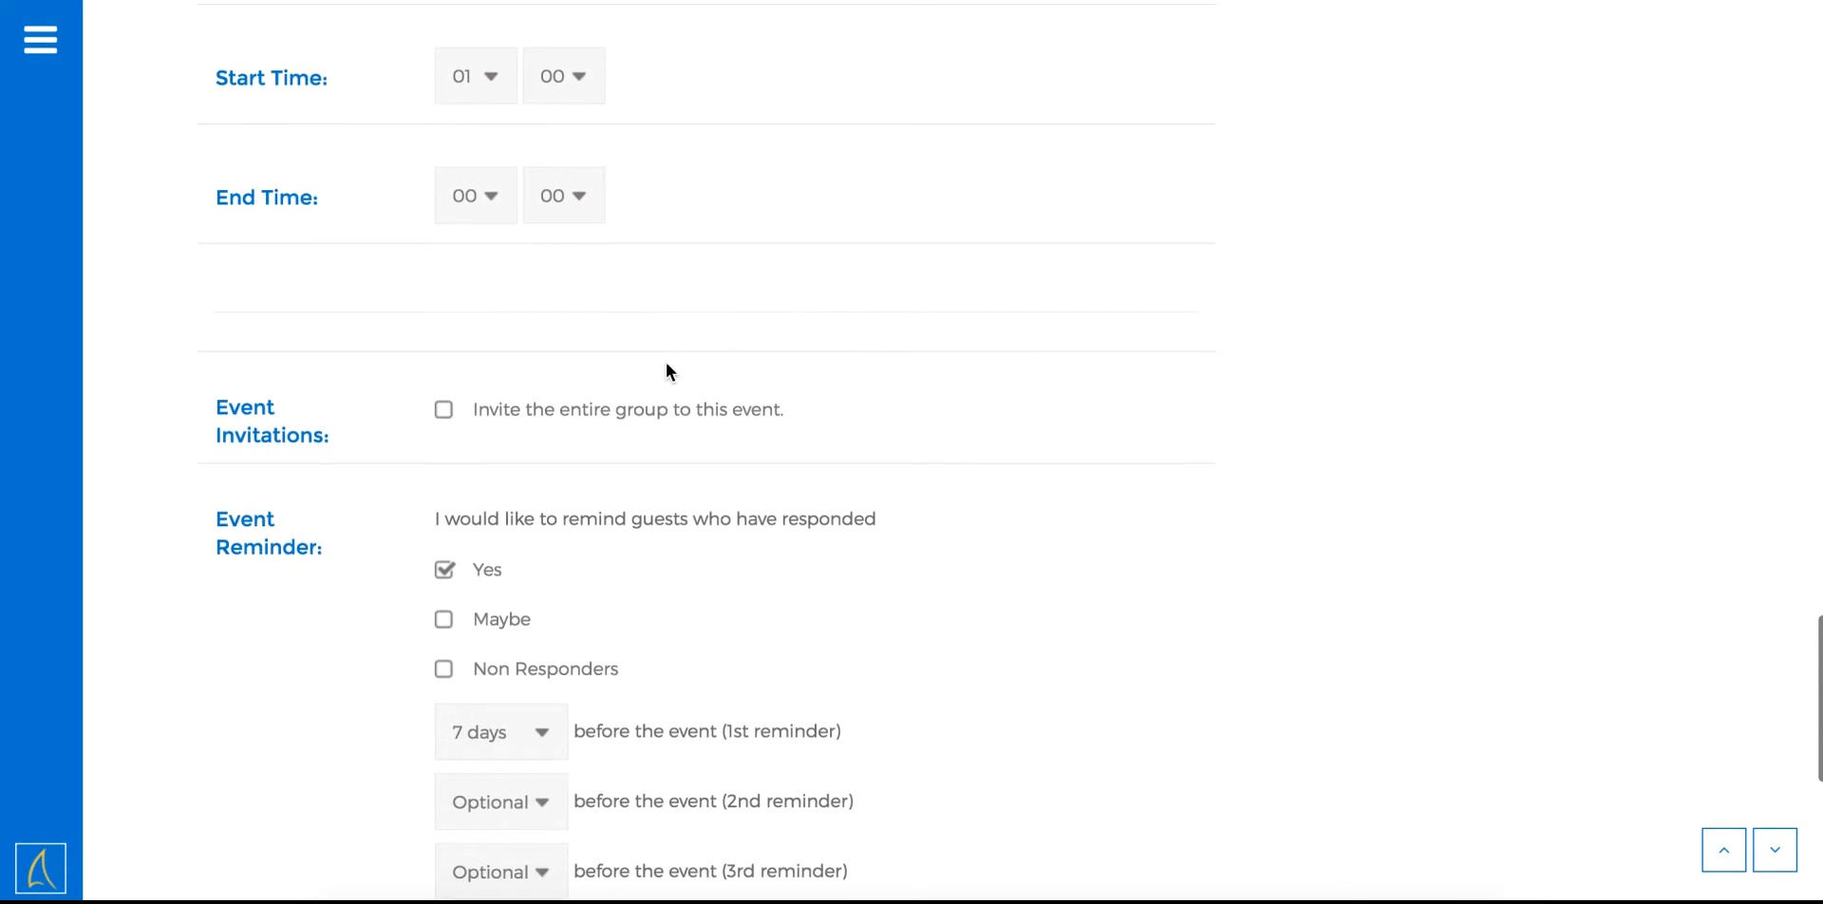
scroll(625, 289, "down", 1)
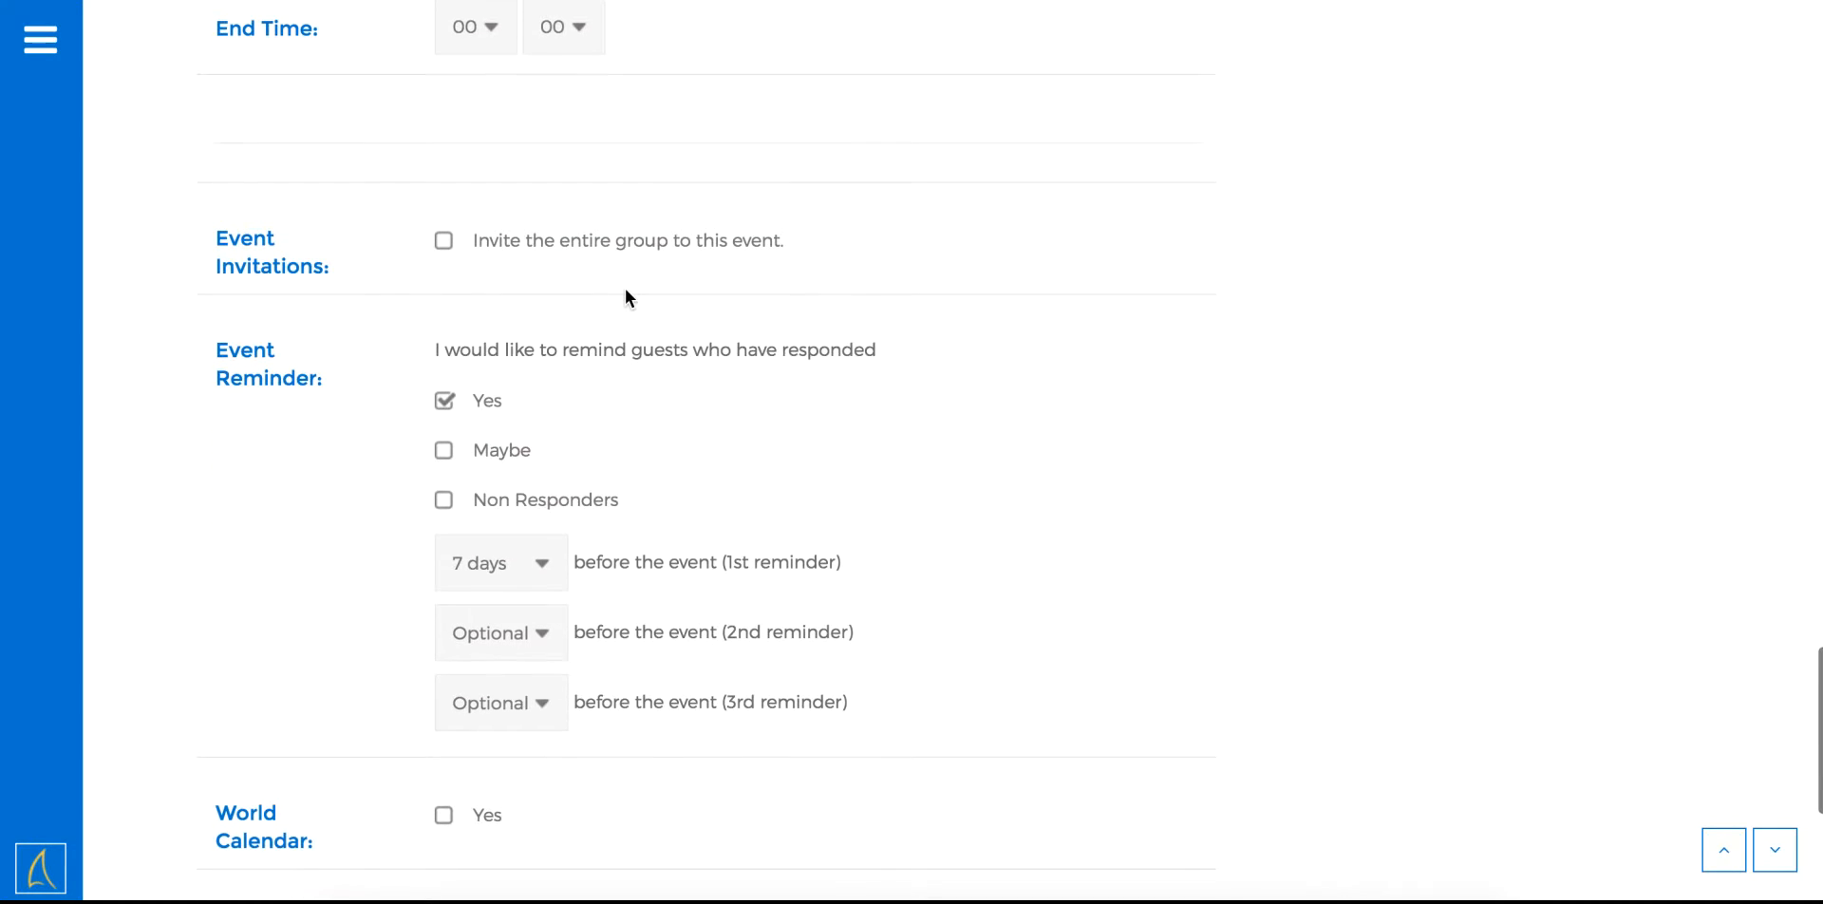
scroll(617, 262, "up", 1)
left_click(490, 133)
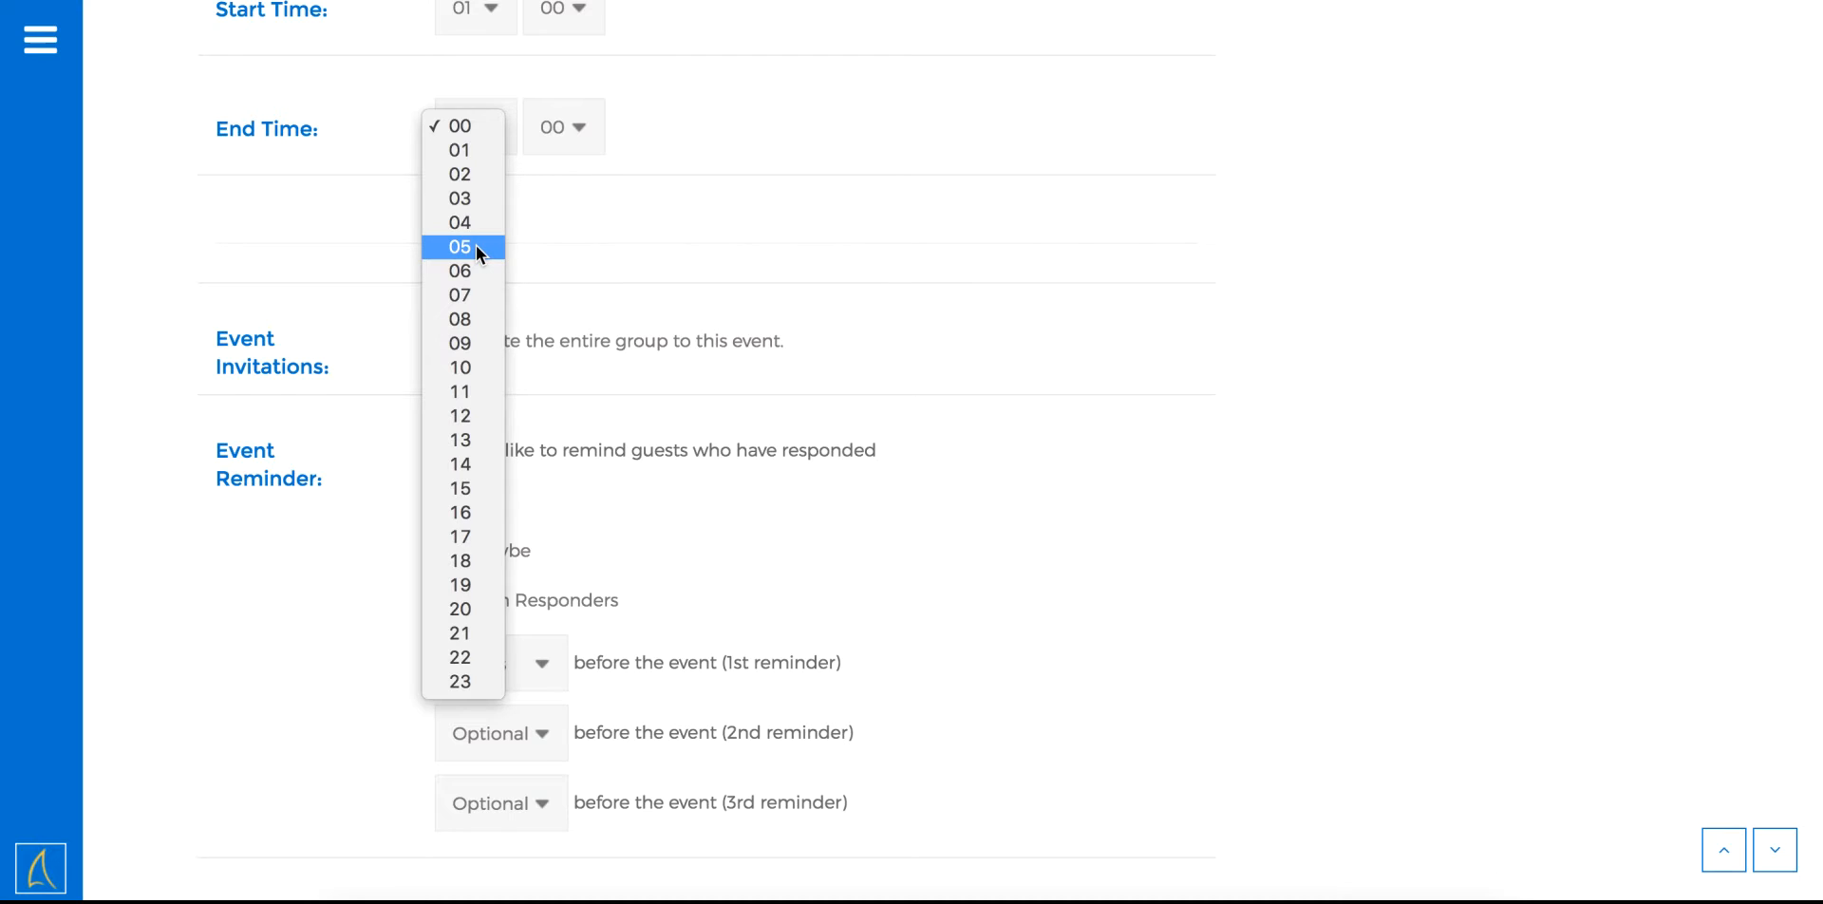
left_click(467, 222)
scroll(580, 223, "down", 3)
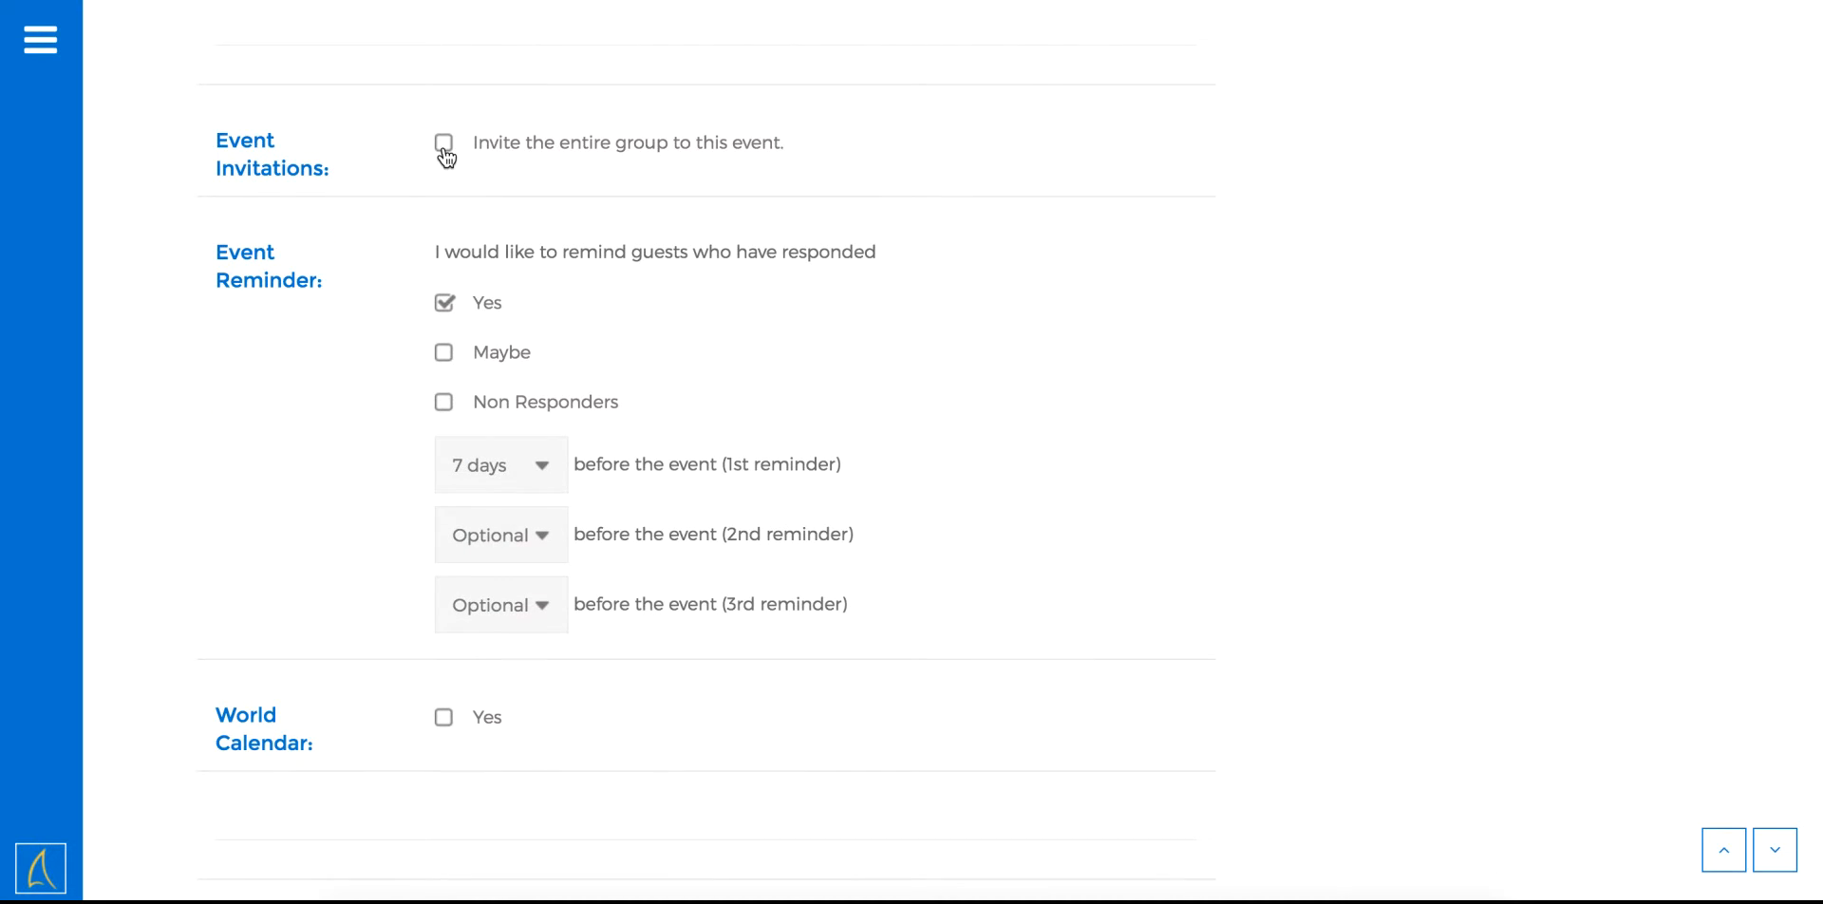
left_click(445, 158)
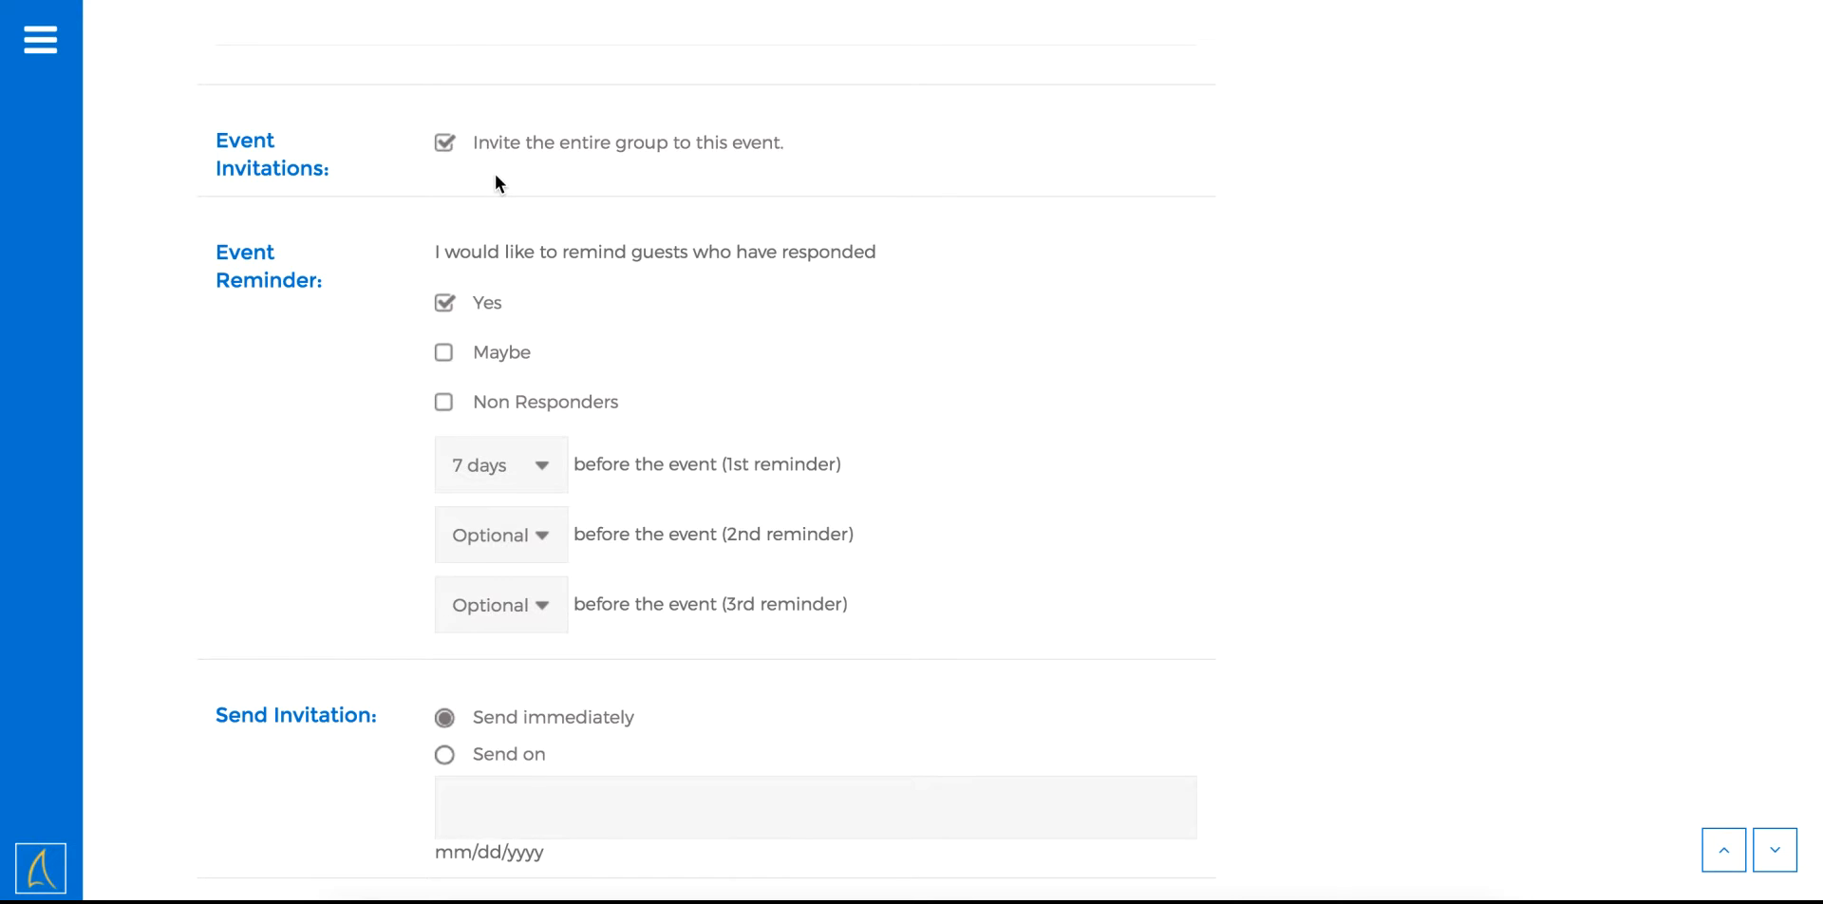
scroll(494, 174, "down", 1)
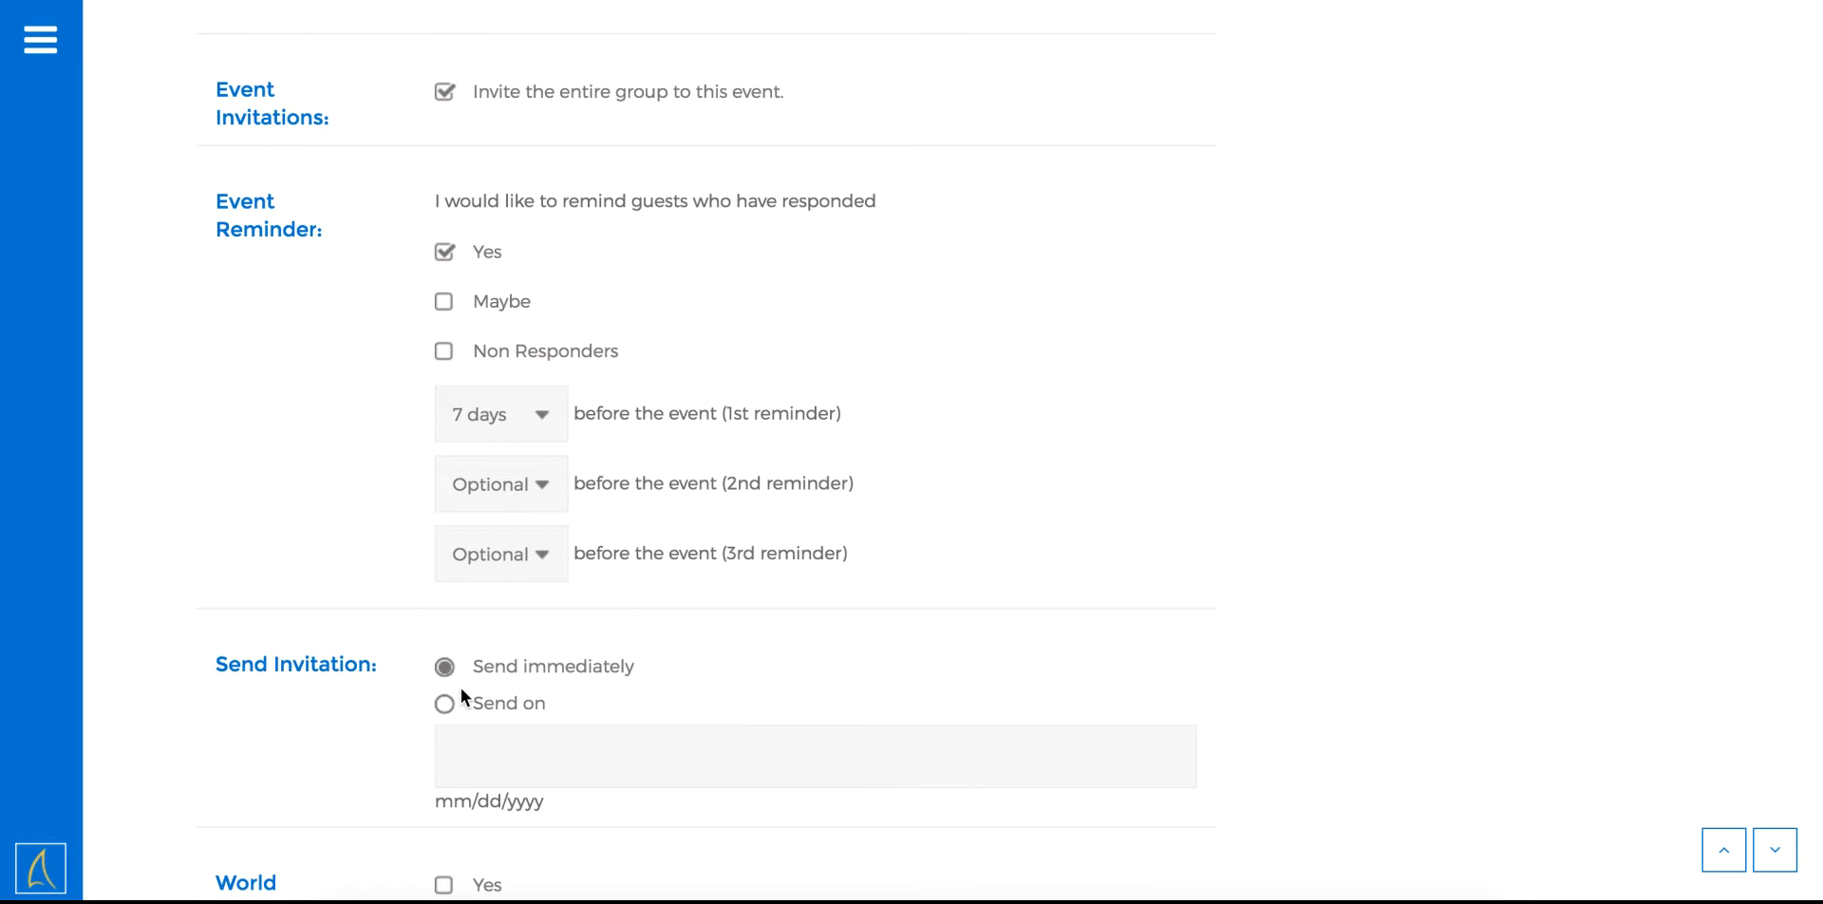
left_click(446, 704)
left_click(466, 758)
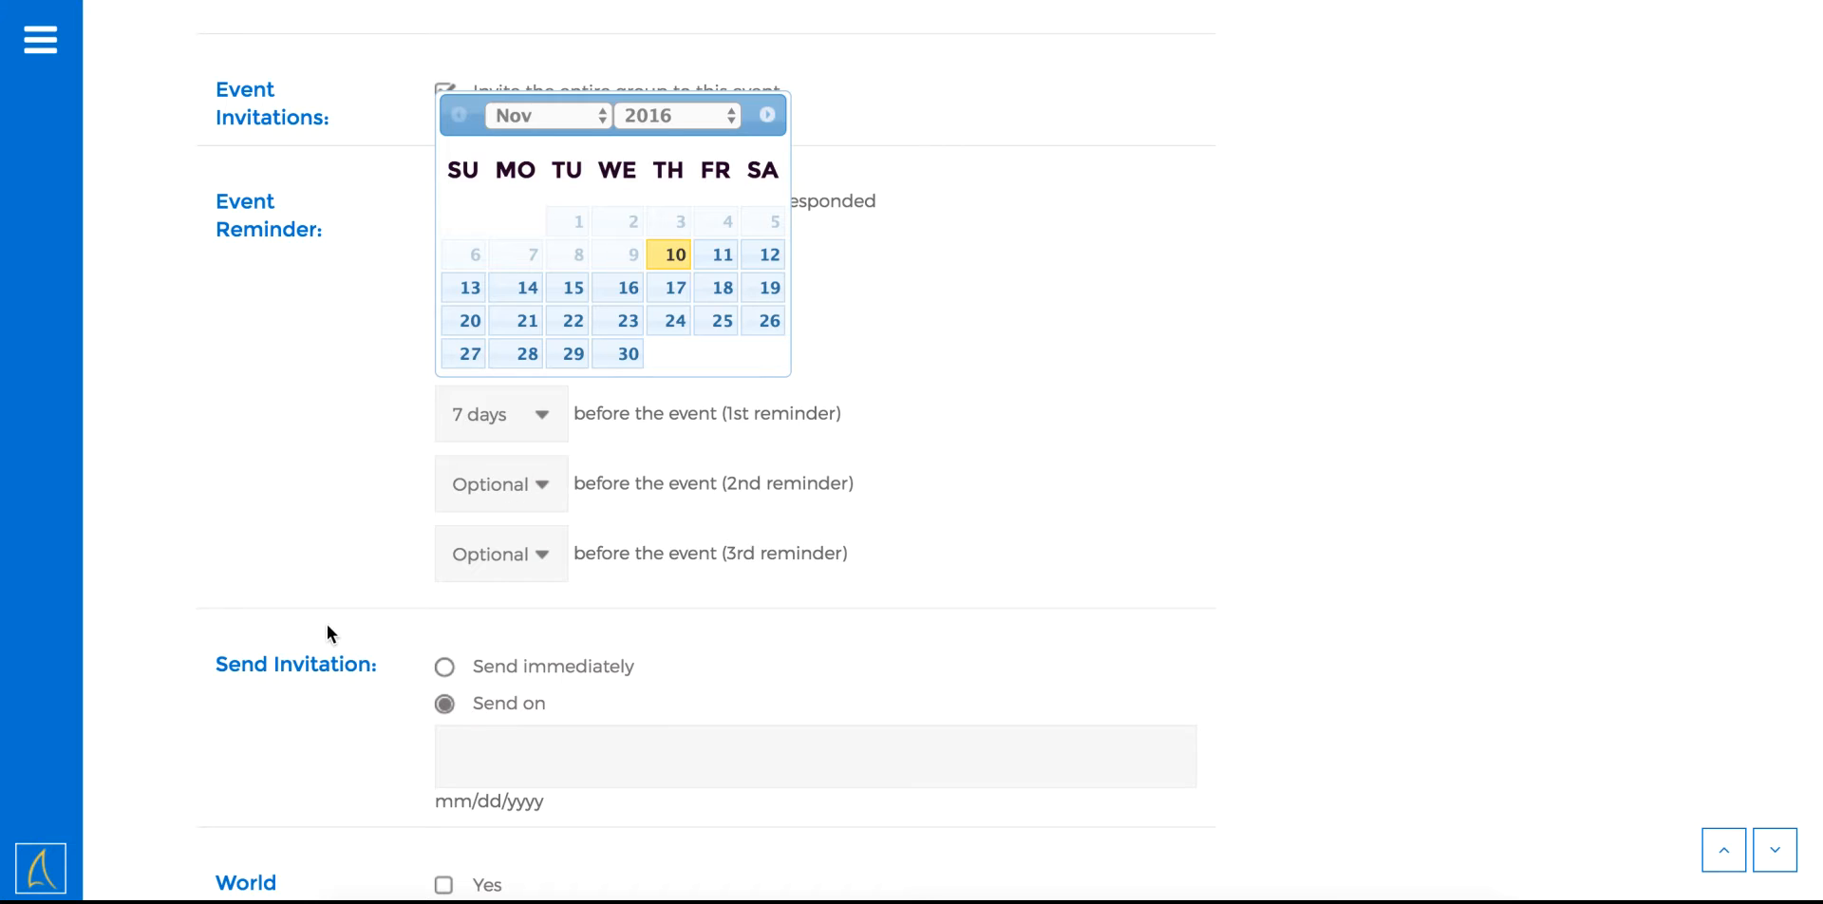
left_click(409, 45)
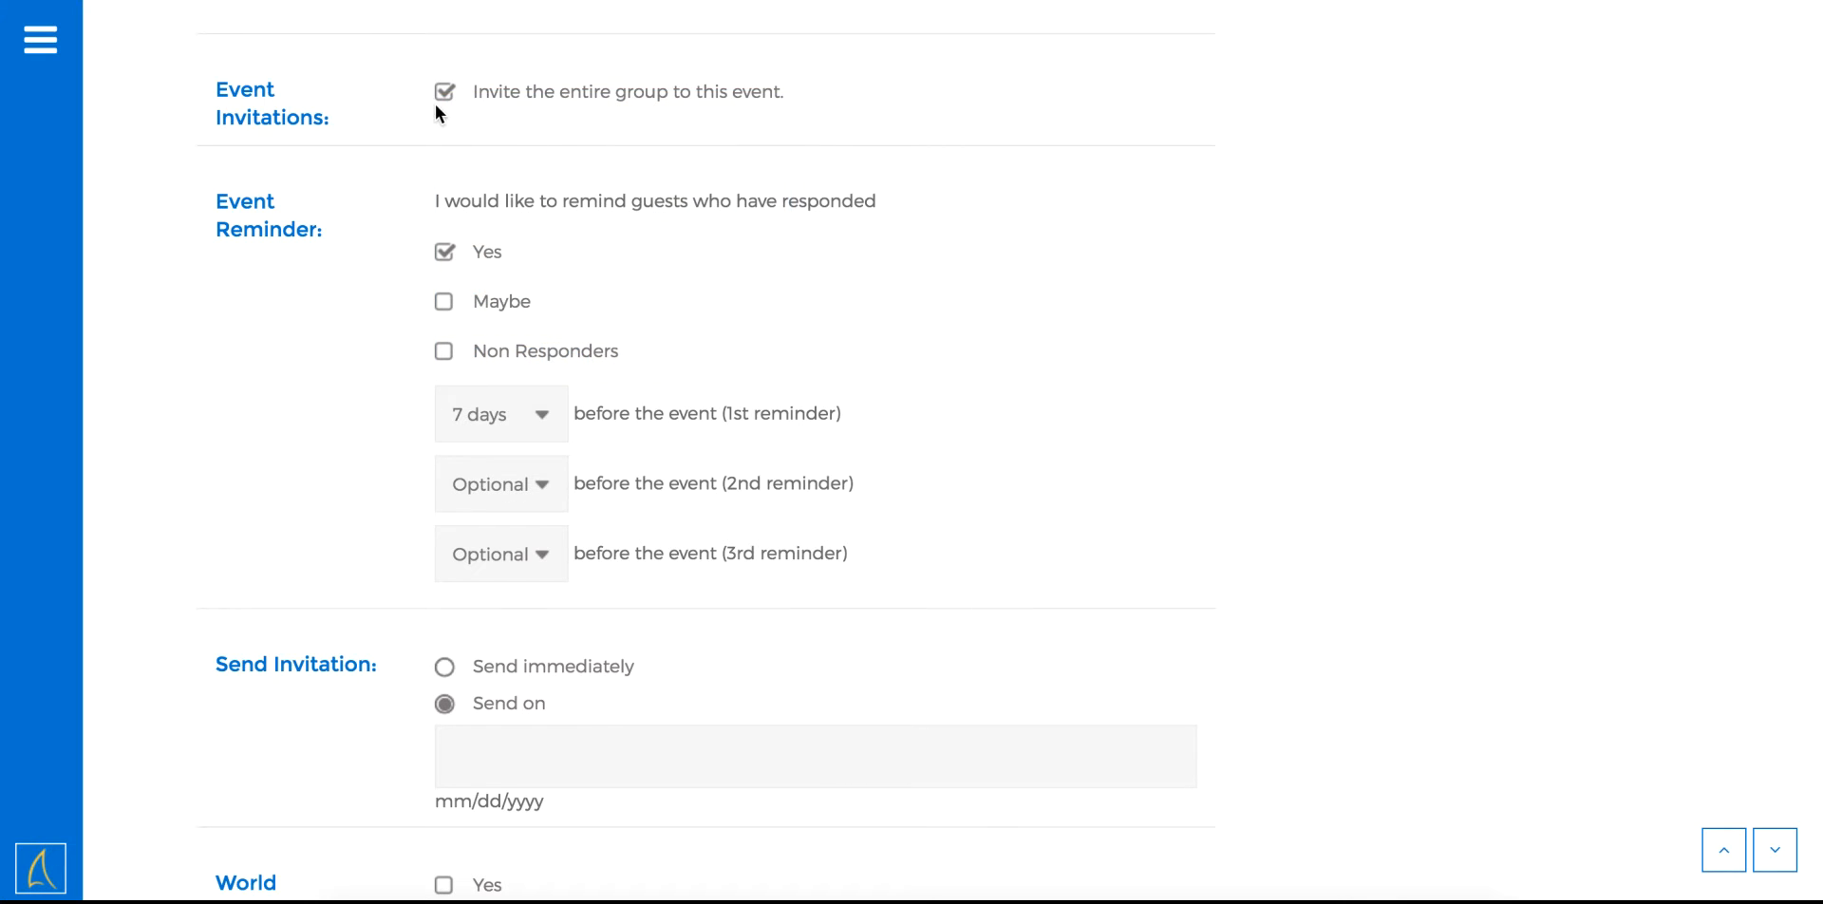
left_click(444, 93)
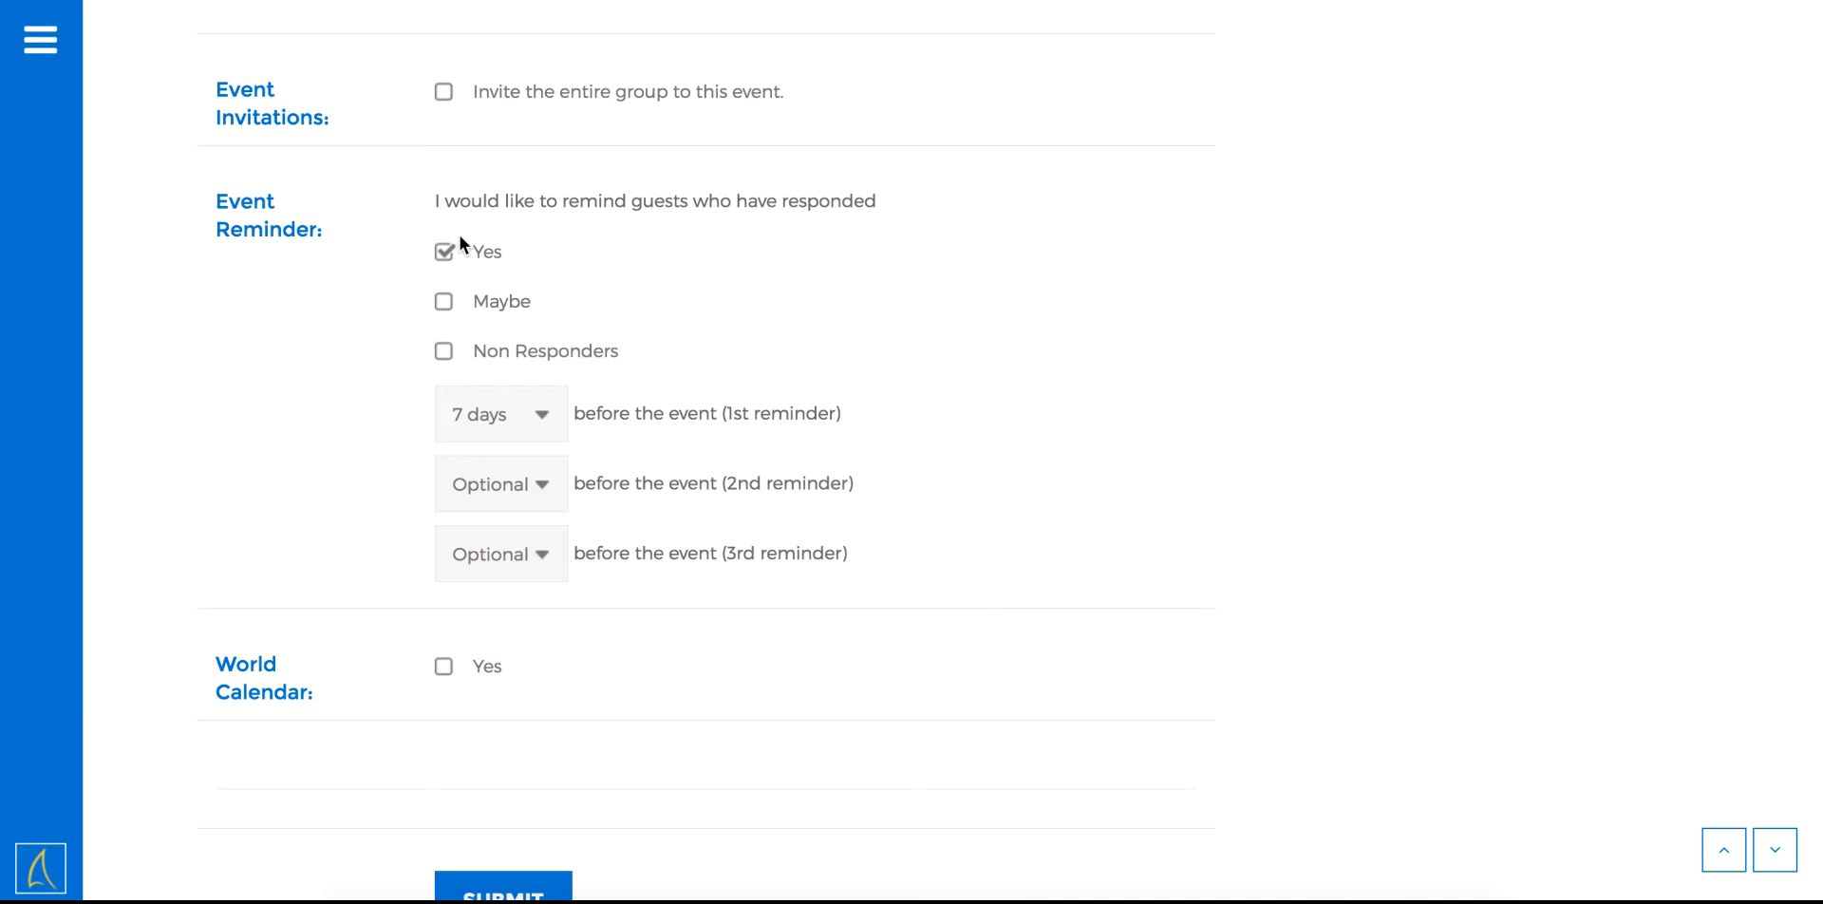
scroll(318, 323, "down", 1)
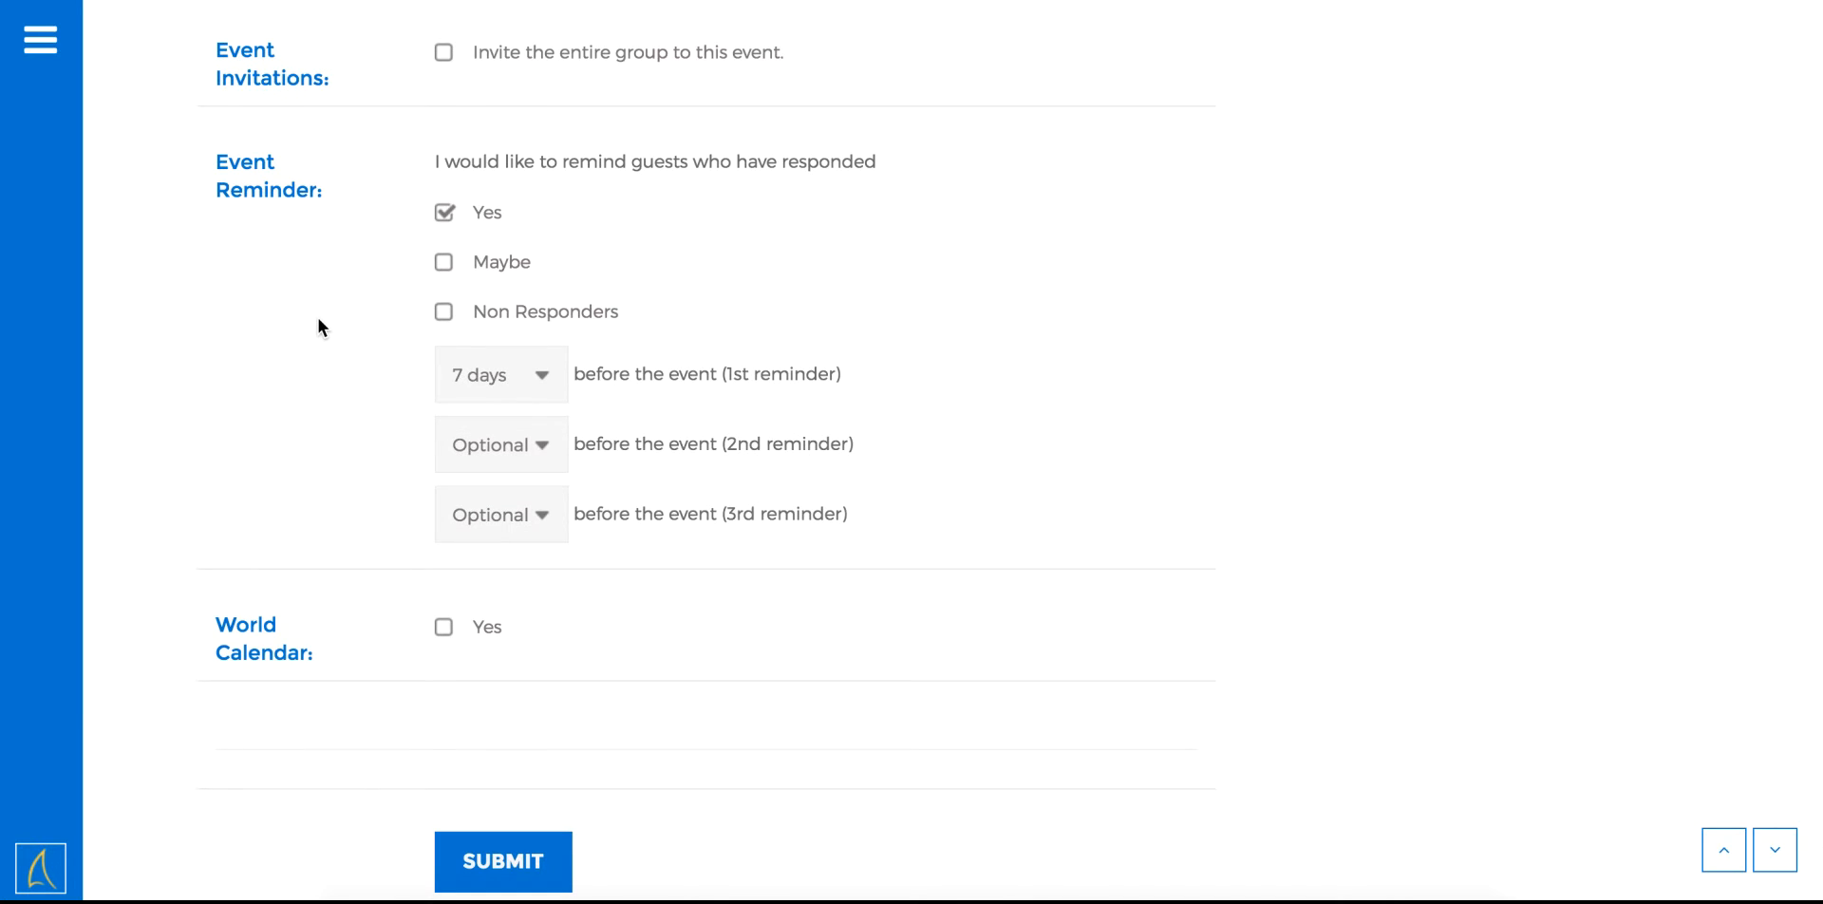
Switch the Maybe and Non Responders reminder options on, then back off
left_click(445, 267)
left_click(444, 319)
left_click(445, 321)
left_click(445, 264)
Choose 14 days in the 1st reminder dropdown and 7 days in the 2nd
left_click(526, 373)
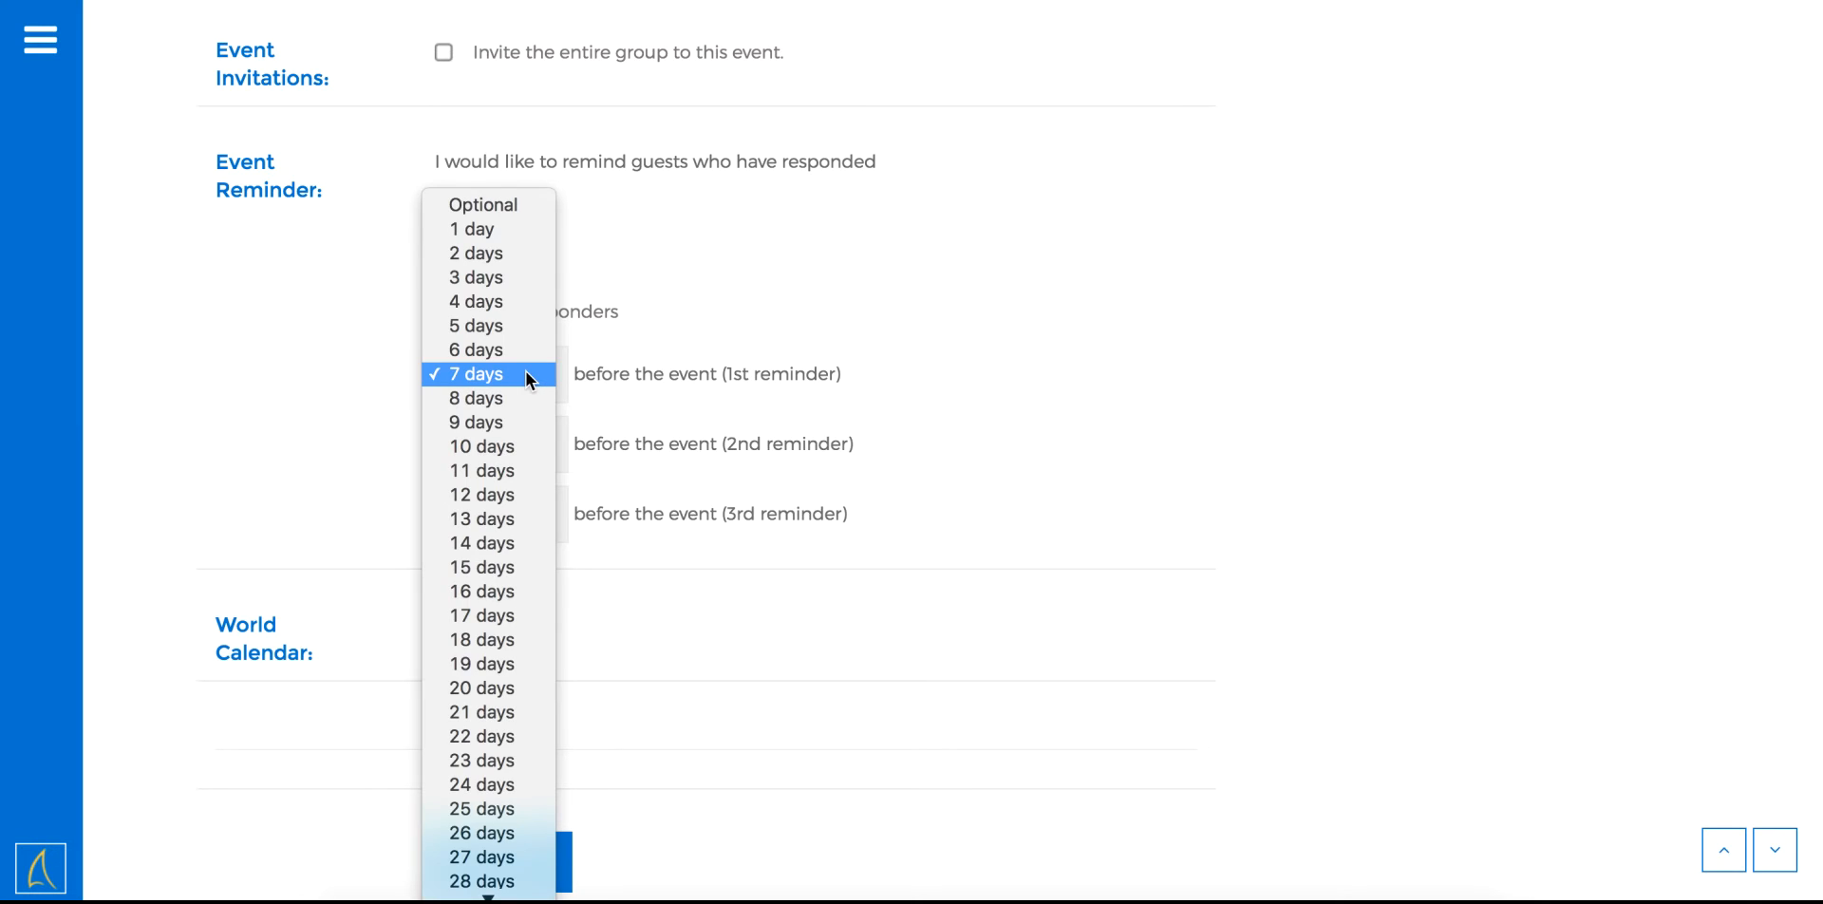
left_click(480, 543)
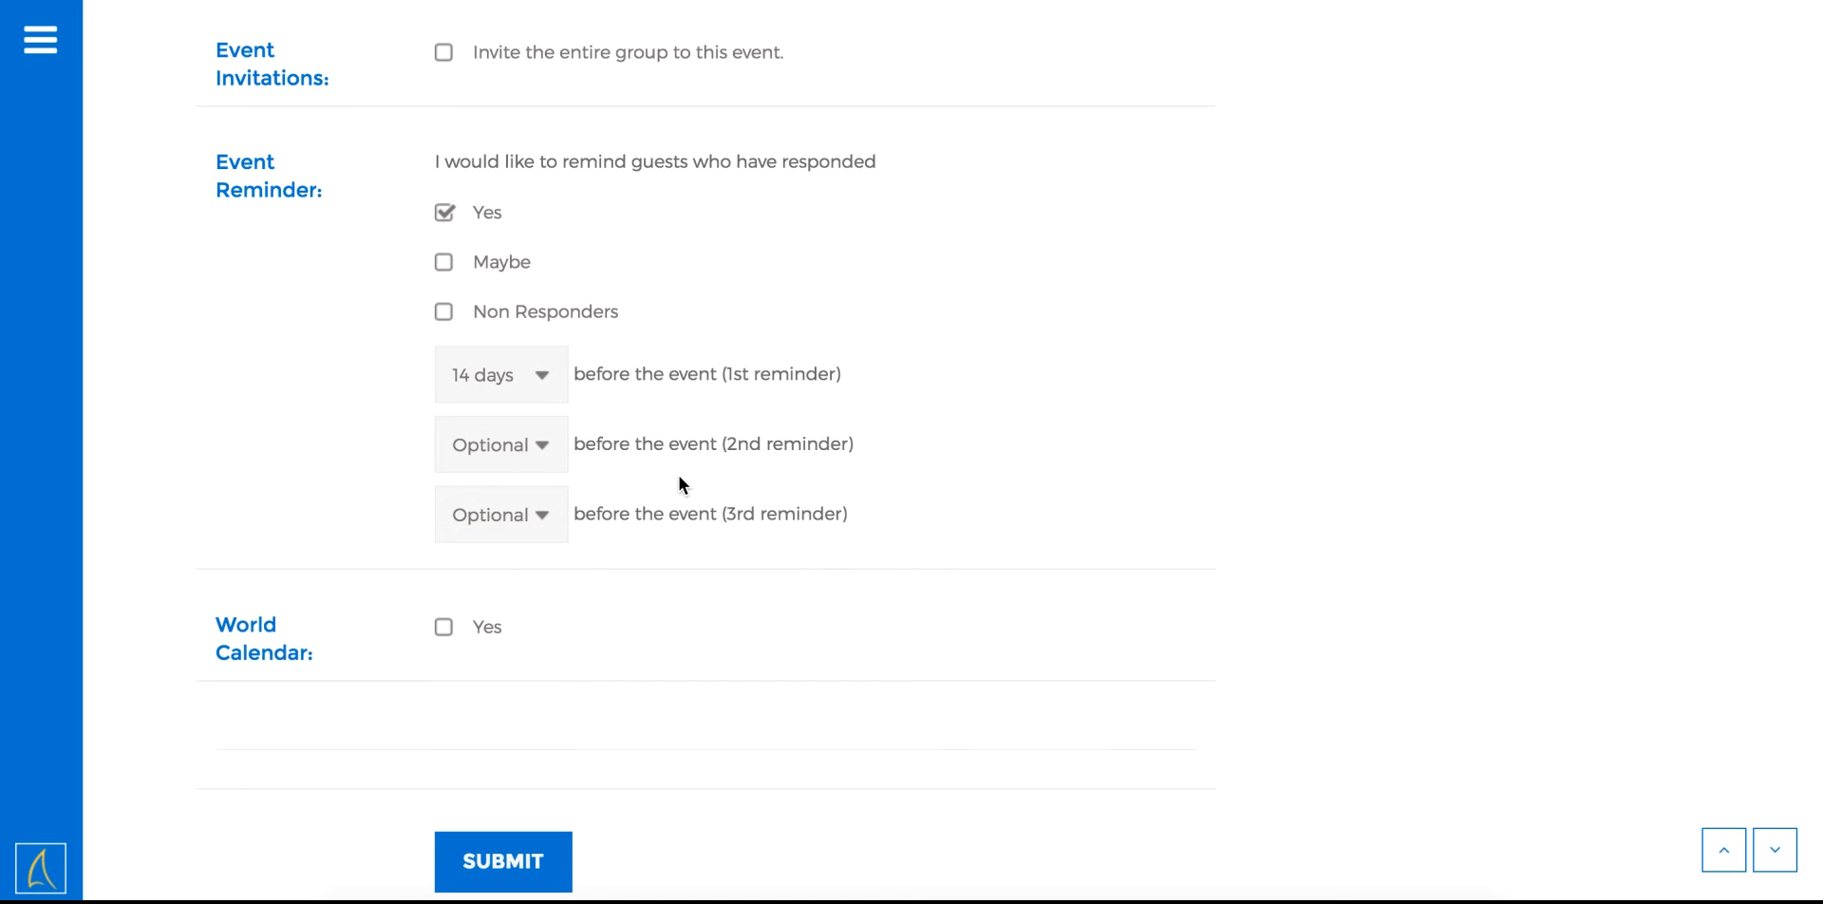
left_click(541, 446)
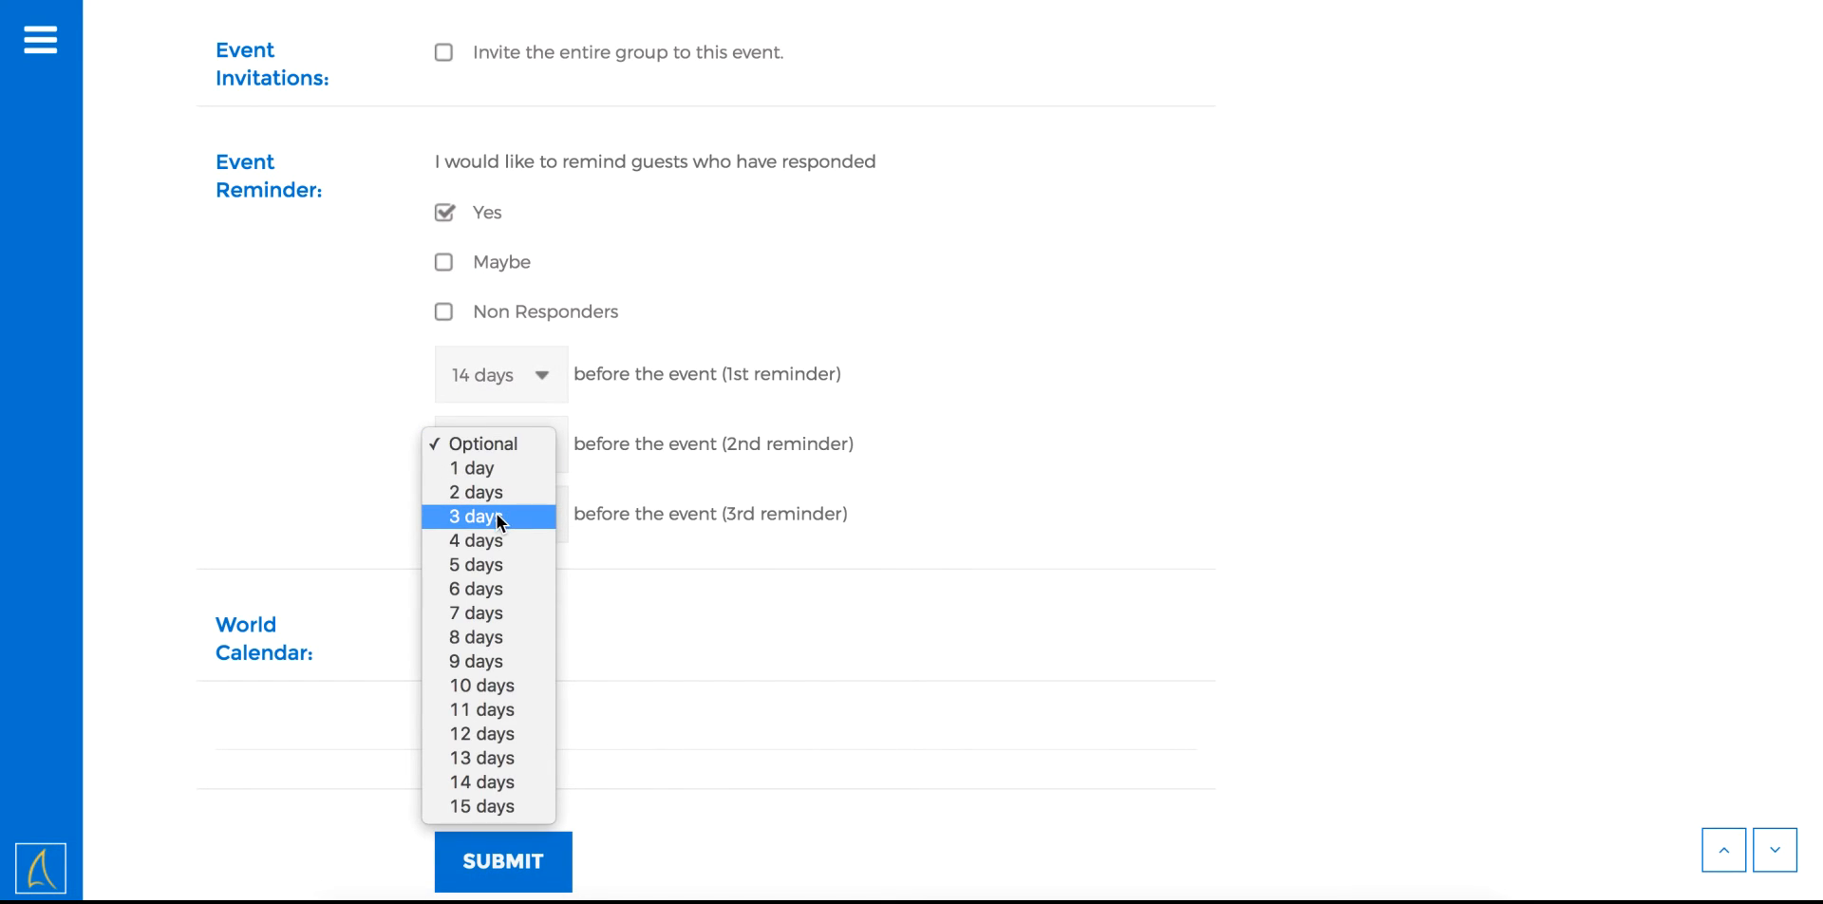
left_click(492, 615)
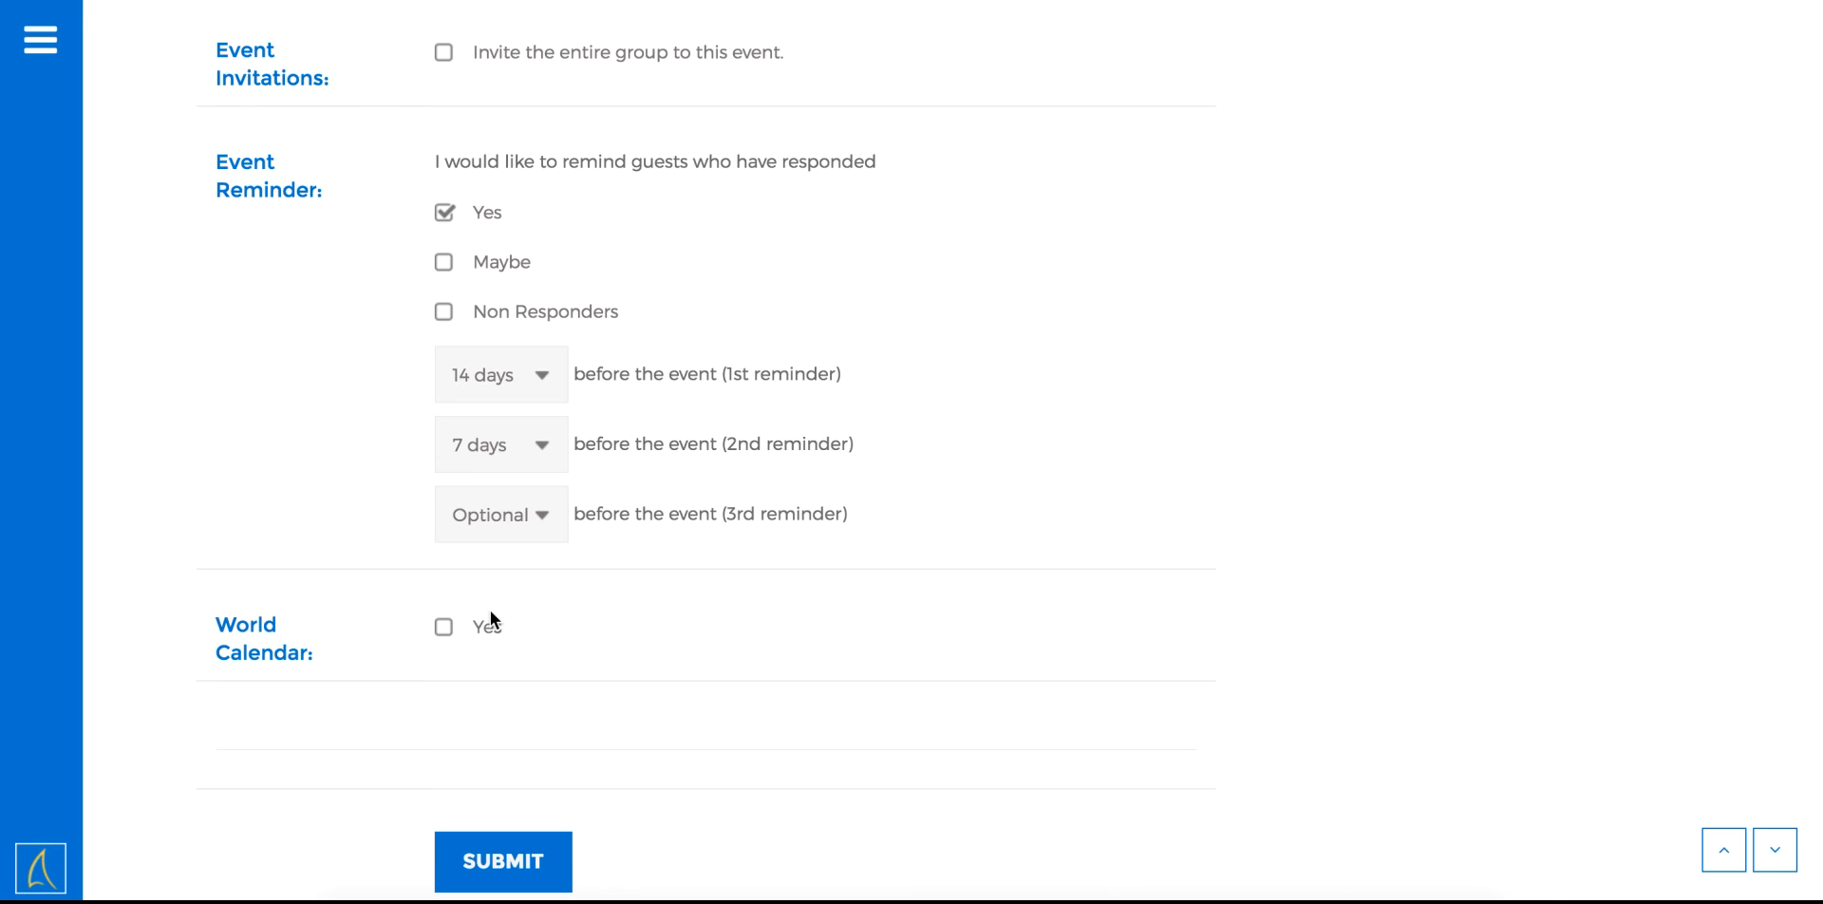
scroll(614, 593, "down", 2)
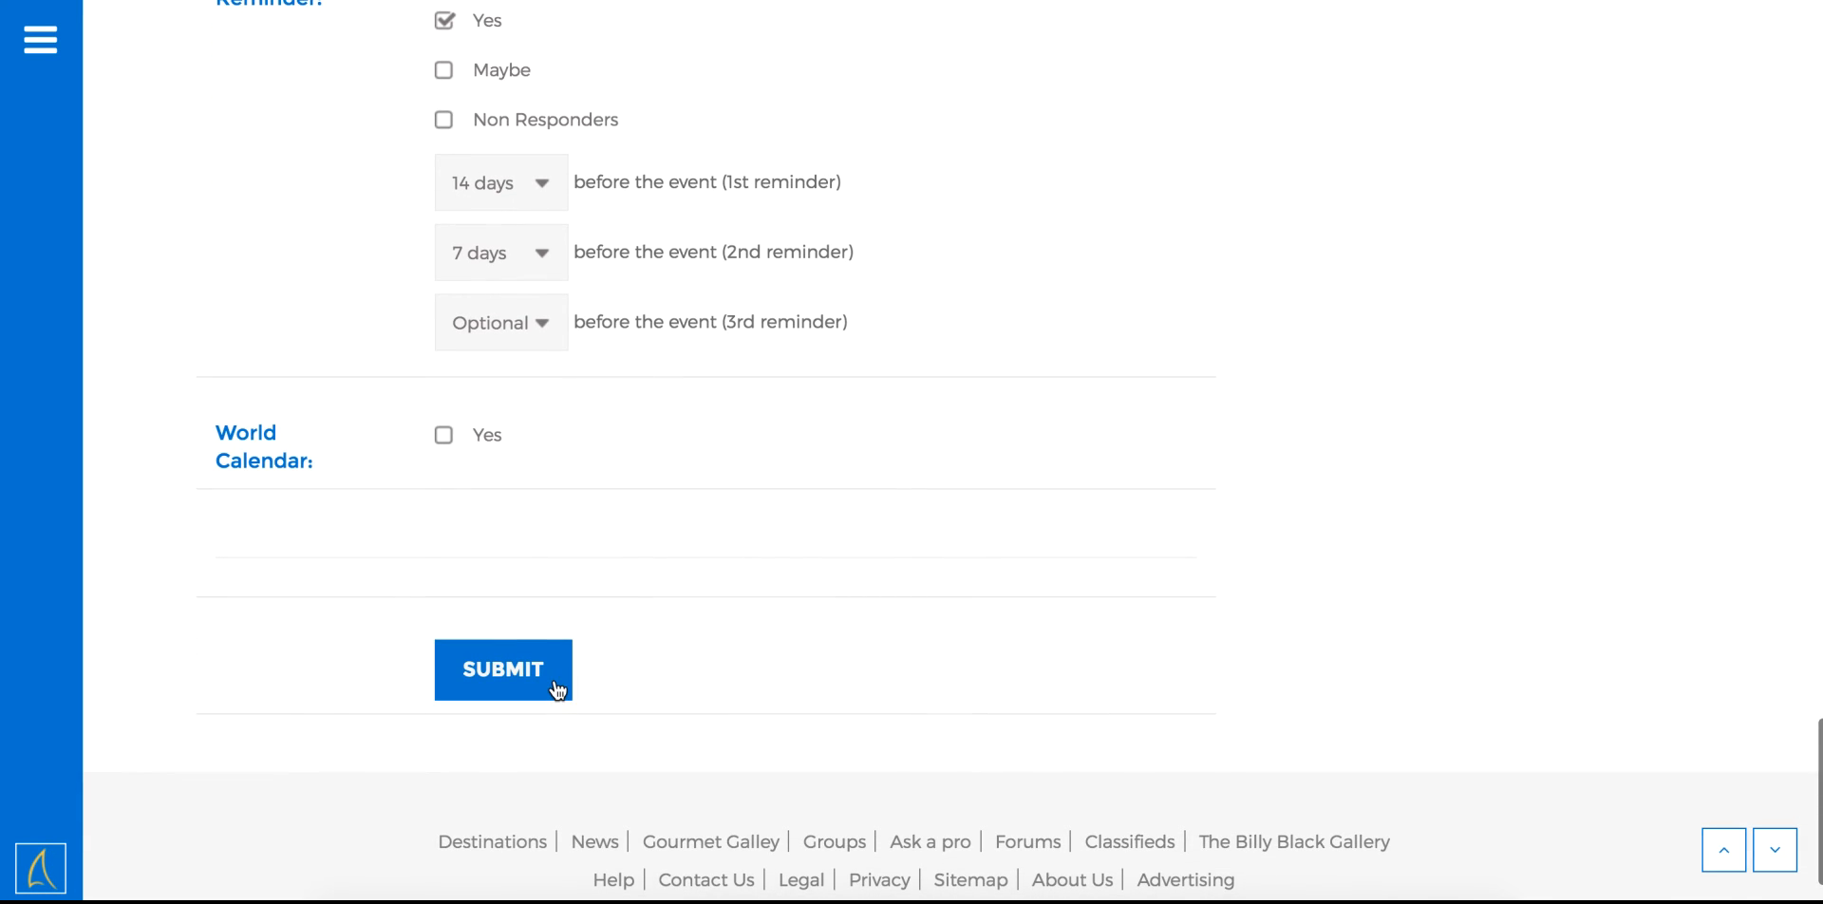